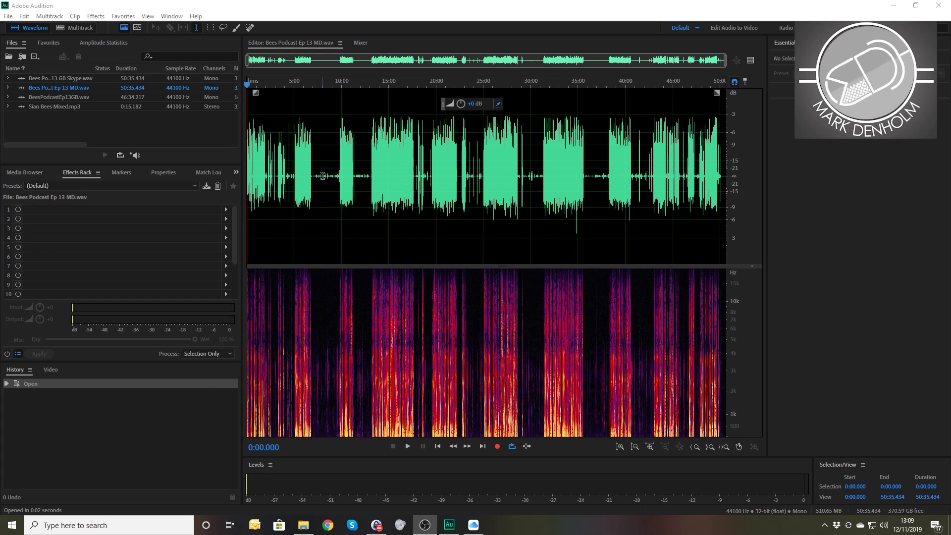
Step: Open the stereo Bees Mixed MP3 in the waveform editor and play its opening seconds
click(53, 107)
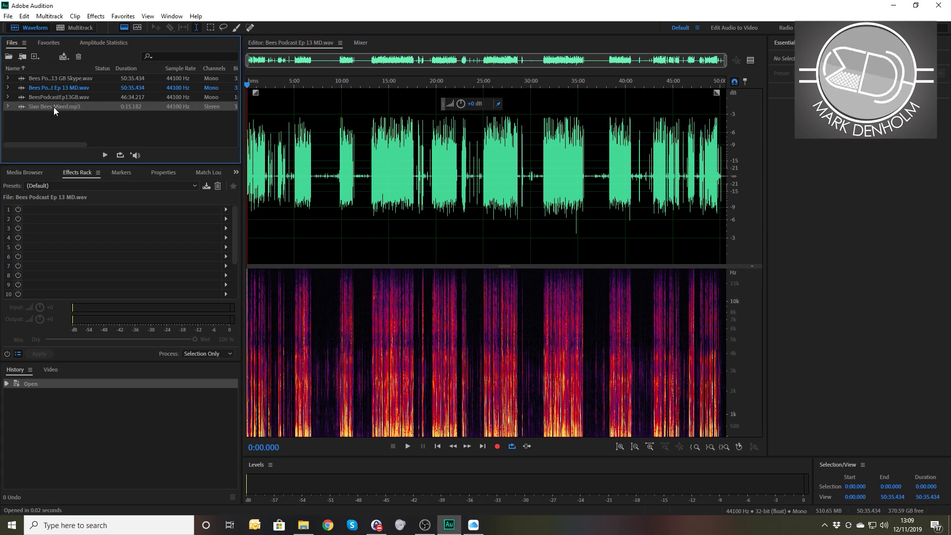
double_click(54, 107)
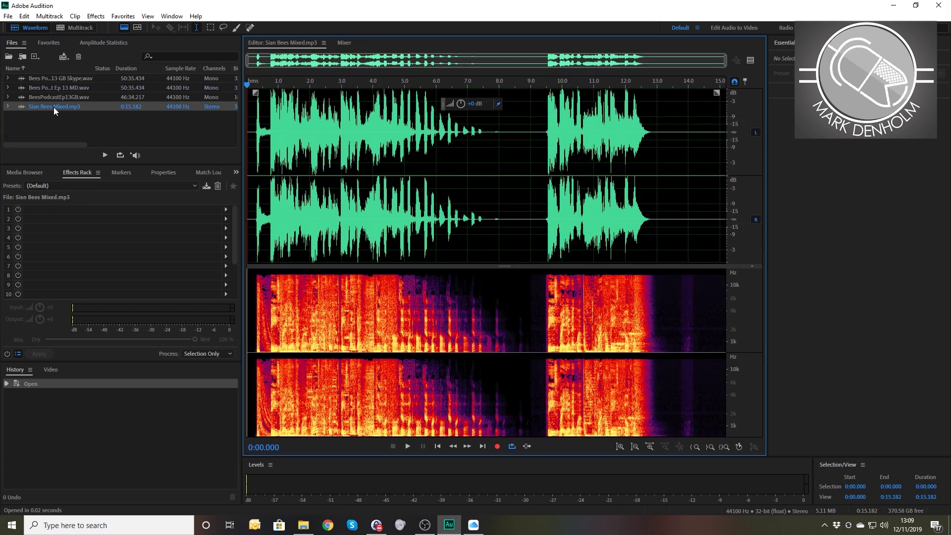
key(space)
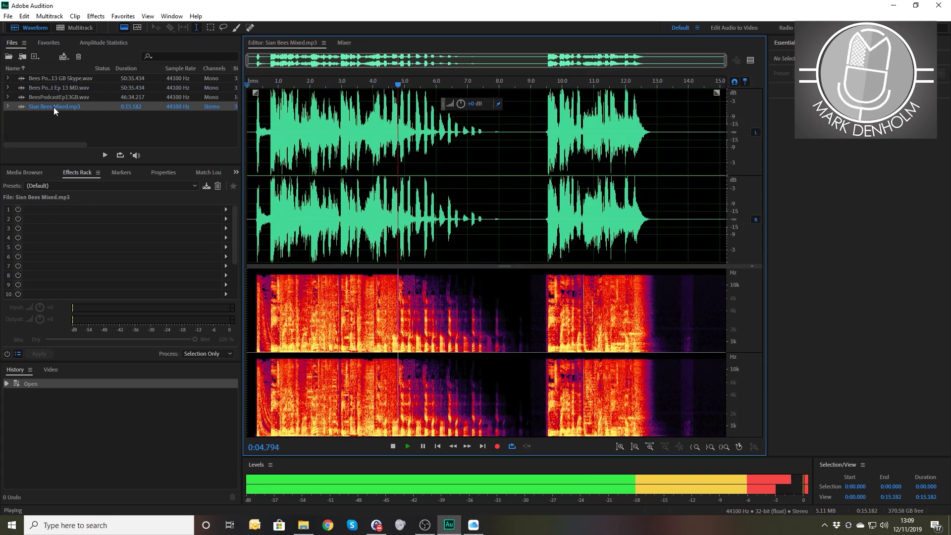
key(space)
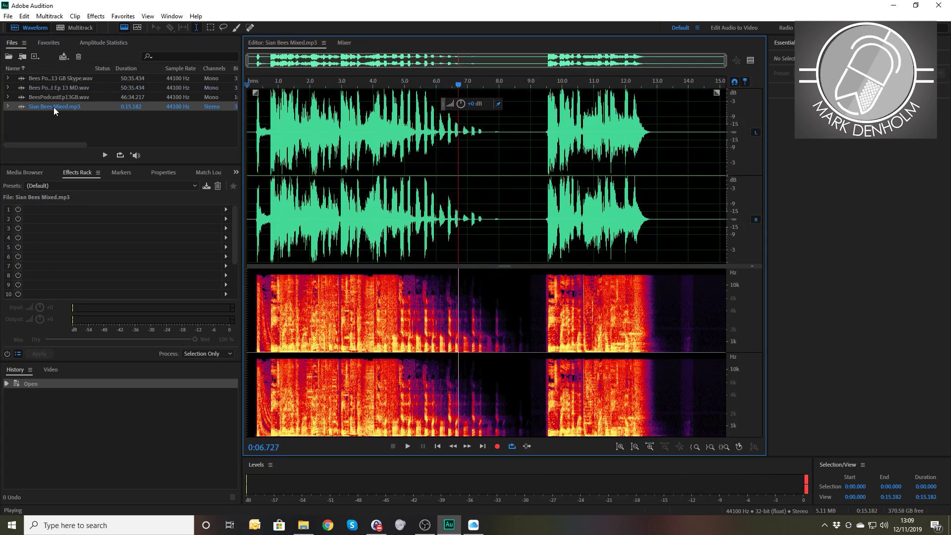
Step: Normalize the whole MP3 and play its second passage from about 9.5 seconds
key(n)
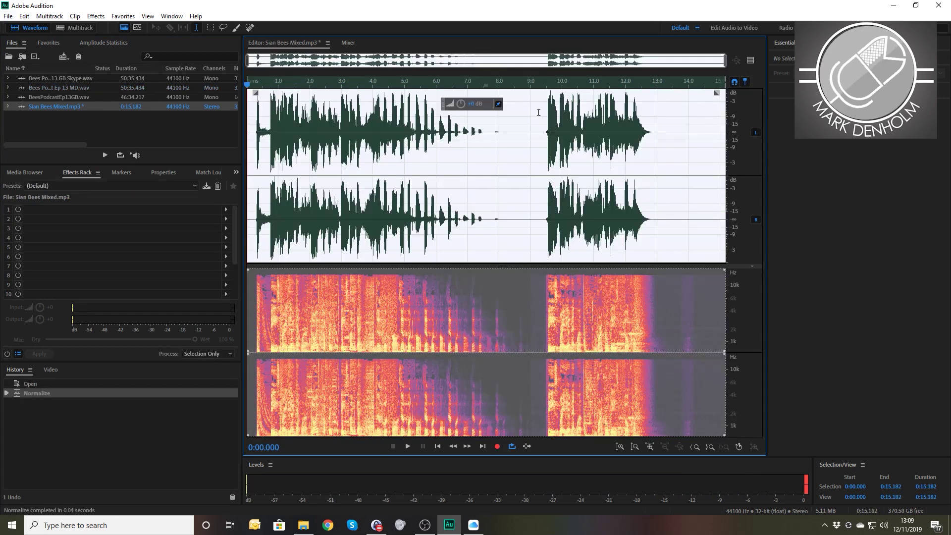
click(545, 118)
key(space)
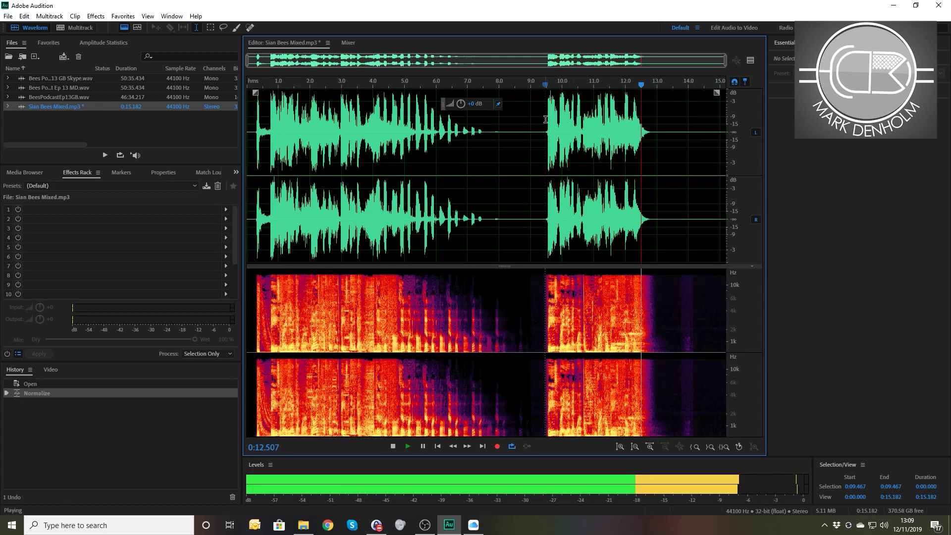
key(space)
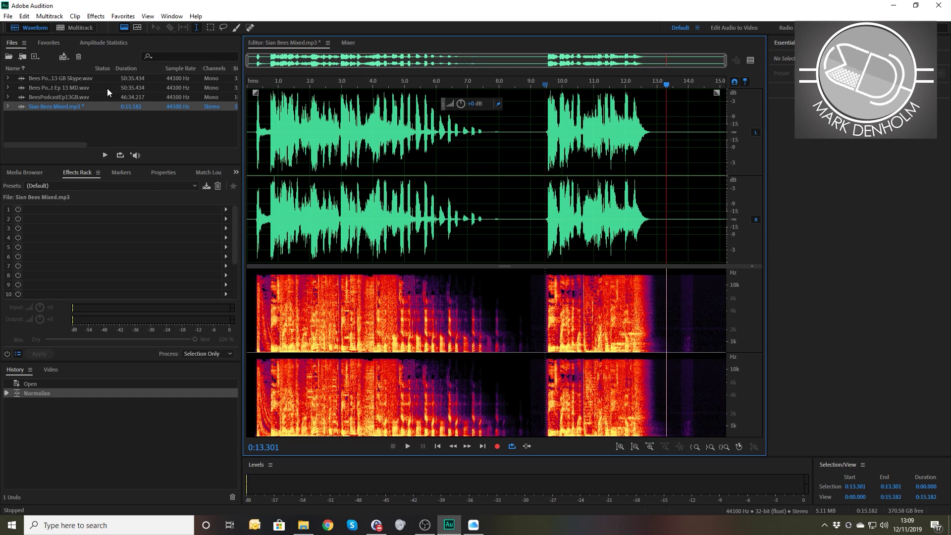
Step: Open Bees Podcast Ep 13 MD.wav and listen to a short stretch of speech from about 14:53
double_click(64, 88)
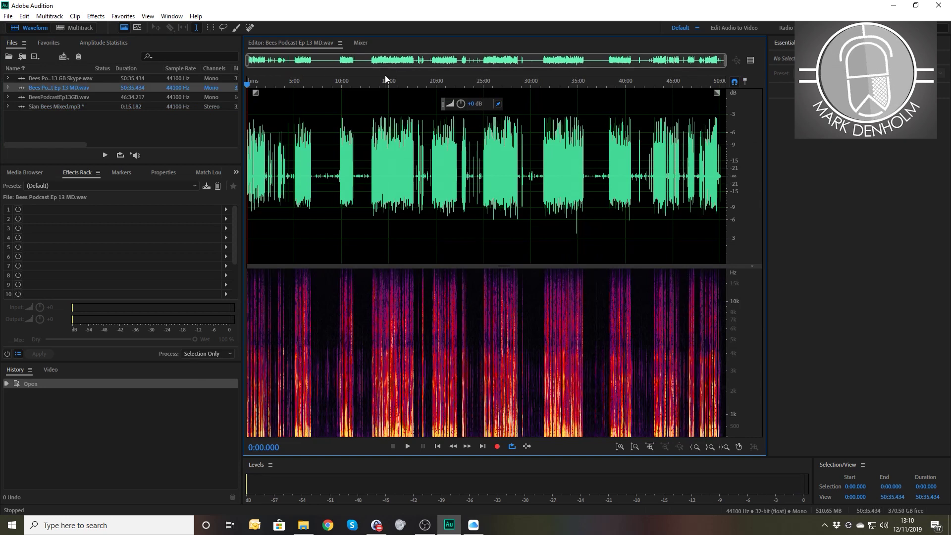
click(388, 85)
key(space)
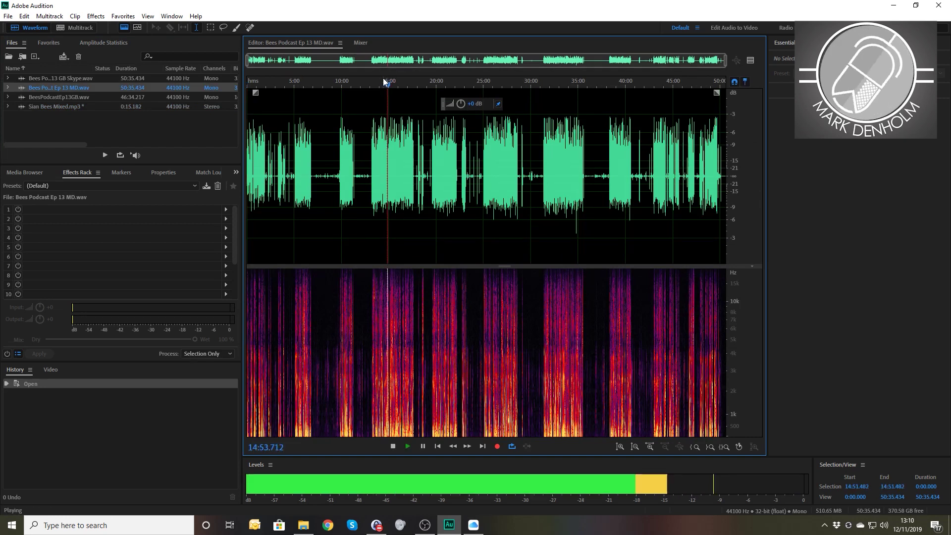
key(space)
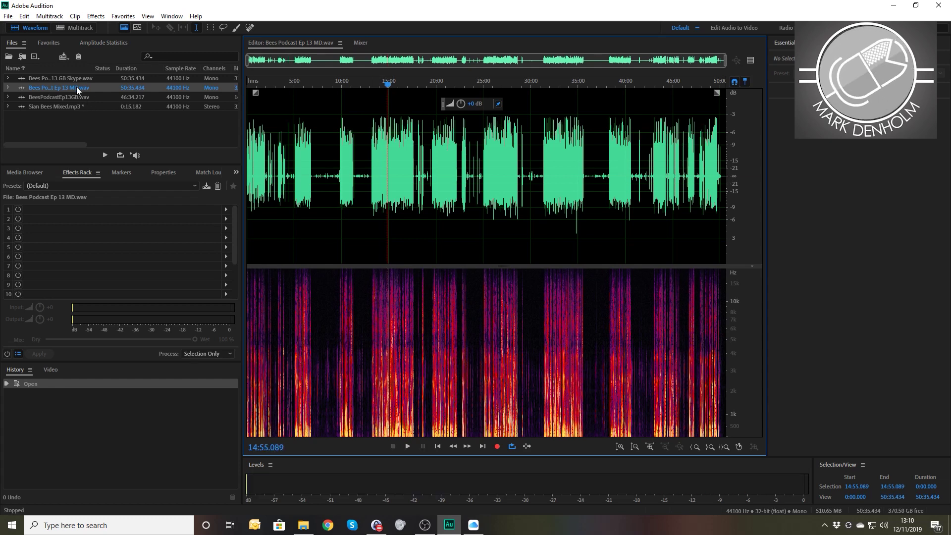
Step: Open Bees Podcast Ep 13 GB Skype.wav and listen to a short stretch of speech from about 8:28
double_click(75, 79)
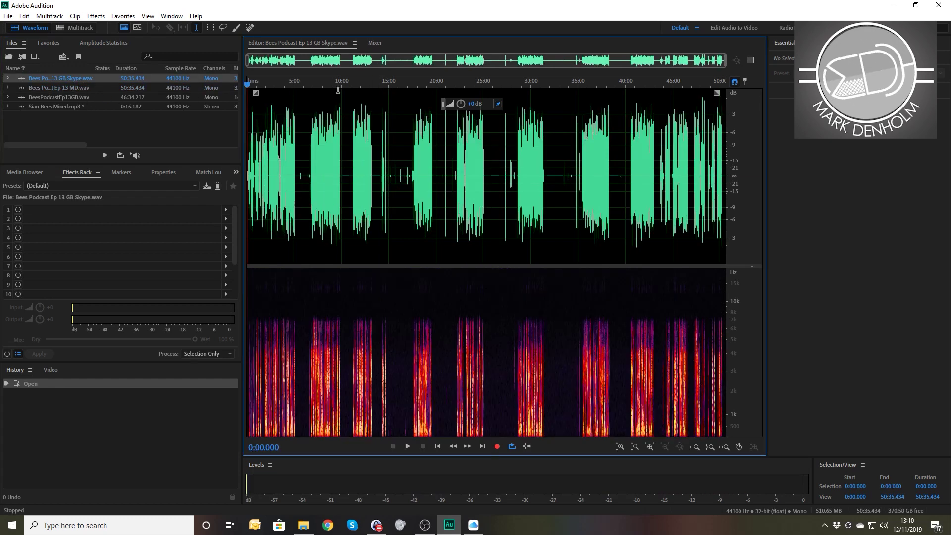
click(327, 84)
key(space)
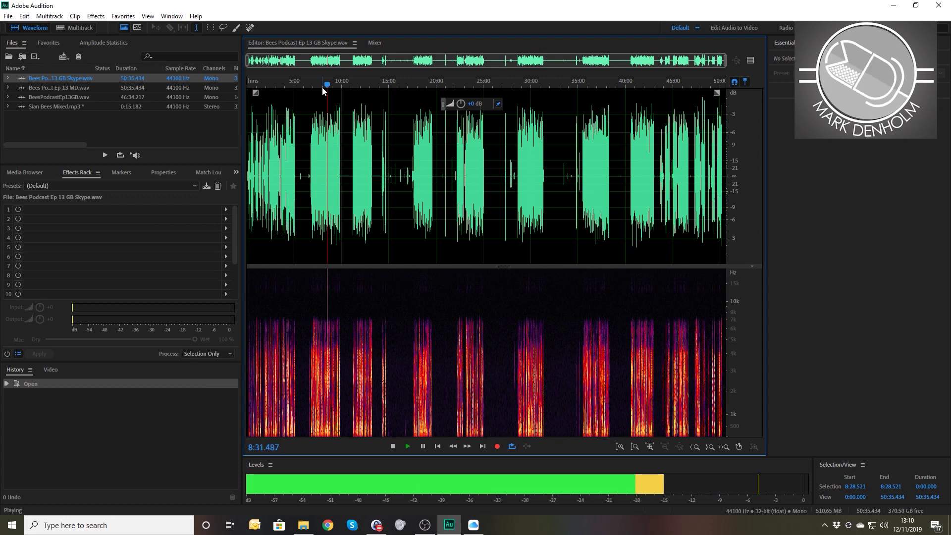
key(space)
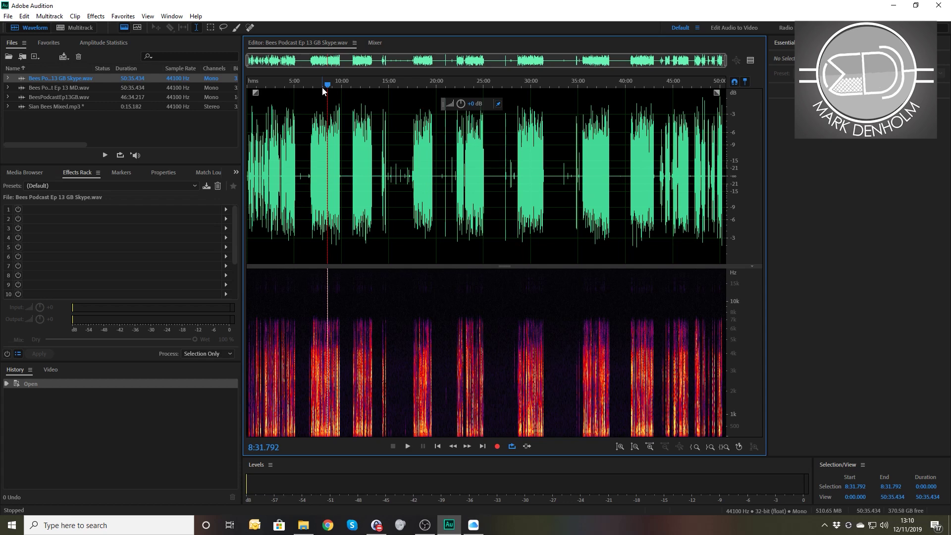
Step: Open BeesPodcastEp13GB.wav and listen to a short stretch of speech from about 3:48
double_click(40, 97)
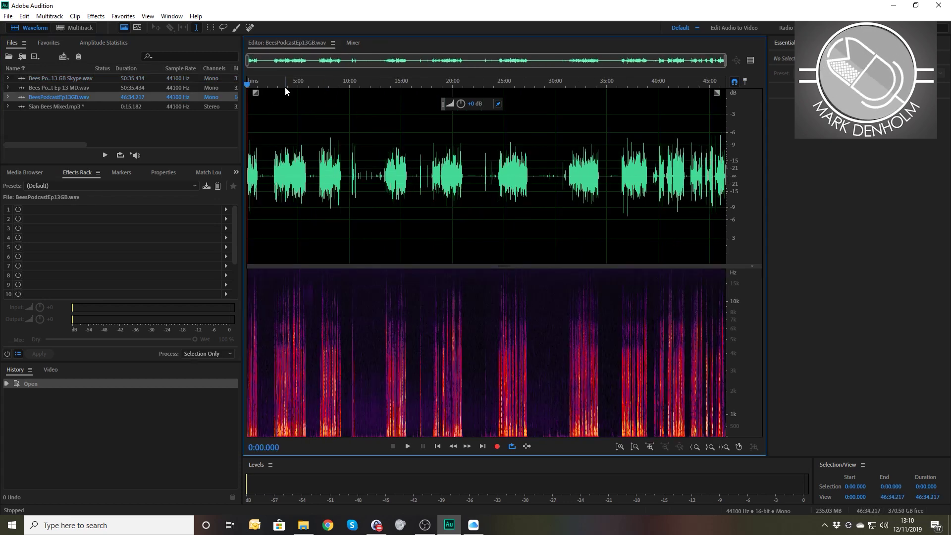
click(286, 84)
key(space)
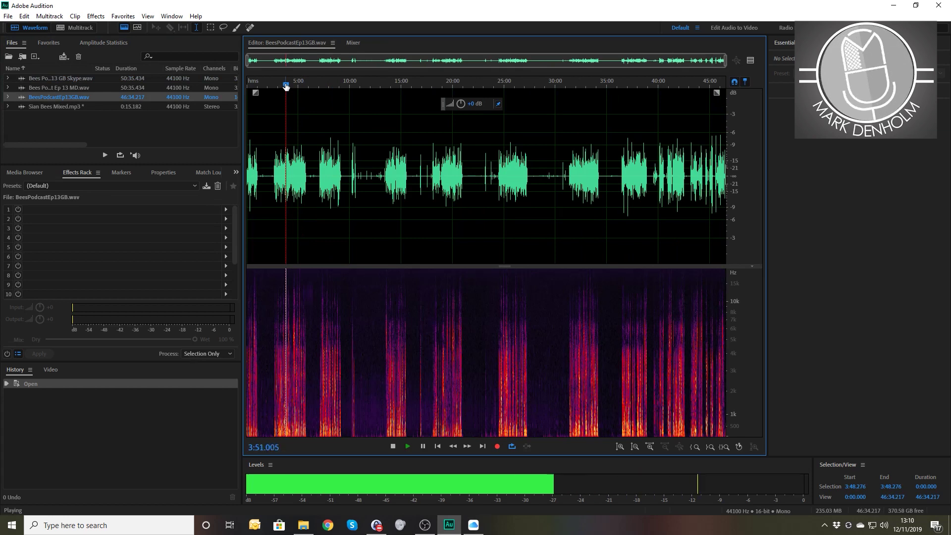
key(space)
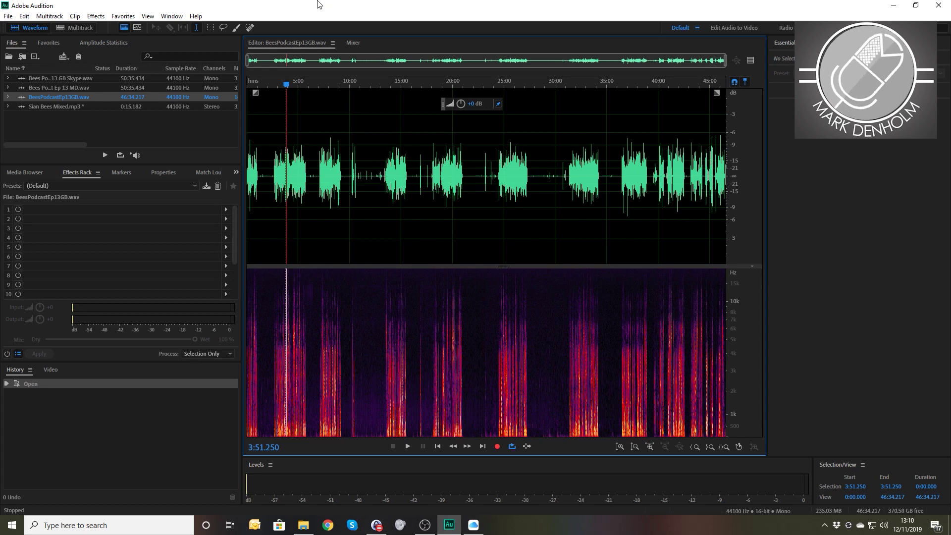
Step: Return to Bees Podcast Ep 13 MD.wav and listen to the quiet gap from about 6:57 and again around 8:07
double_click(61, 87)
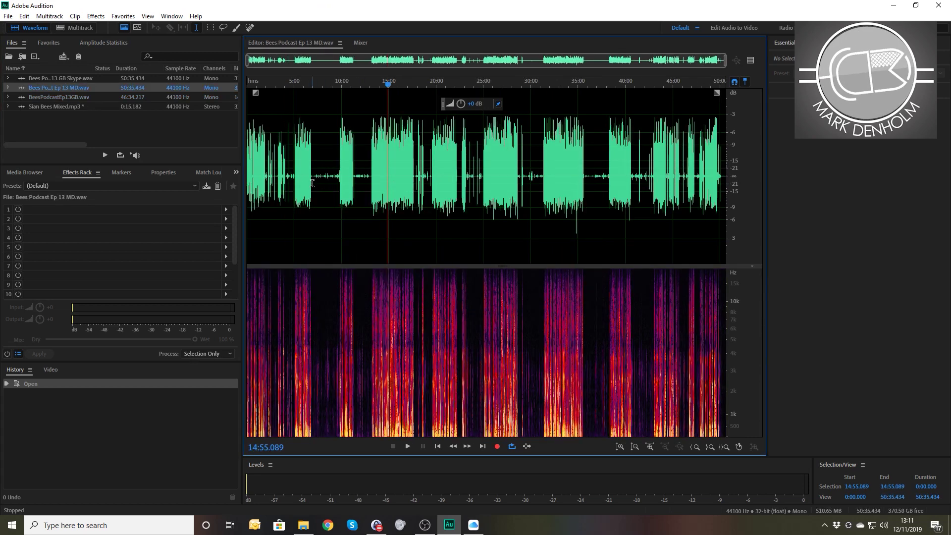
click(313, 181)
key(space)
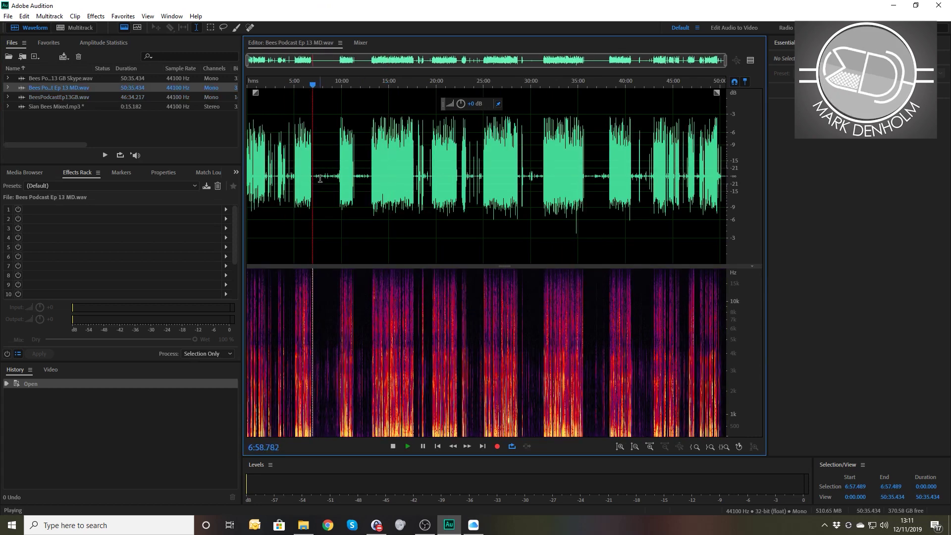
scroll(503, 154, up, 4)
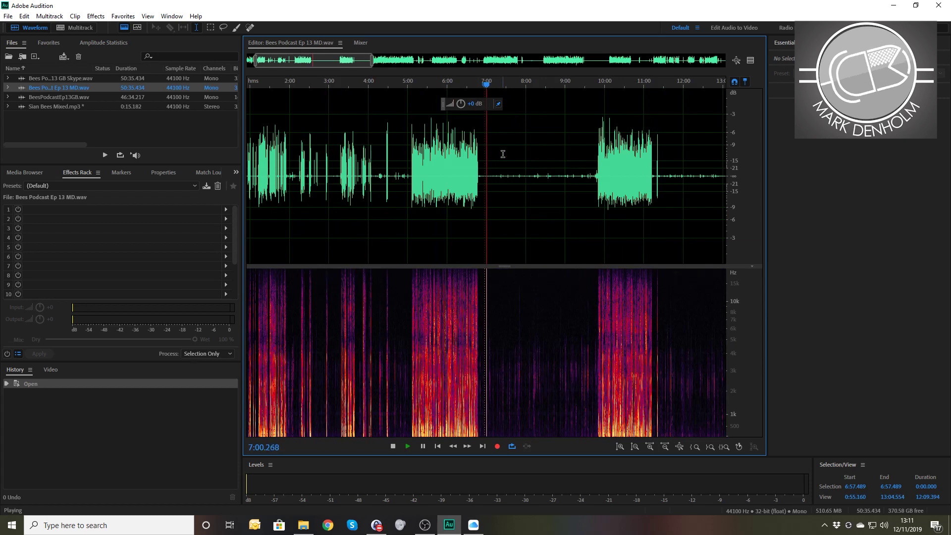
click(530, 84)
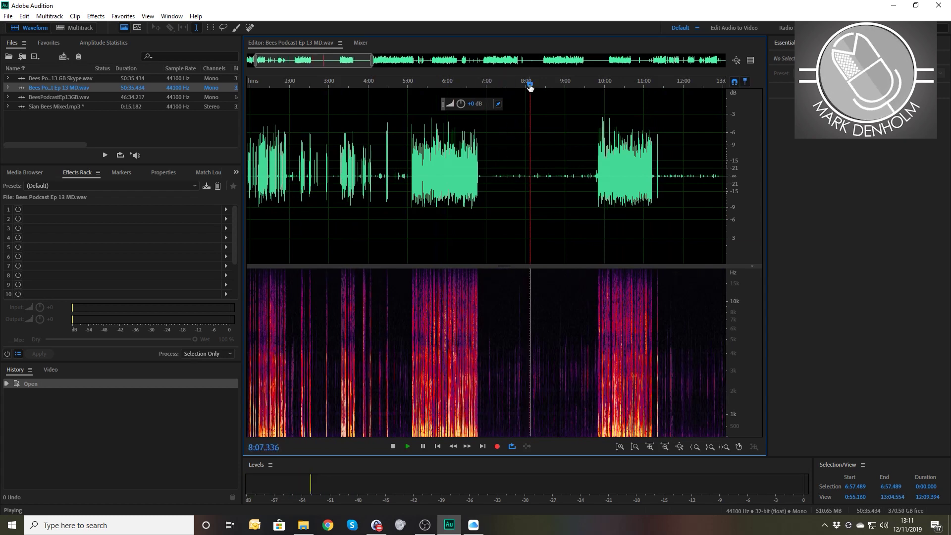
key(space)
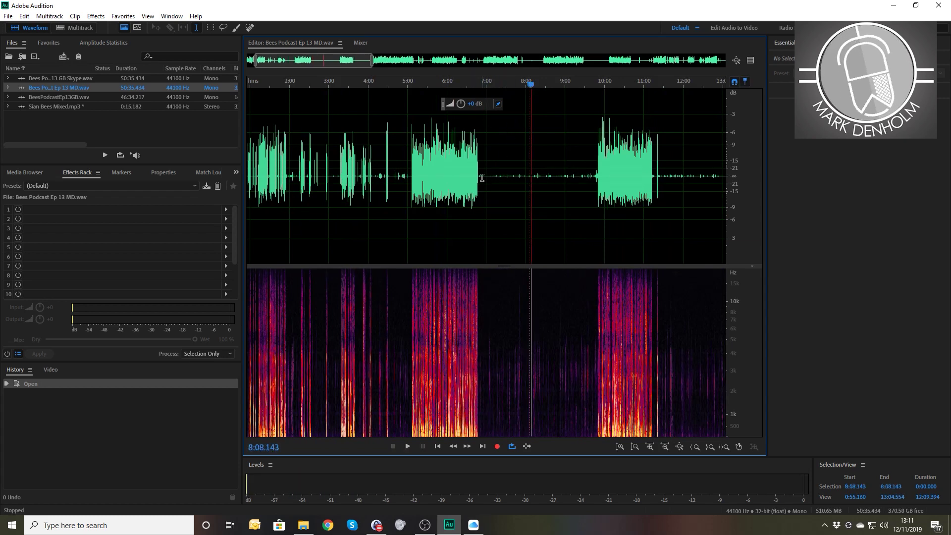
Step: Select the quiet gap from about 6:52 to 9:42 and scan its amplitude statistics
drag(481, 178, 593, 179)
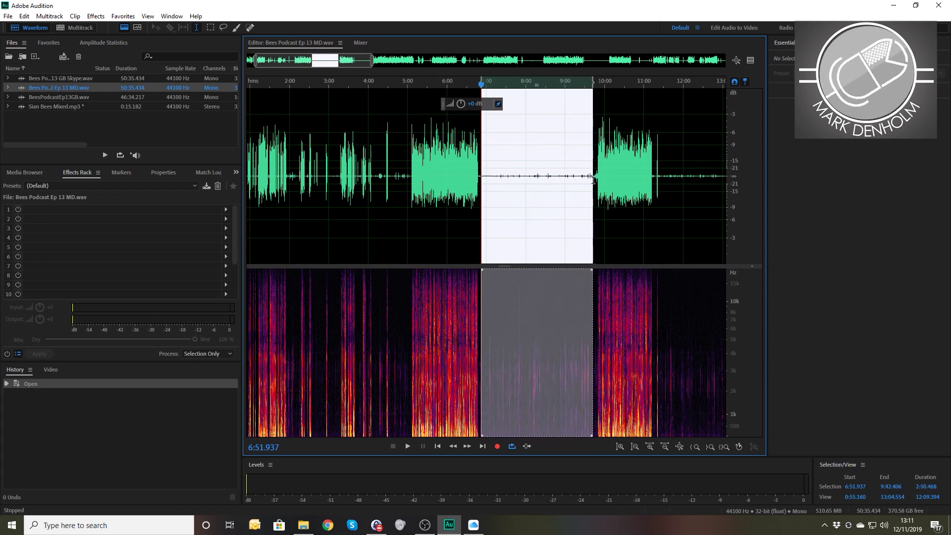
click(100, 42)
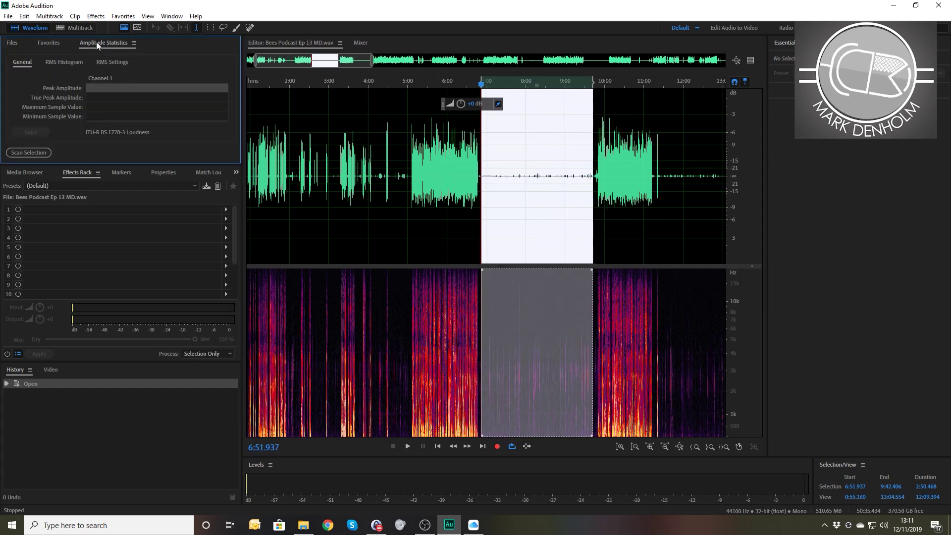
click(37, 157)
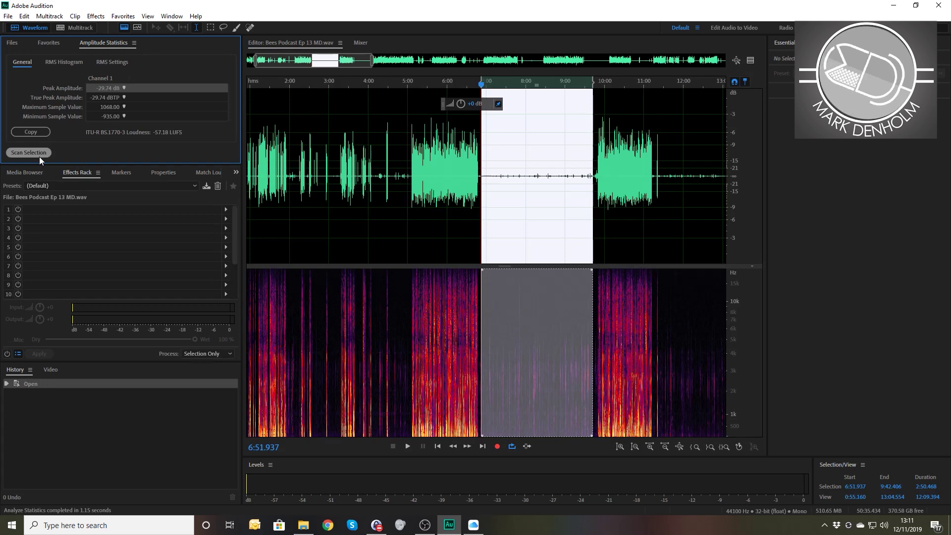
Step: Add the Dynamics effect from Amplitude and Compression to slot 1 of the effects rack
click(228, 210)
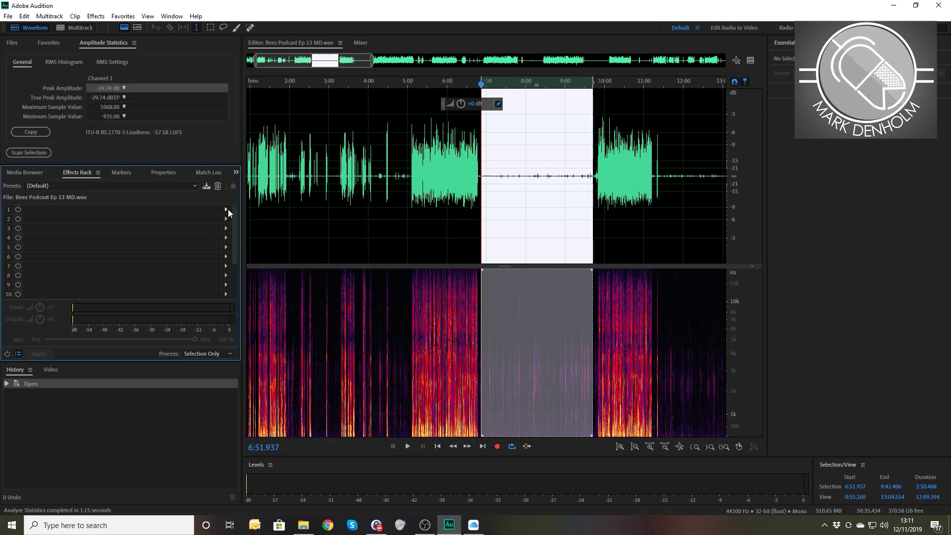
click(226, 210)
mouse_move(278, 246)
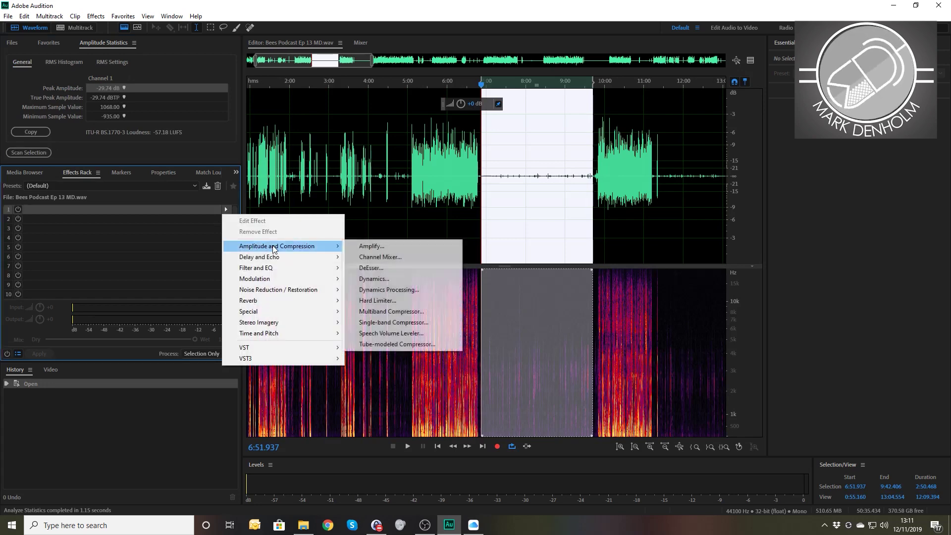
click(380, 280)
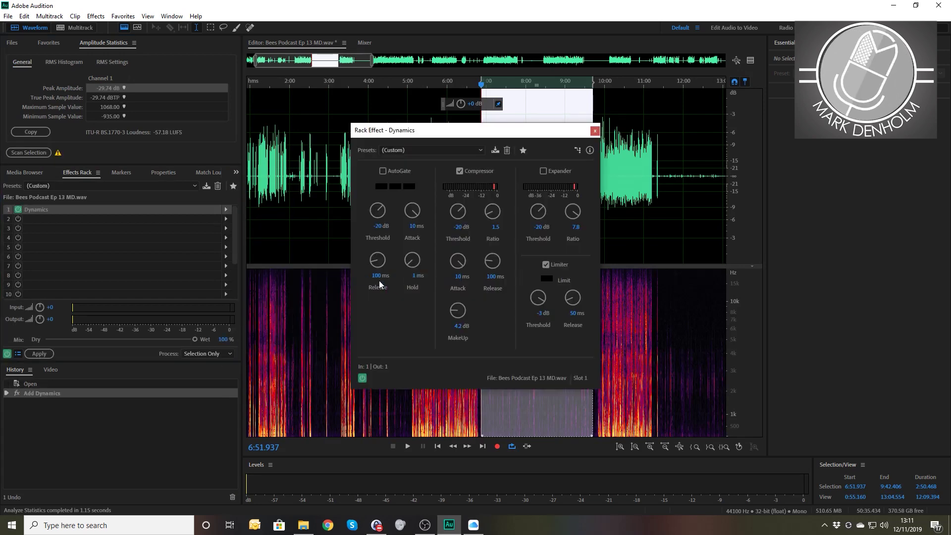
Step: Enable AutoGate with a -29 dB threshold, turn off the Compressor and Limiter, and close the Dynamics settings
click(374, 226)
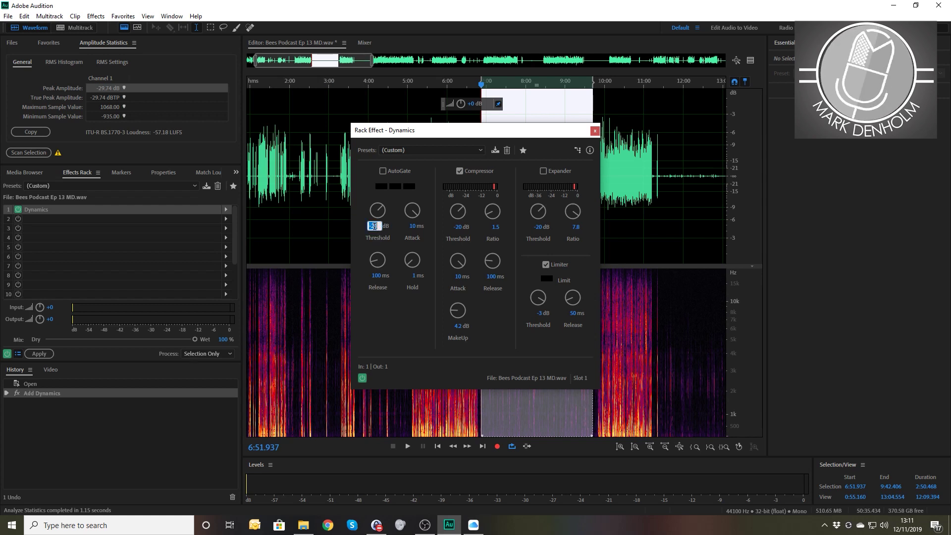
text(-29)
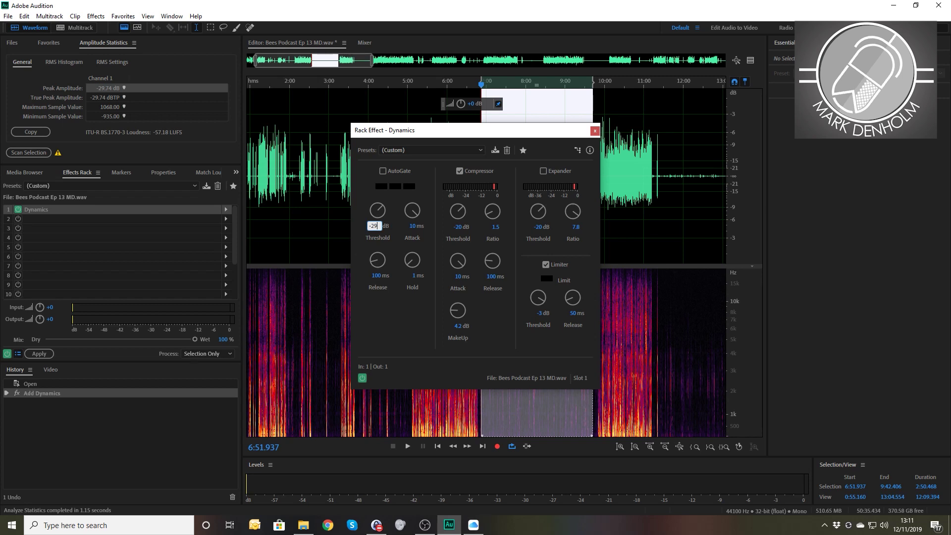
click(383, 171)
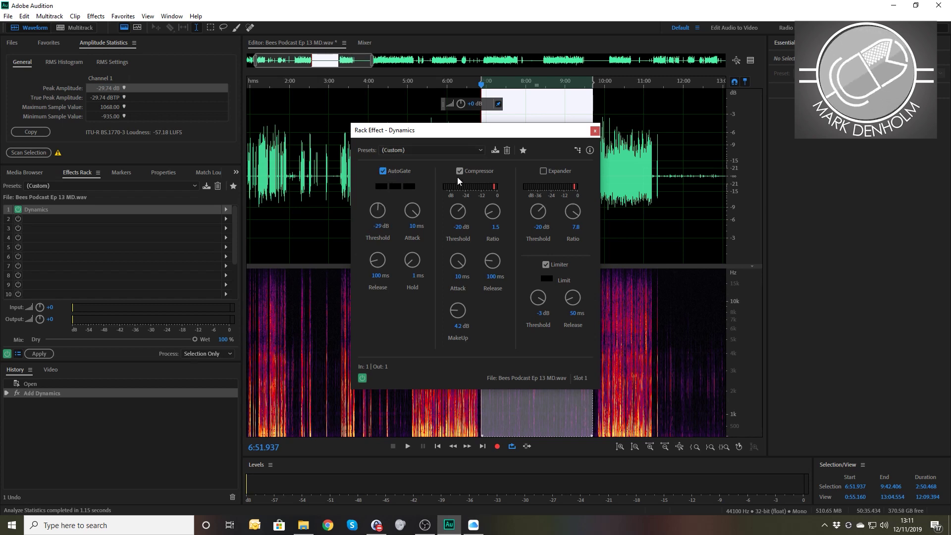
click(459, 171)
click(546, 264)
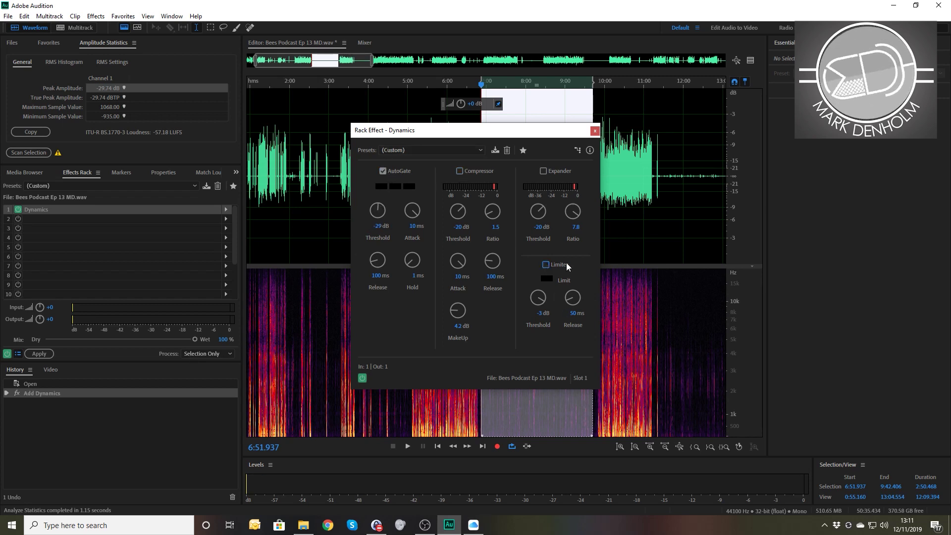
click(594, 131)
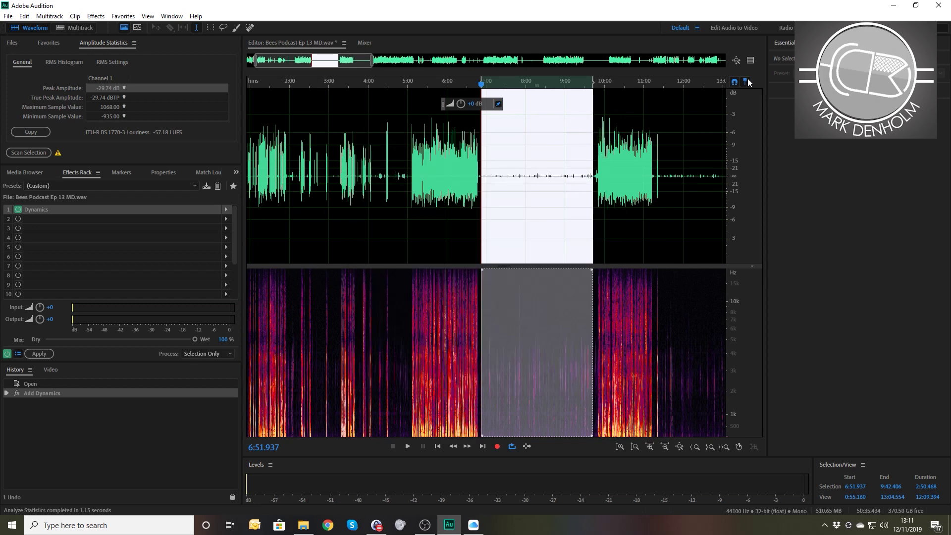
Step: Show the effects preview below the waveform, clear the range selection, and apply the effects rack to the entire MD recording
click(750, 60)
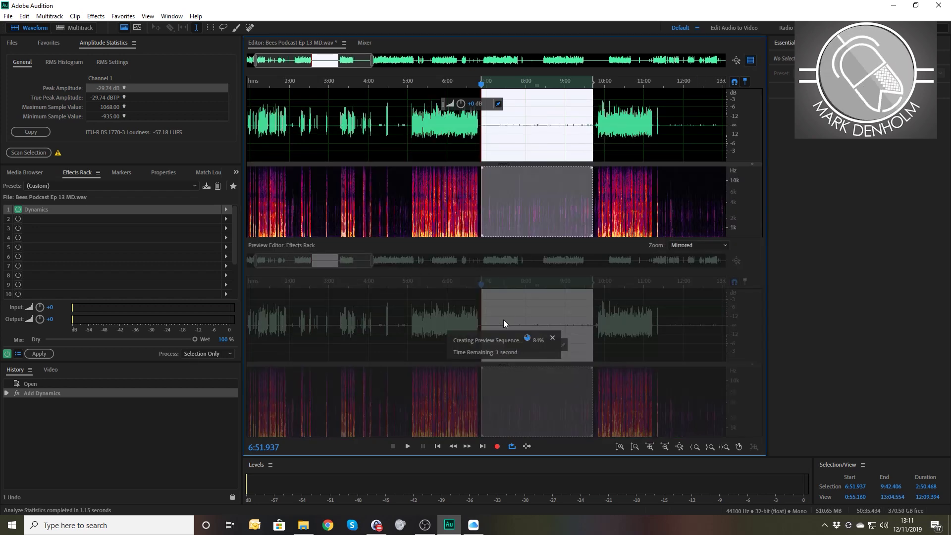
click(420, 339)
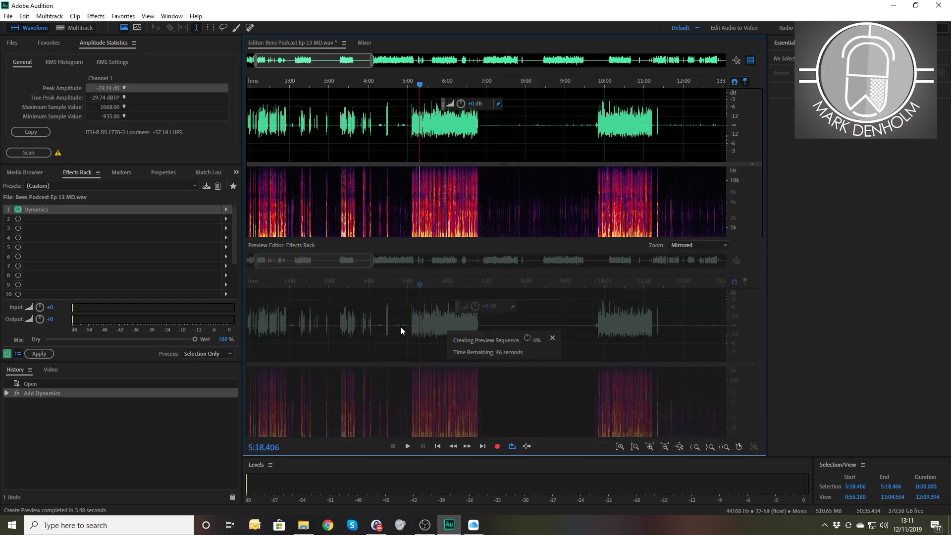
click(34, 355)
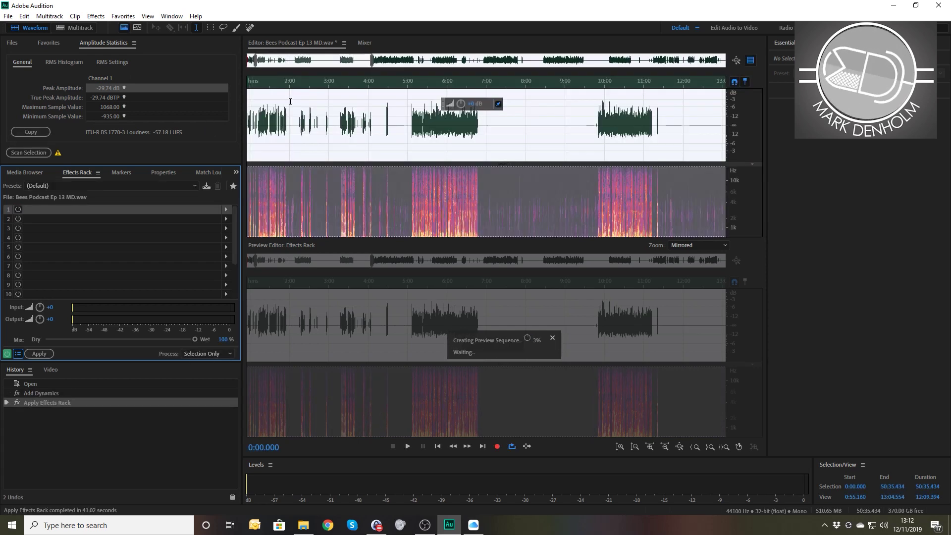
Step: Hide the effects preview and play the gated MD recording from about 5:26 and within the silent gap near 7:52
click(751, 60)
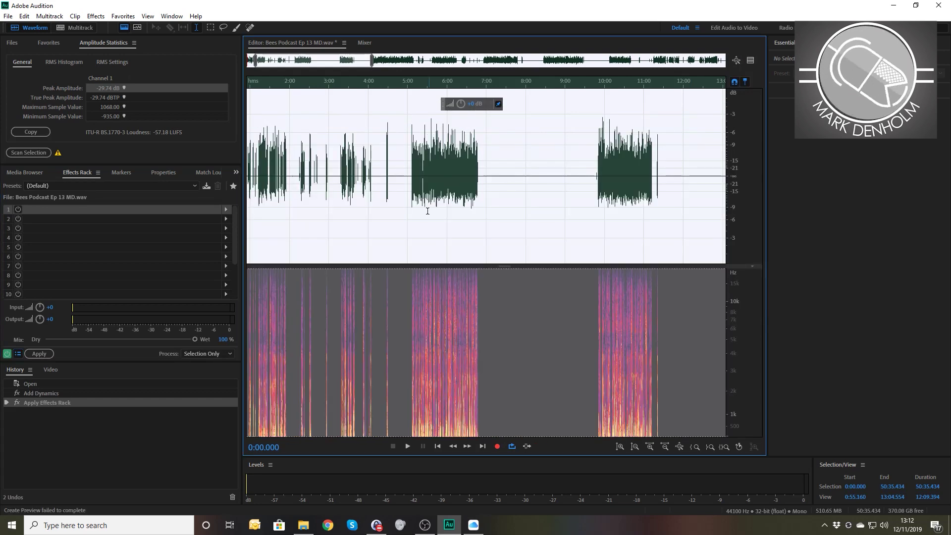
click(424, 211)
key(space)
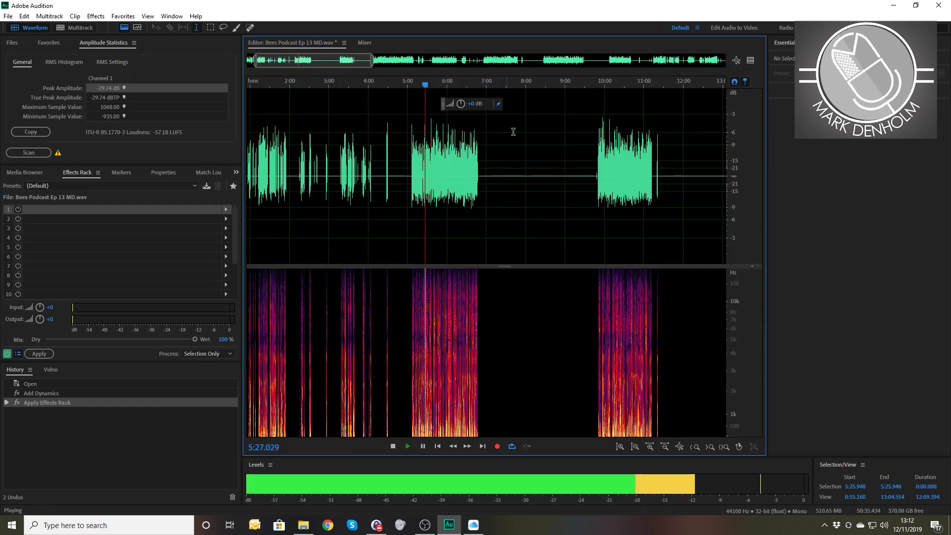
click(523, 88)
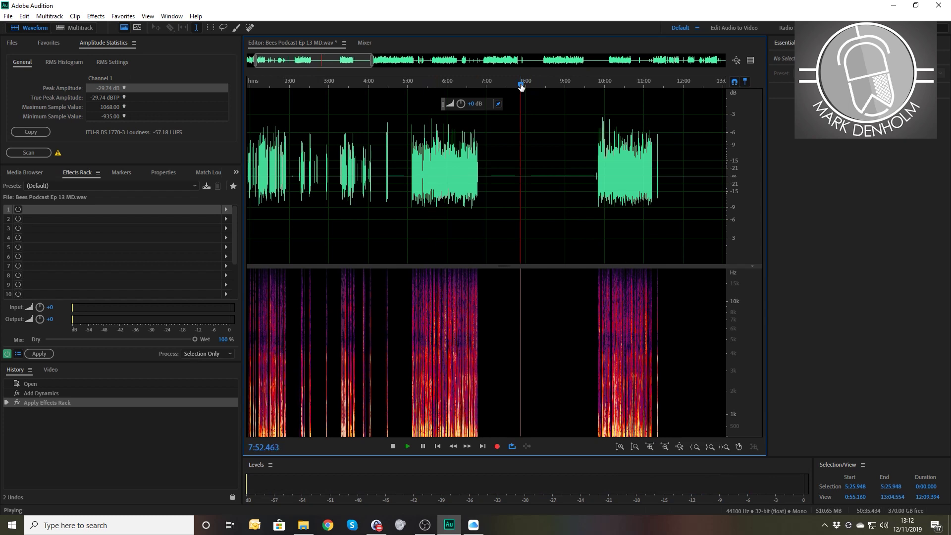
key(space)
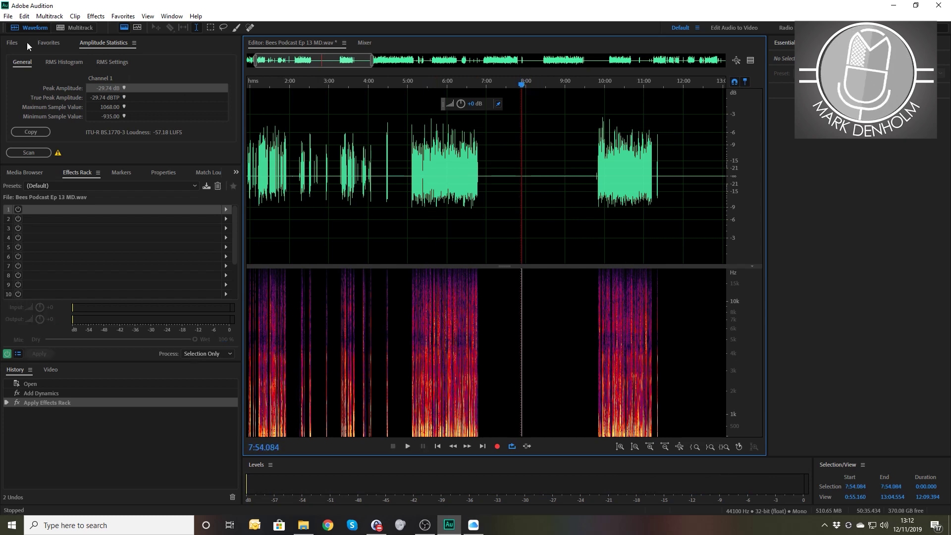
Step: Create a new multitrack session named "Bees Podcast Ep 13", overwriting the existing session file
click(11, 43)
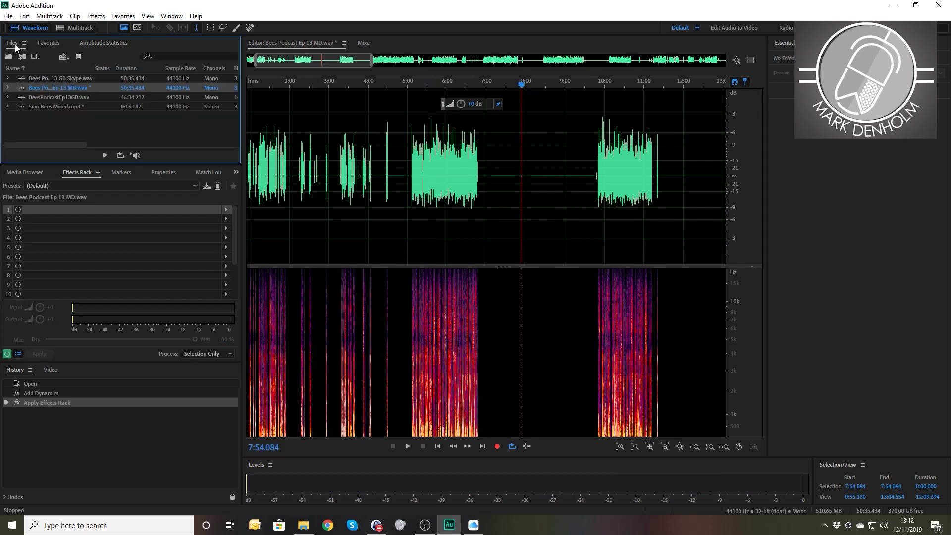
click(12, 19)
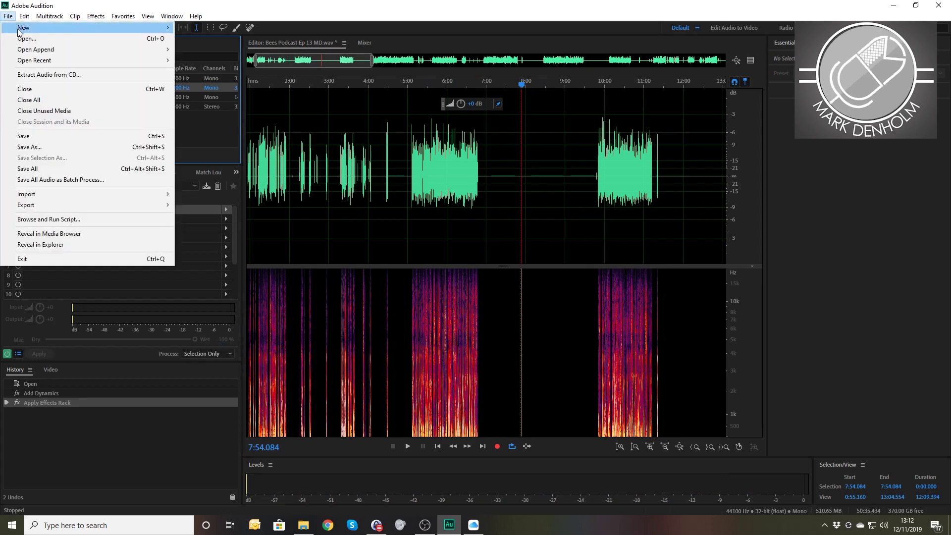
mouse_move(68, 28)
click(225, 29)
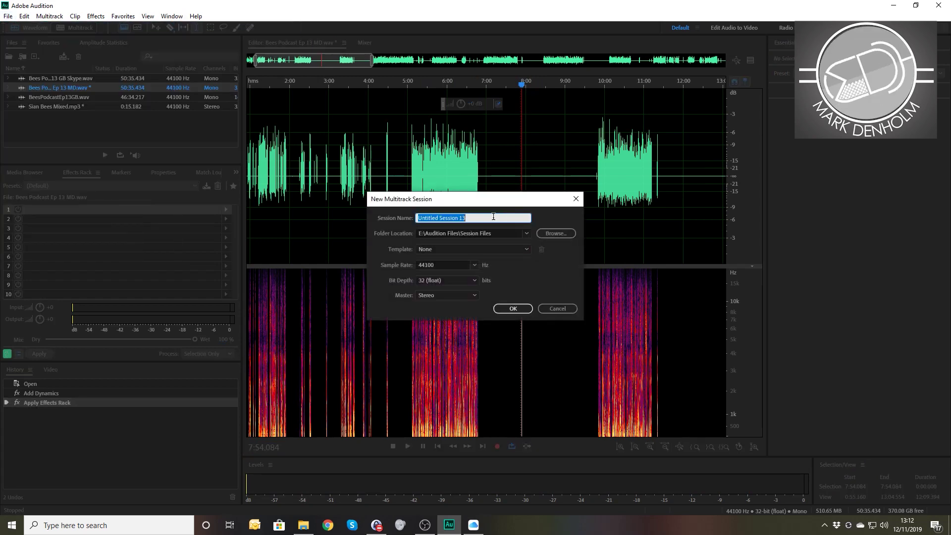
text(Bees Podcast Ep)
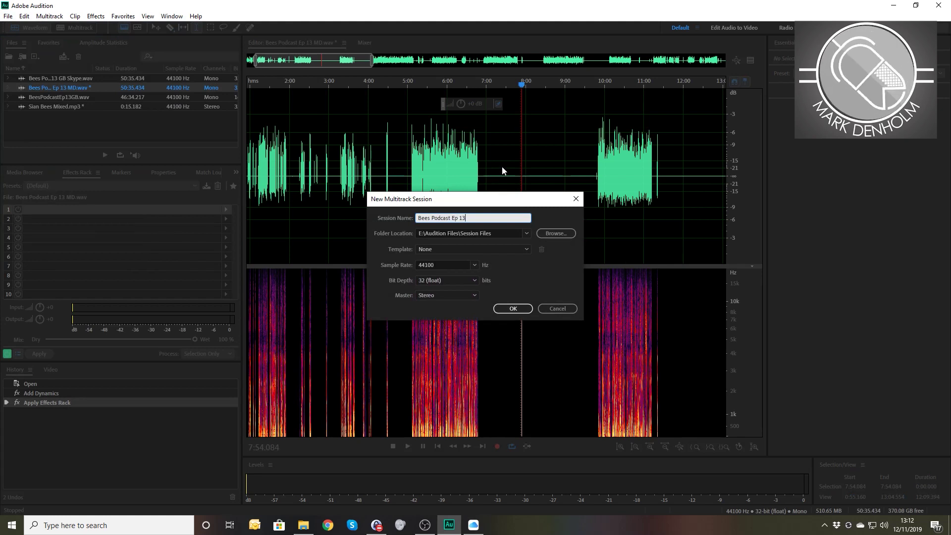
click(523, 307)
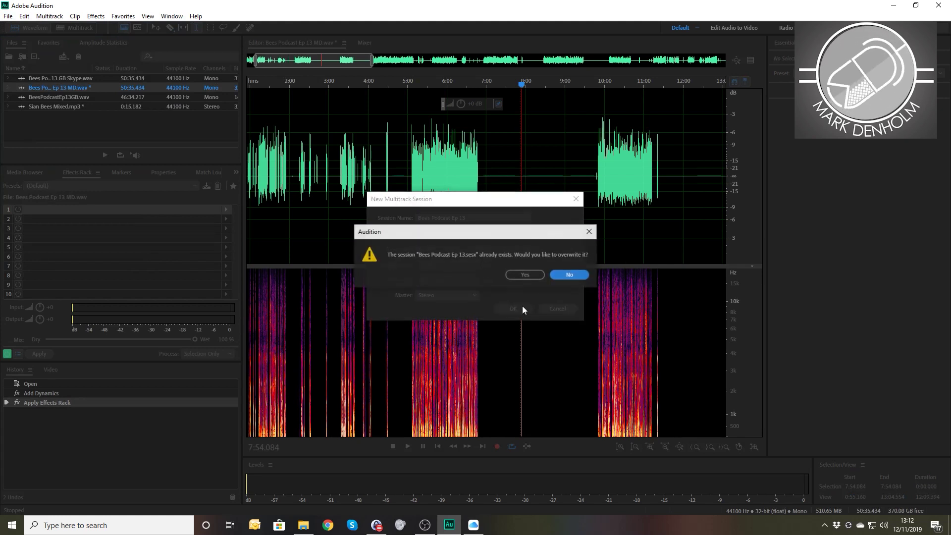
click(525, 275)
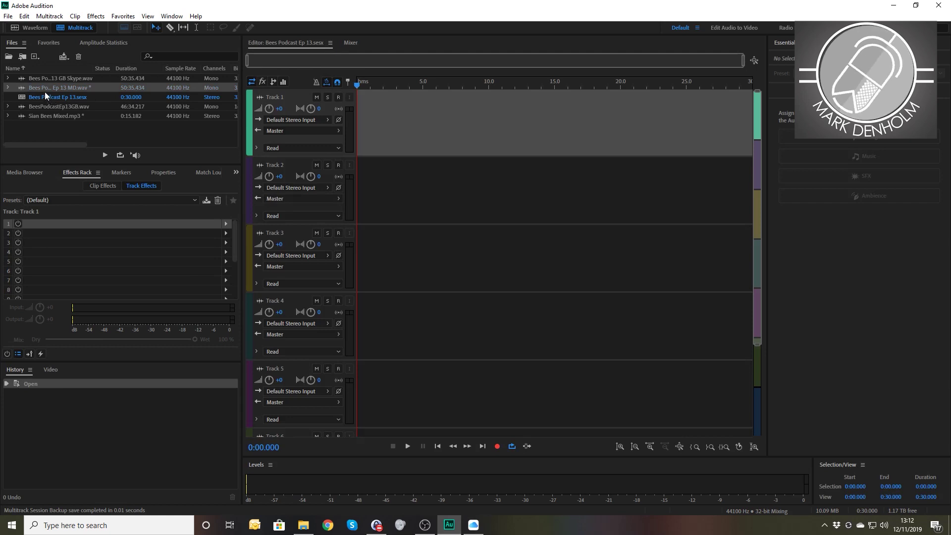
Step: Place the Ep 13 MD recording on Track 1, the GB Skype recording on Track 2 and BeesPodcastEp13GB on Track 3
drag(43, 88, 302, 122)
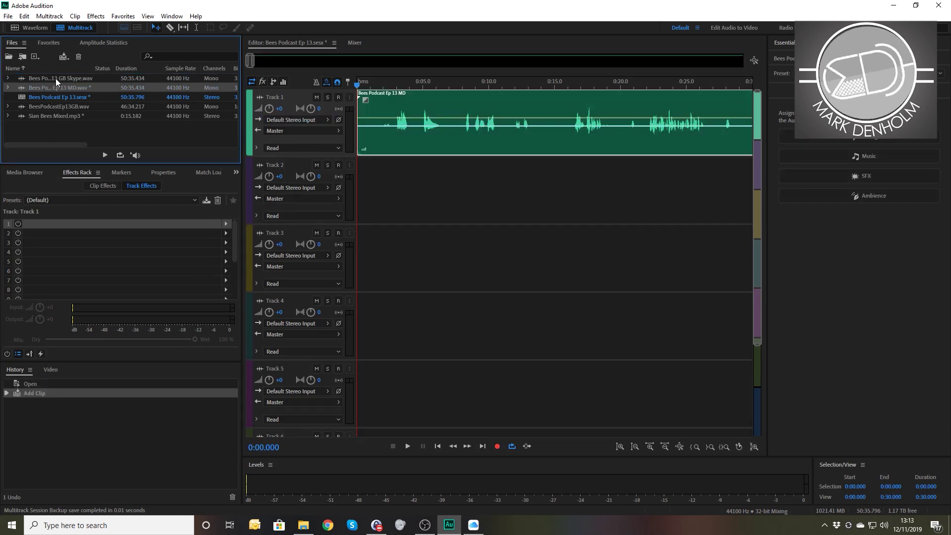
drag(55, 78, 293, 186)
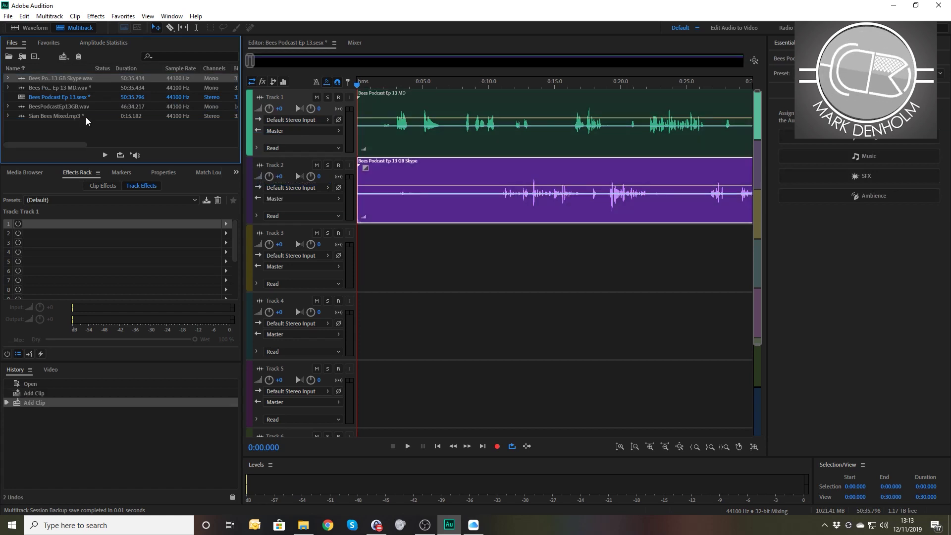
drag(53, 108, 314, 233)
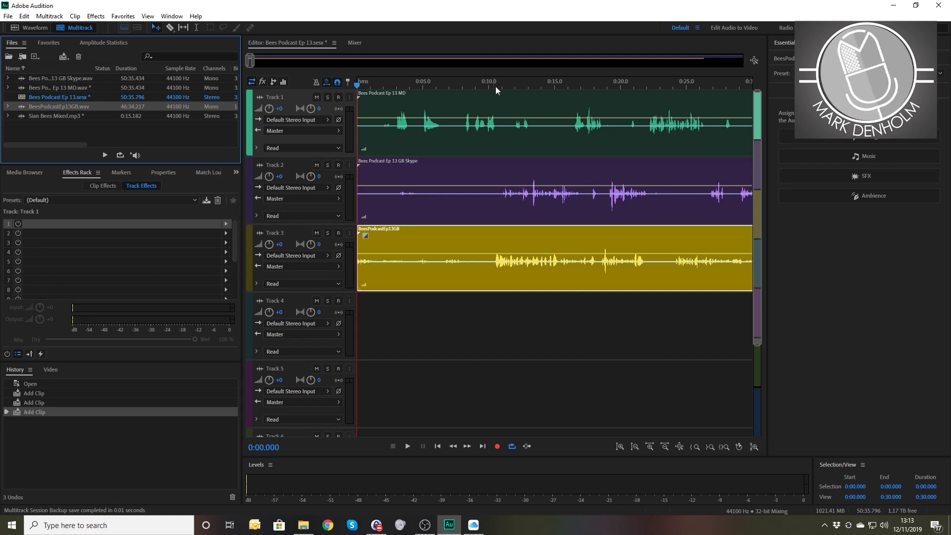
Step: Play a short section of all three tracks from about 1:58
scroll(502, 88, down, 6)
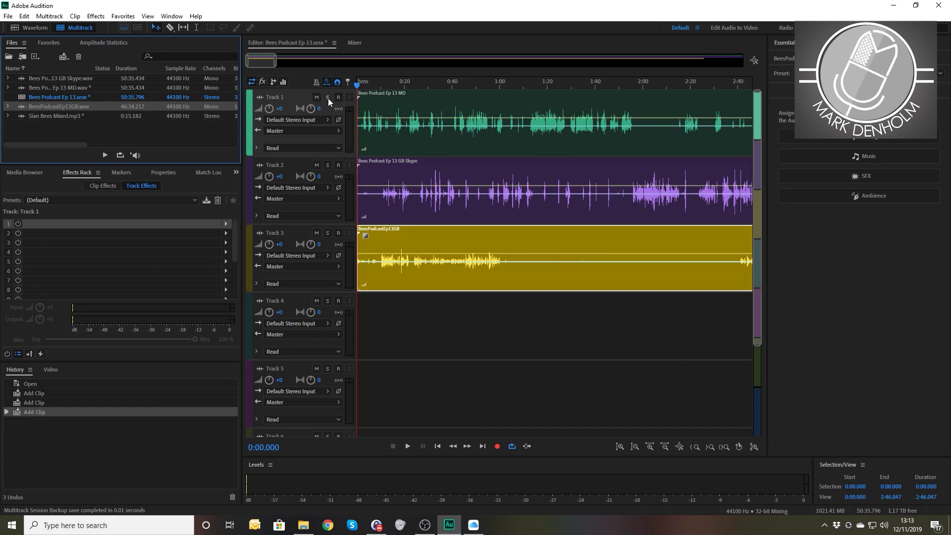
click(638, 85)
key(space)
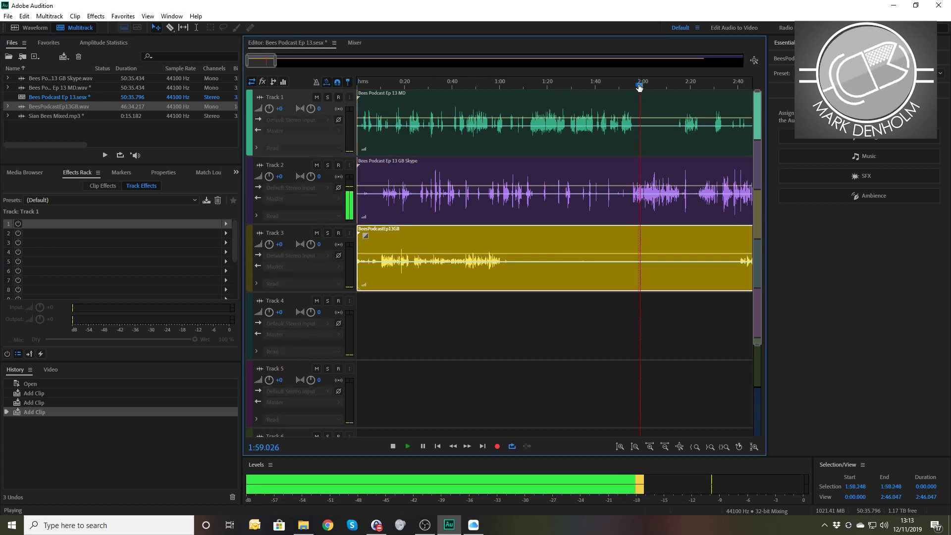
key(space)
scroll(637, 82, down, 6)
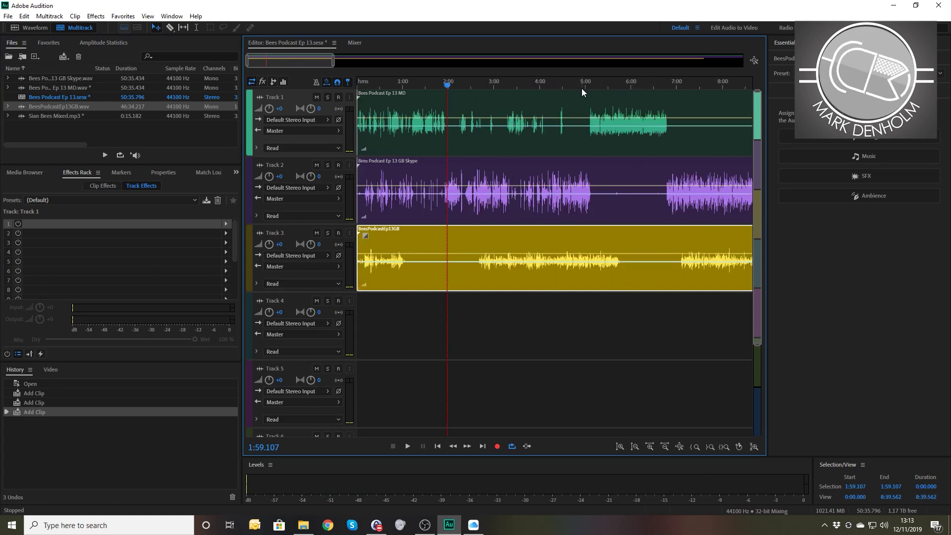
Step: Solo Track 2 and listen to the Skype recording from about 3:32 and from about 6:45
click(525, 92)
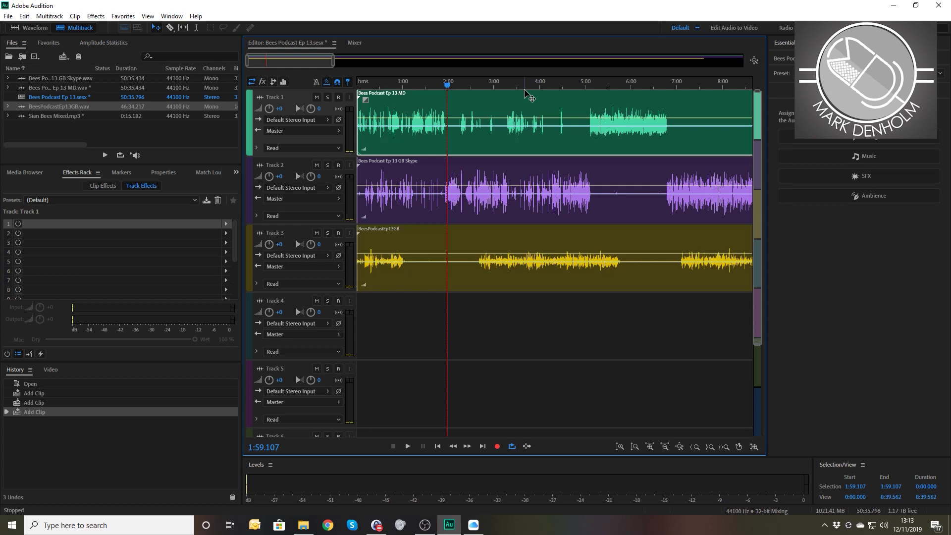
drag(525, 88, 519, 91)
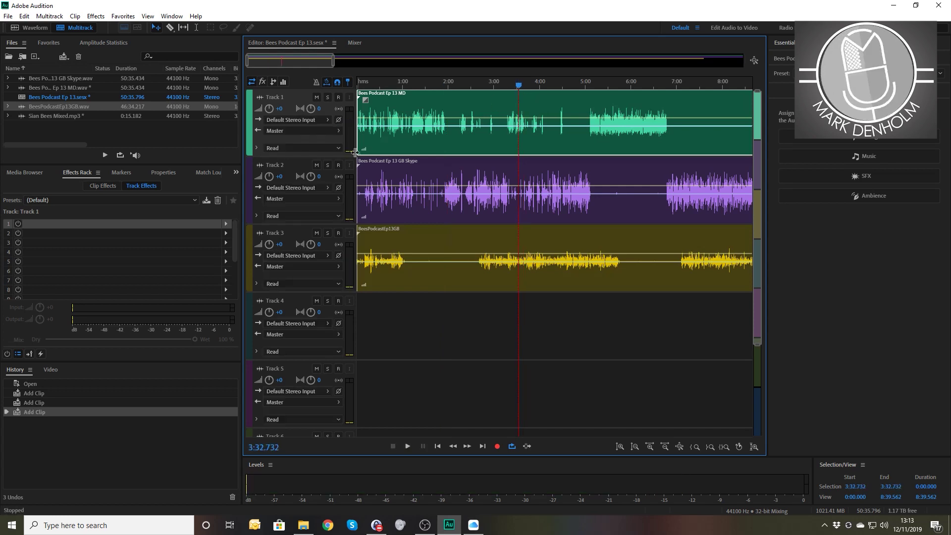
click(327, 166)
key(space)
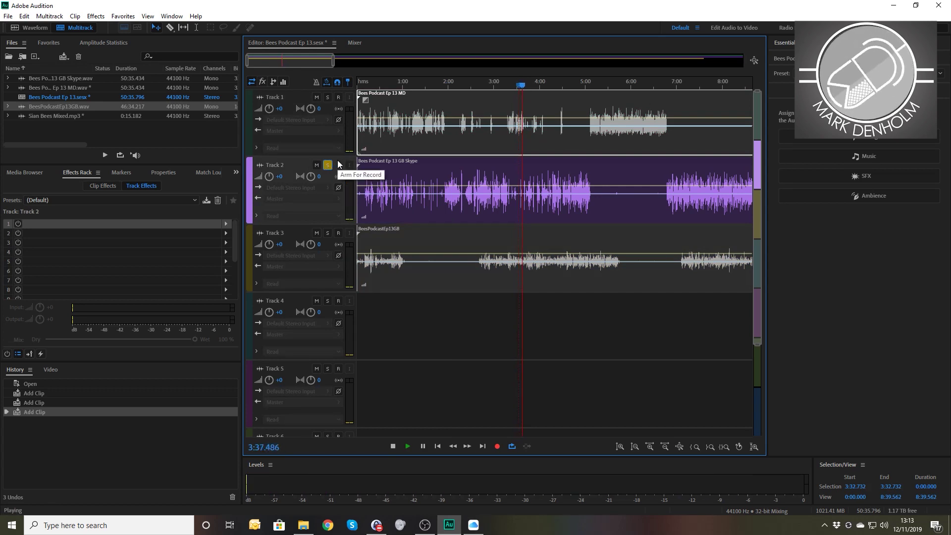
key(space)
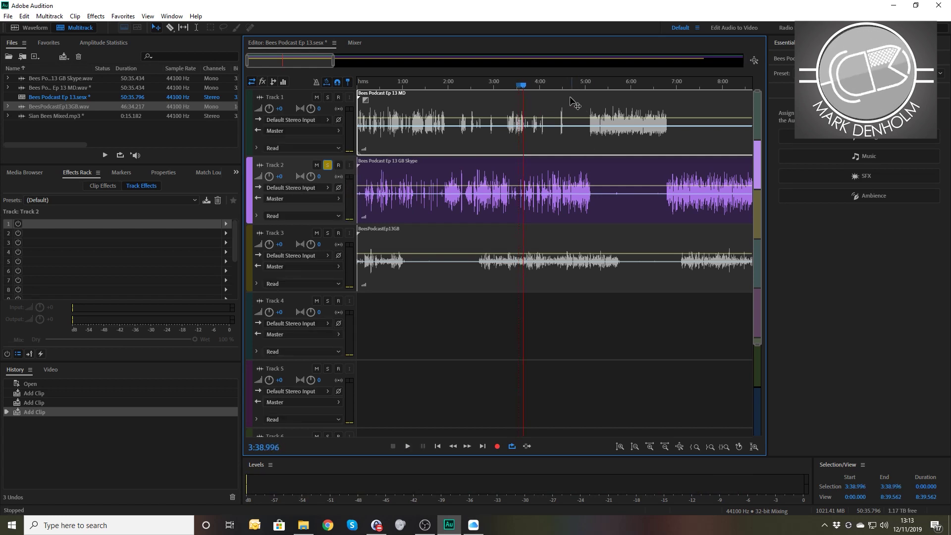
click(666, 83)
key(space)
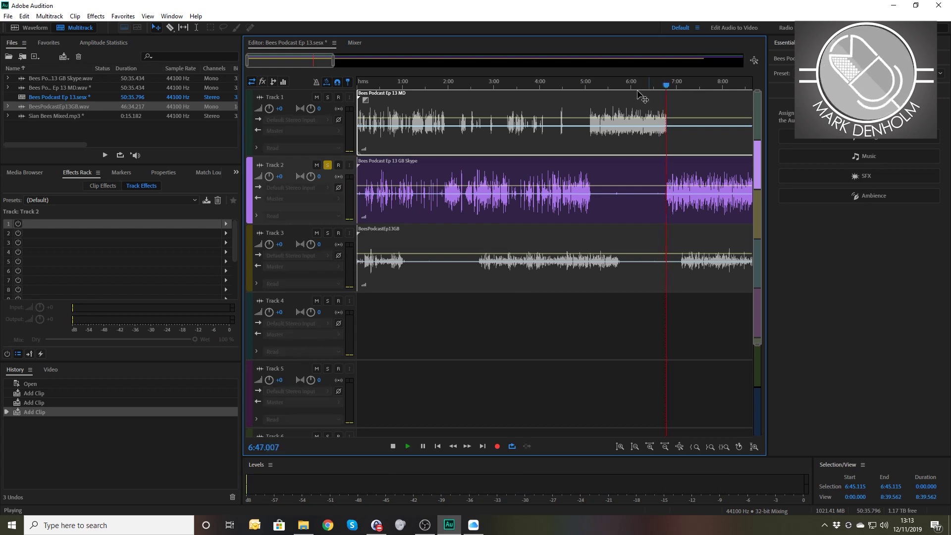
key(space)
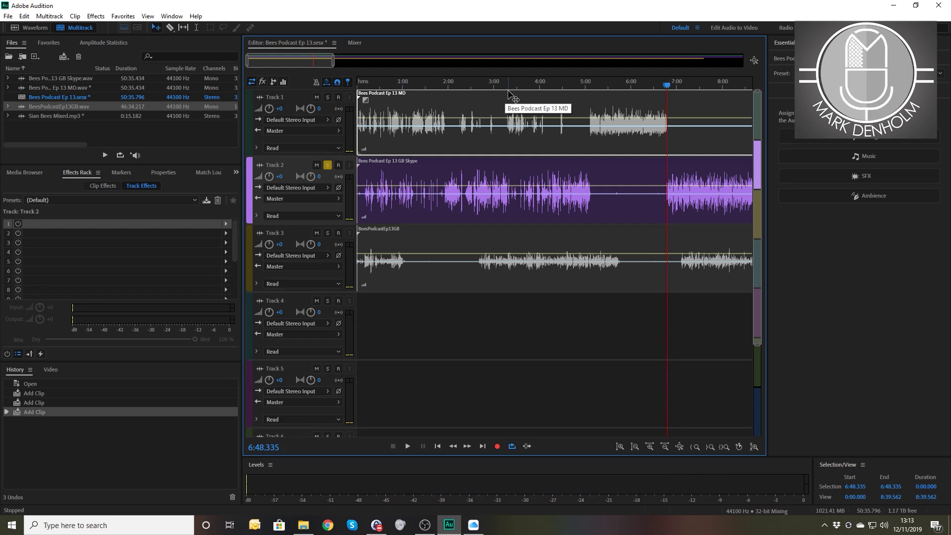
Step: Play the soloed Skype track from about 4:05 and stop the playhead just before the louder speech at 4:16.817
click(544, 85)
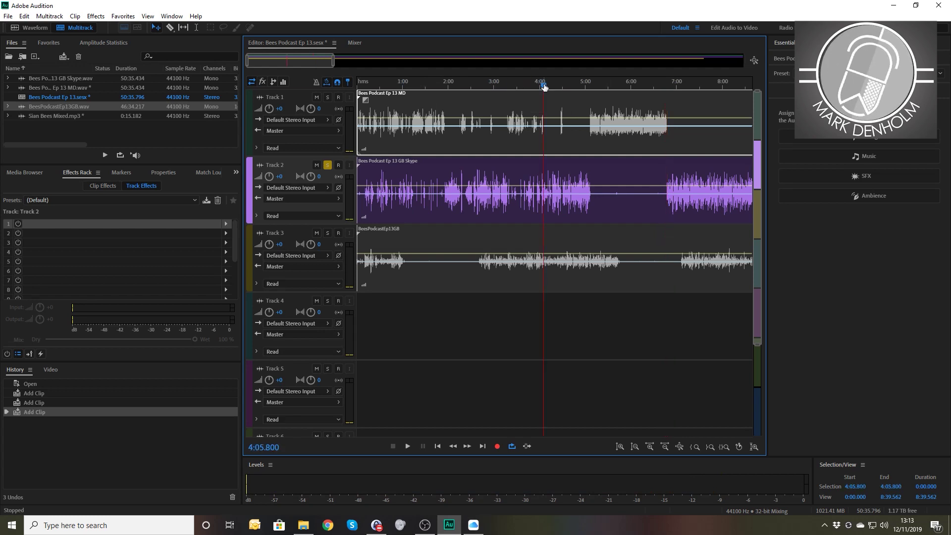
key(space)
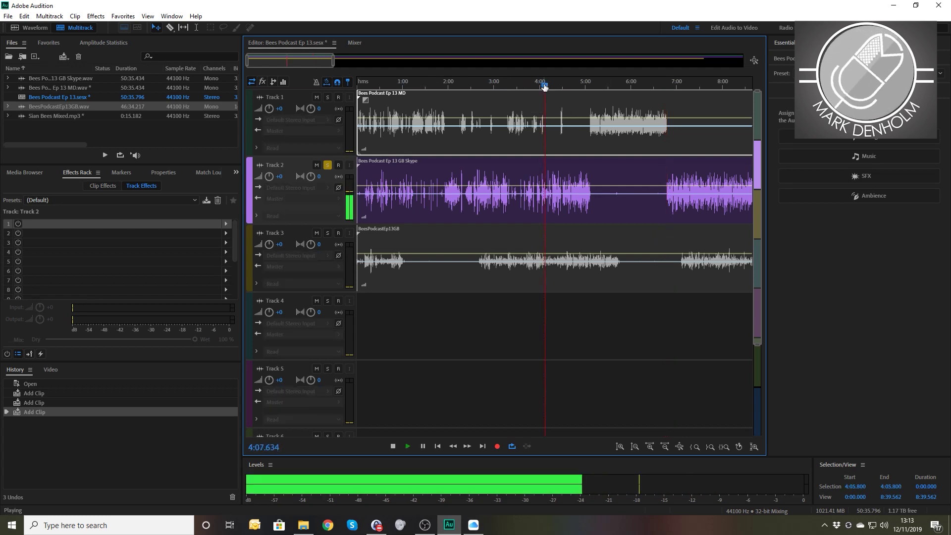
scroll(544, 85, up, 2)
scroll(544, 85, up, 5)
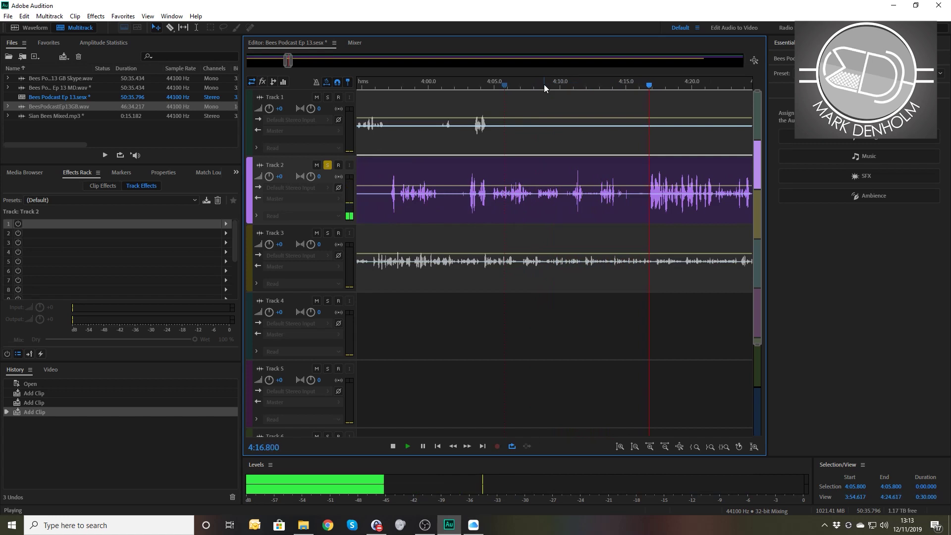
key(space)
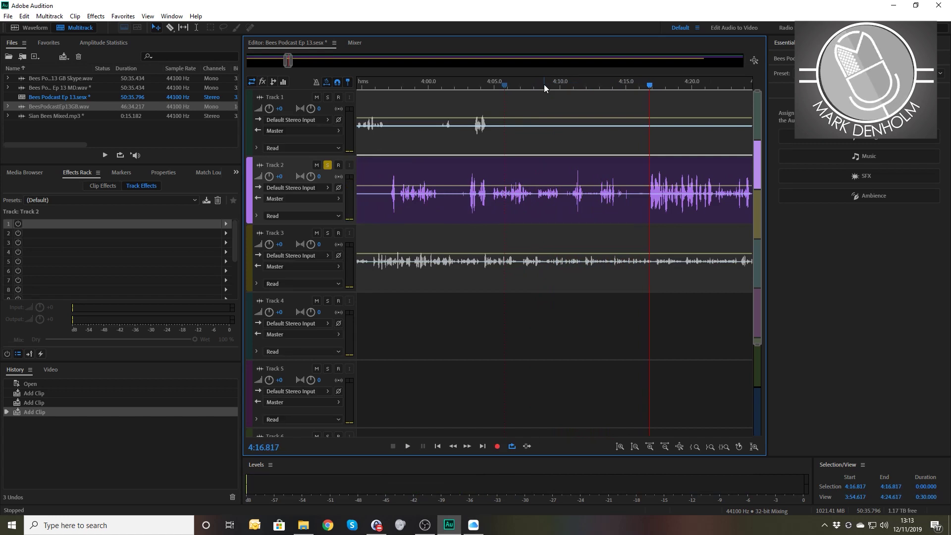
Step: Split the clips on Tracks 1 and 2 at 4:16.817 and delete the portions before the cut
click(621, 116)
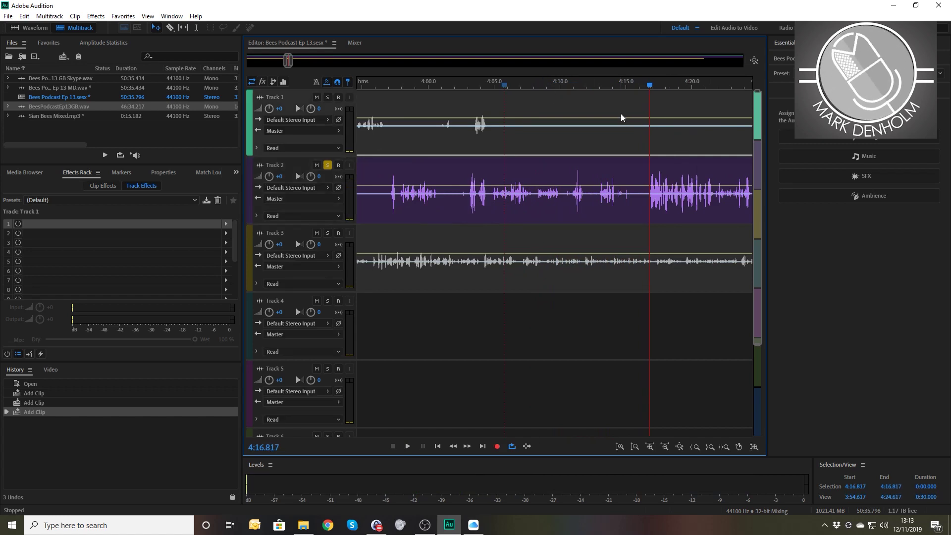
key(ctrl+k)
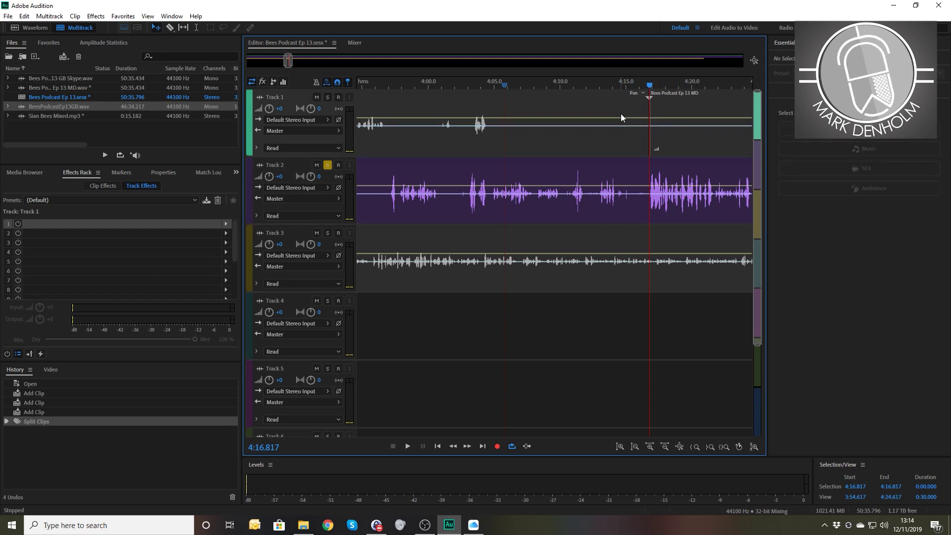
click(622, 169)
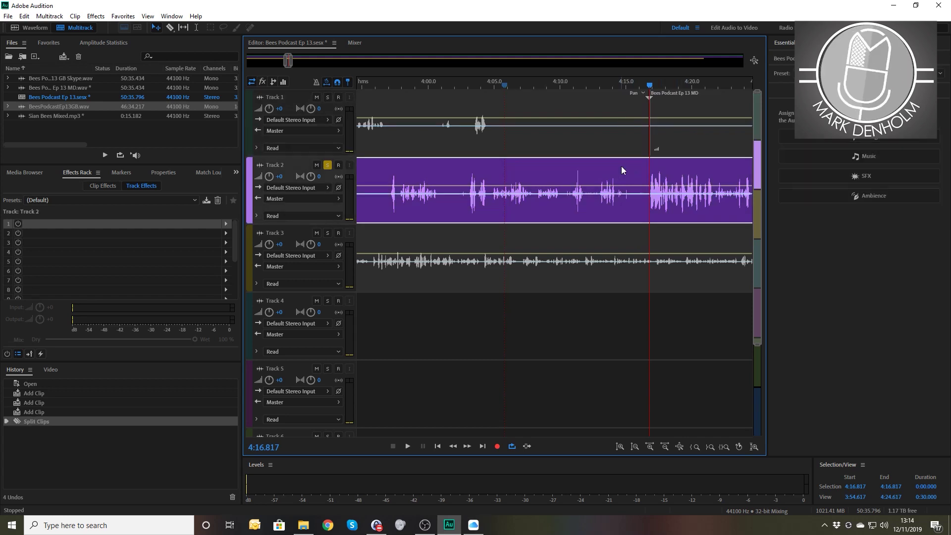
key(ctrl+k)
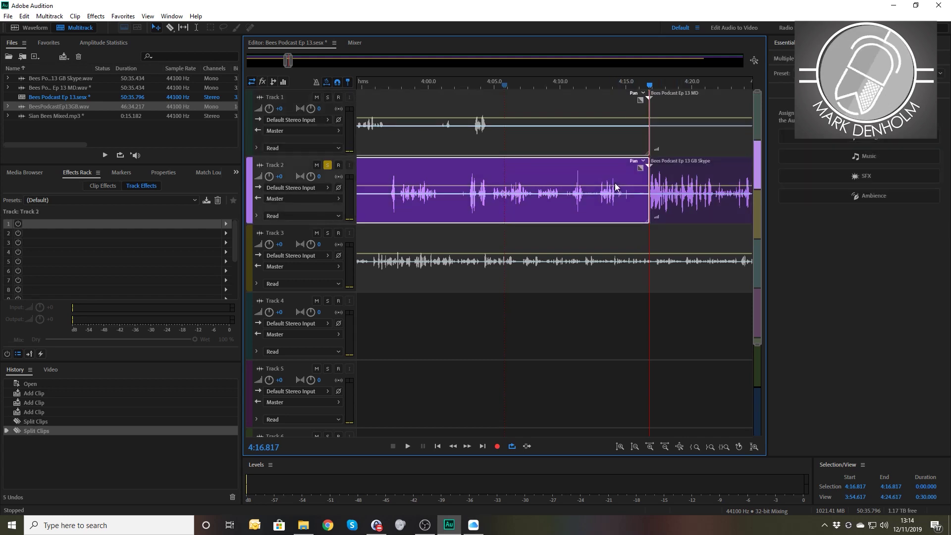
key(Delete)
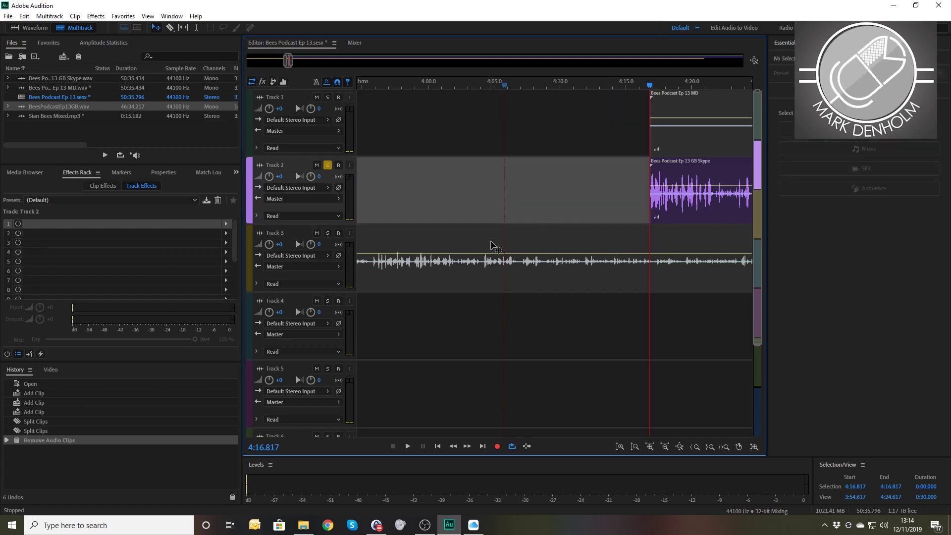
Step: Move the BeesPodcastEp13GB clip on Track 3 to start at about 4:06, aligning its speech with the Skype clip
scroll(489, 242, down, 10)
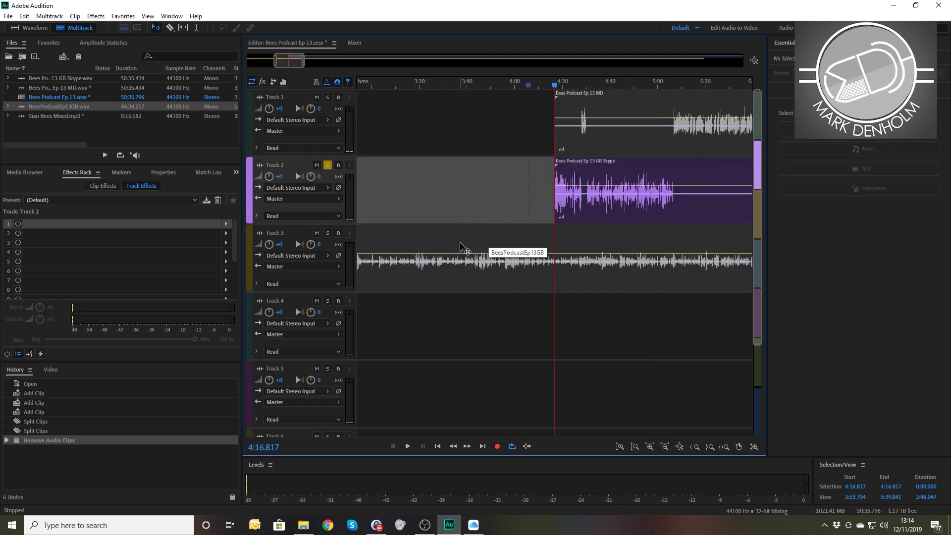
drag(451, 247, 534, 241)
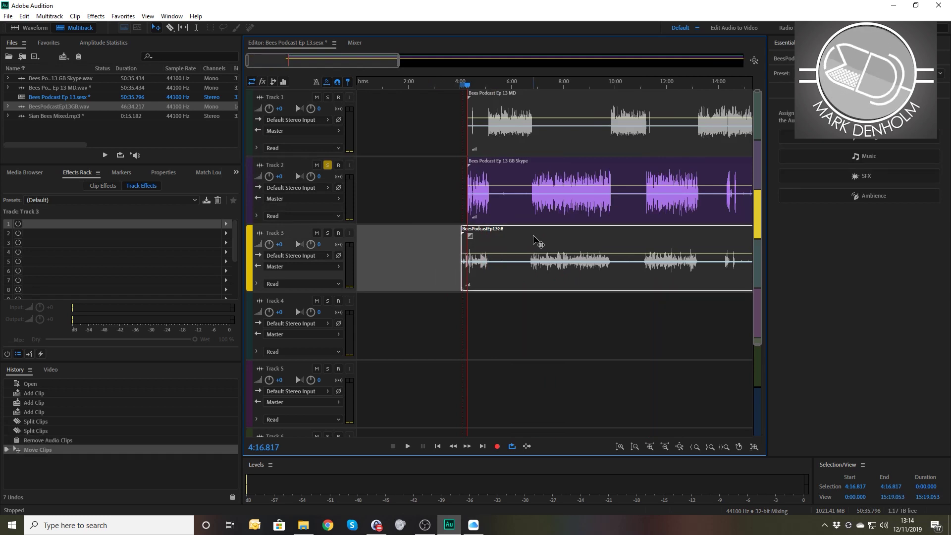
scroll(535, 241, up, 10)
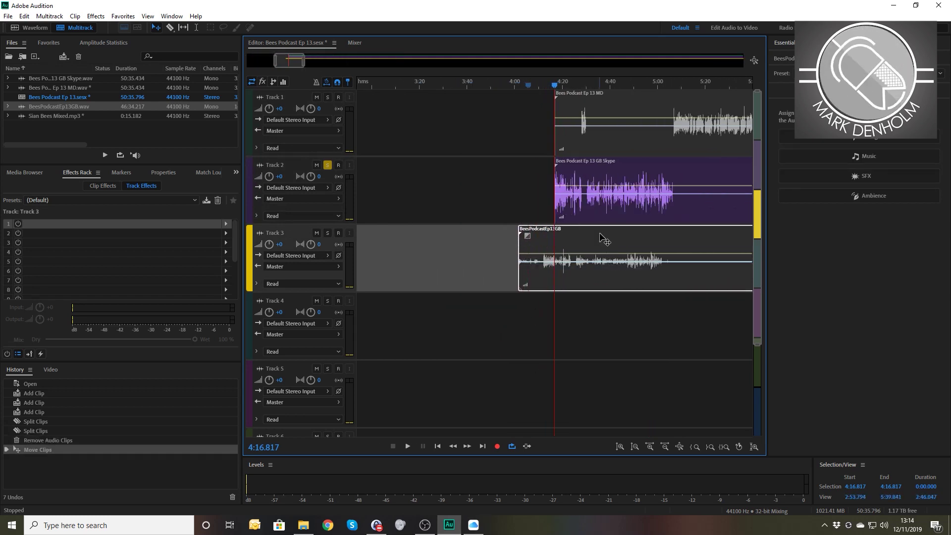
drag(589, 248, 621, 247)
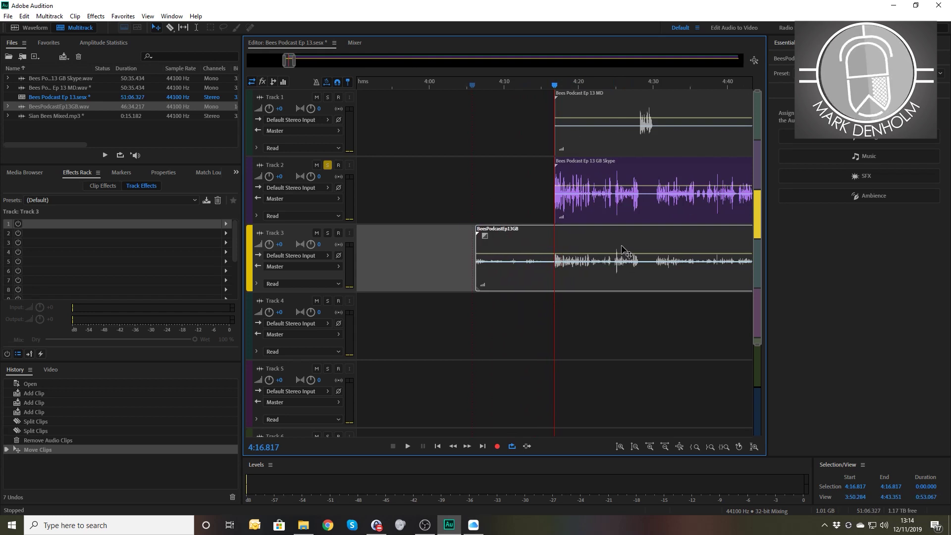
Step: Nudge the BeesPodcastEp13GB clip on Track 3 slightly, then play from 4:16.817 with Track 2's solo turned off
drag(622, 248, 622, 248)
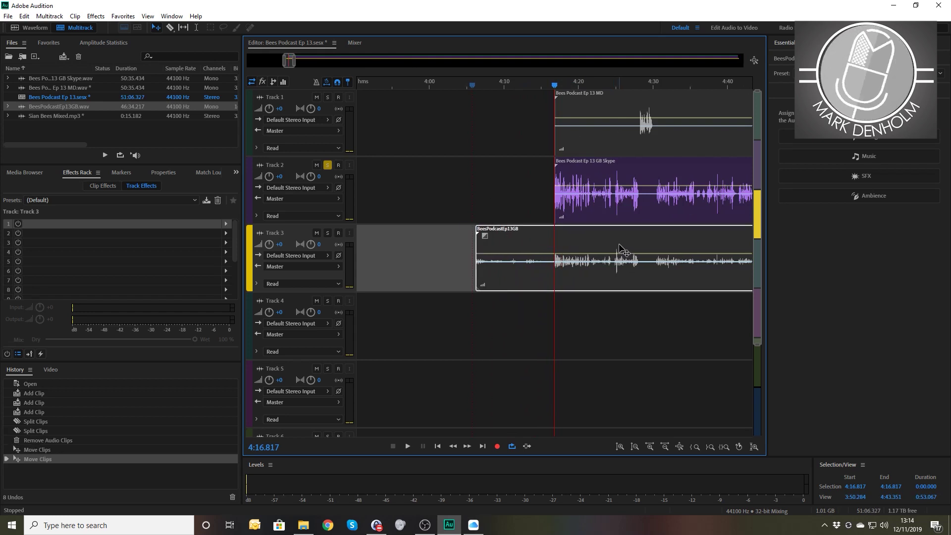
key(space)
click(331, 167)
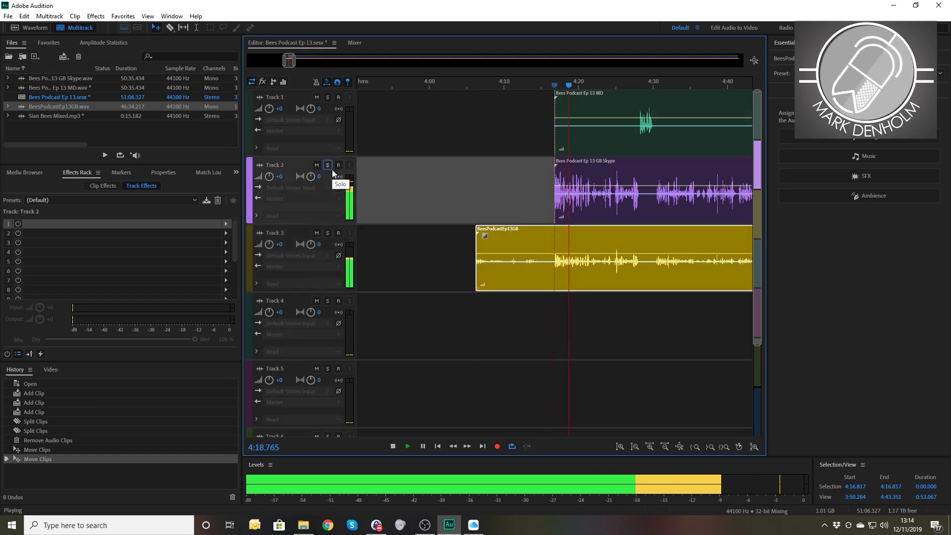
key(space)
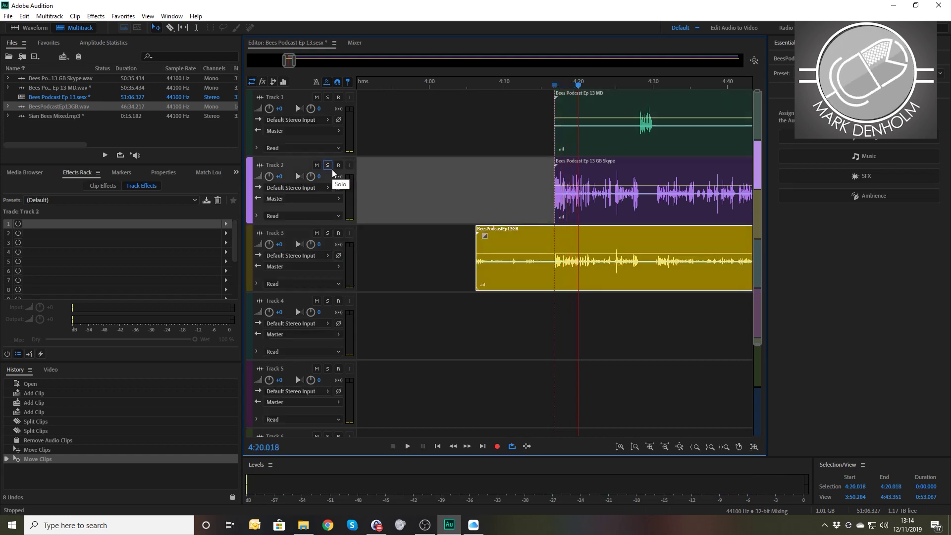
Step: Shift the Track 3 clip a fraction of a second later so its waveform lines up with the Skype clip around 4:20
key(=)
key(=)
key(=)
key(=)
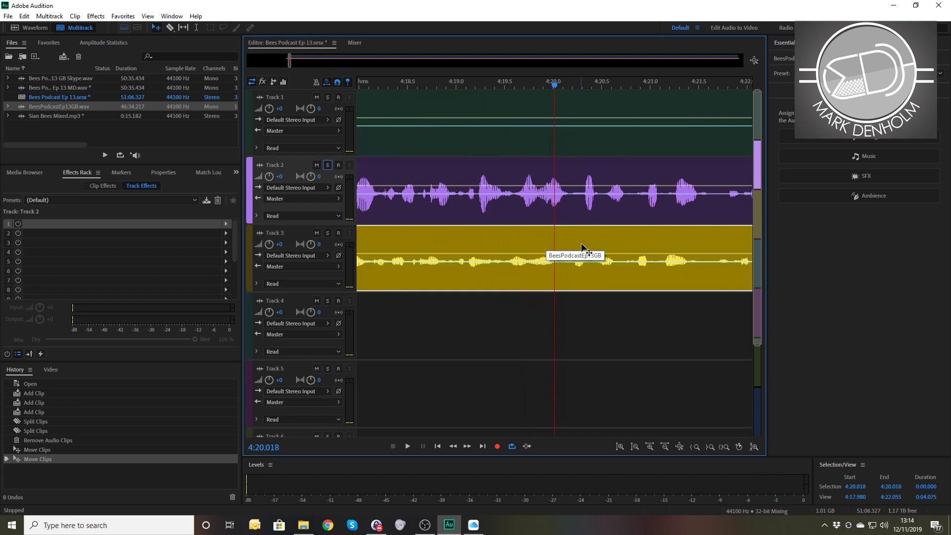
click(584, 240)
drag(587, 241, 593, 241)
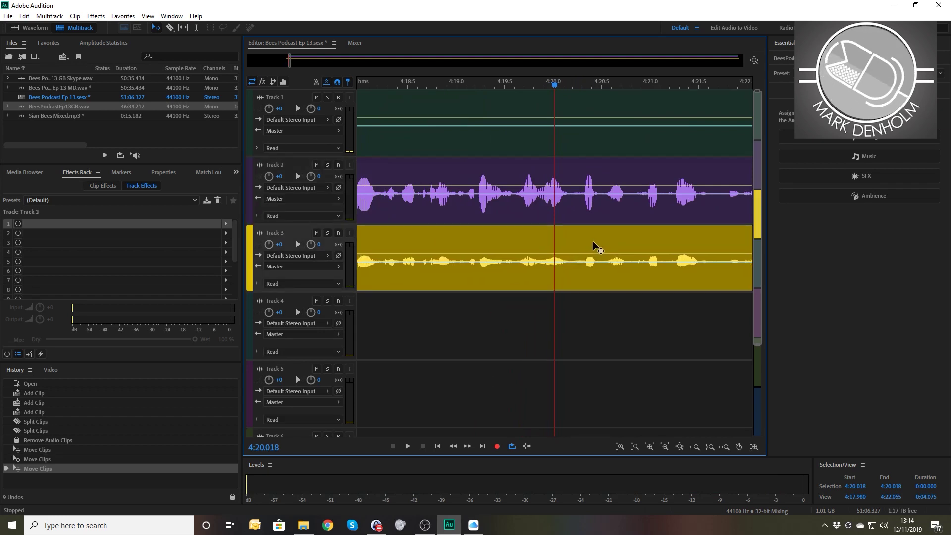
key(space)
key(space)
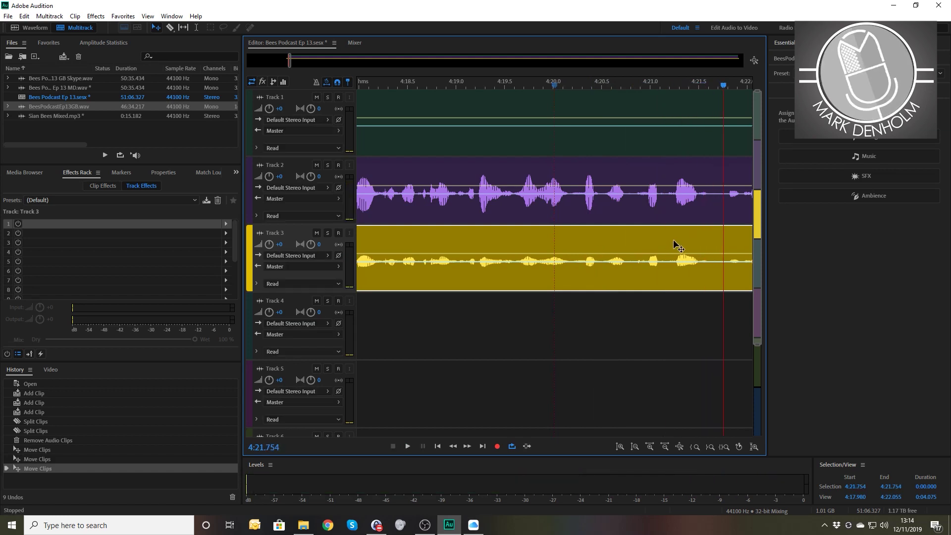
drag(673, 240, 672, 240)
Step: Play both voice tracks from about 4:21 and mute Track 2 during playback to hear Track 3 alone
click(642, 86)
key(space)
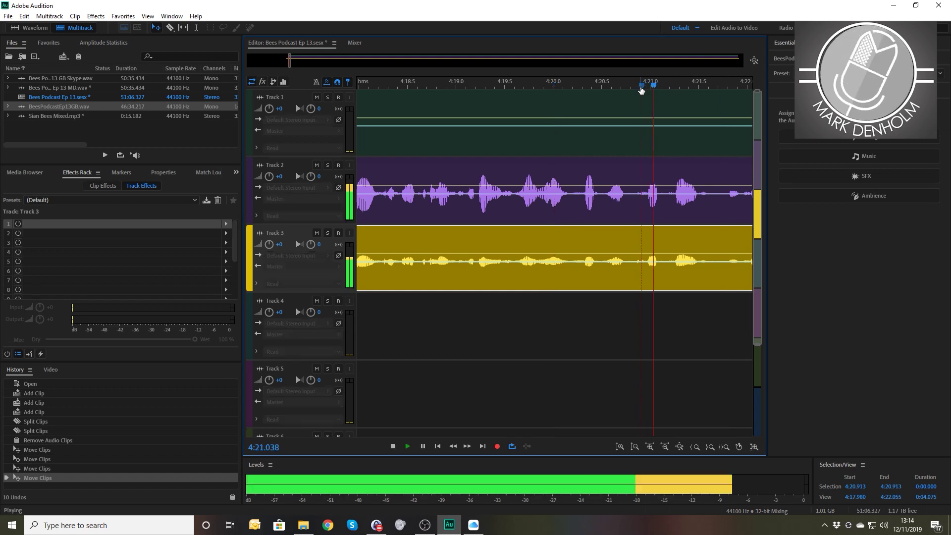
scroll(641, 89, down, 10)
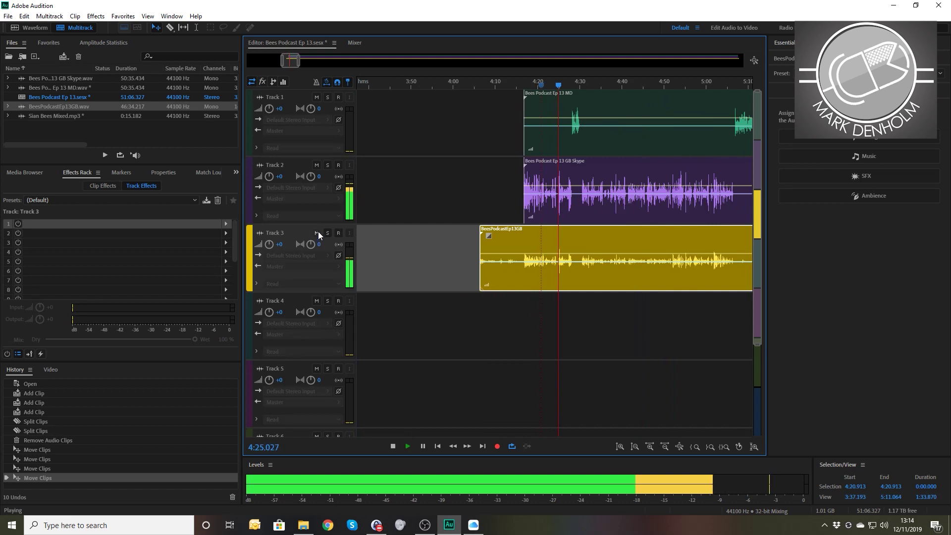
click(317, 166)
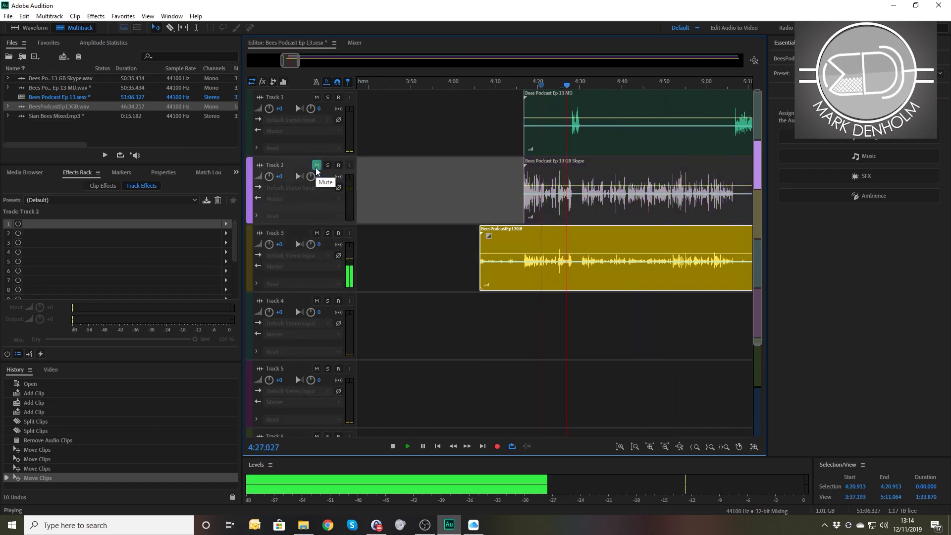
key(space)
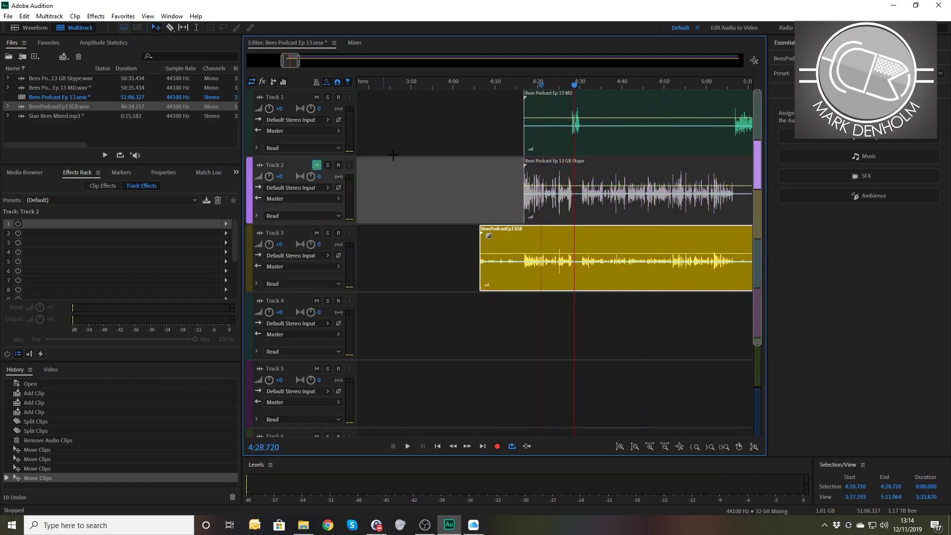
Step: Split the BeesPodcastEp13GB clip on Track 3 at 4:16.551 and delete the portion before the cut
click(522, 88)
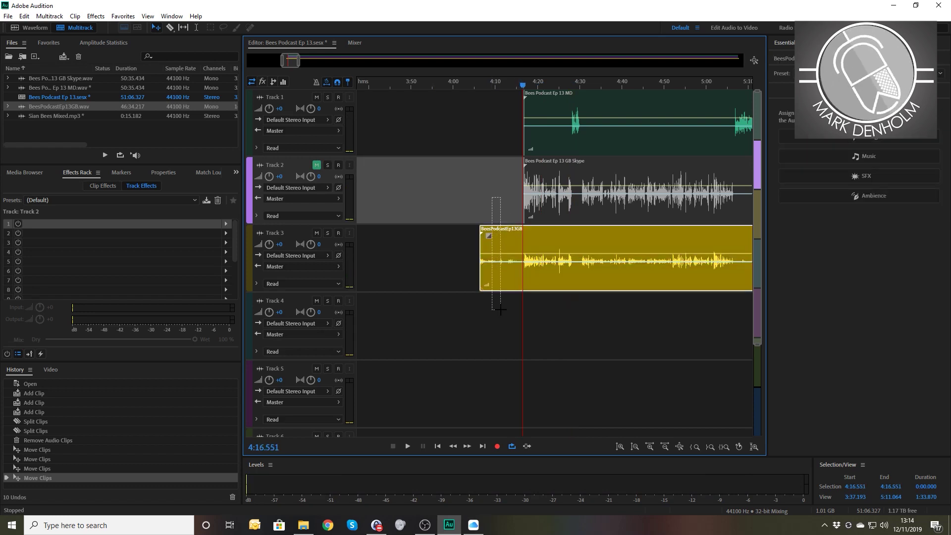
key(ctrl+k)
click(499, 240)
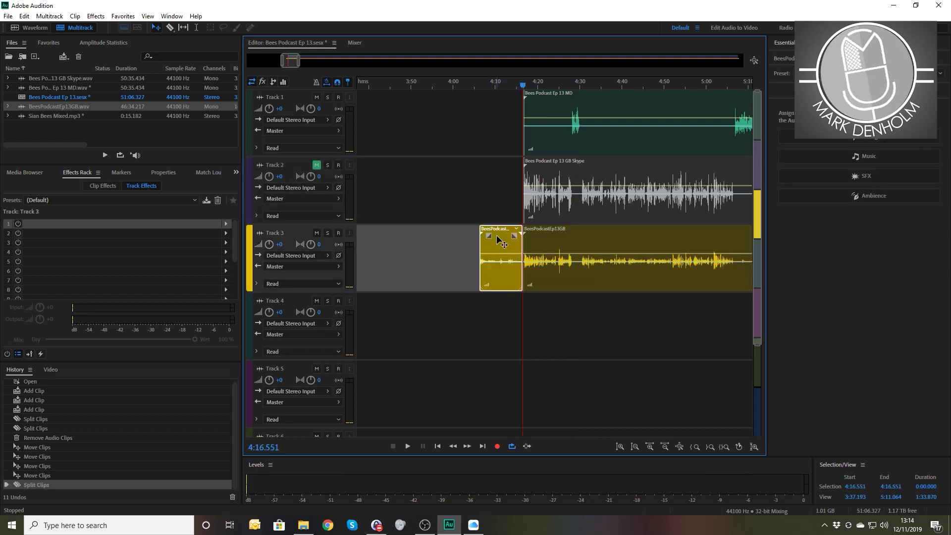
key(Delete)
Step: Replace the Skype clip on Track 2 with the BeesPodcastEp13GB clip from Track 3, keeping its timing, and unmute Track 2
click(571, 171)
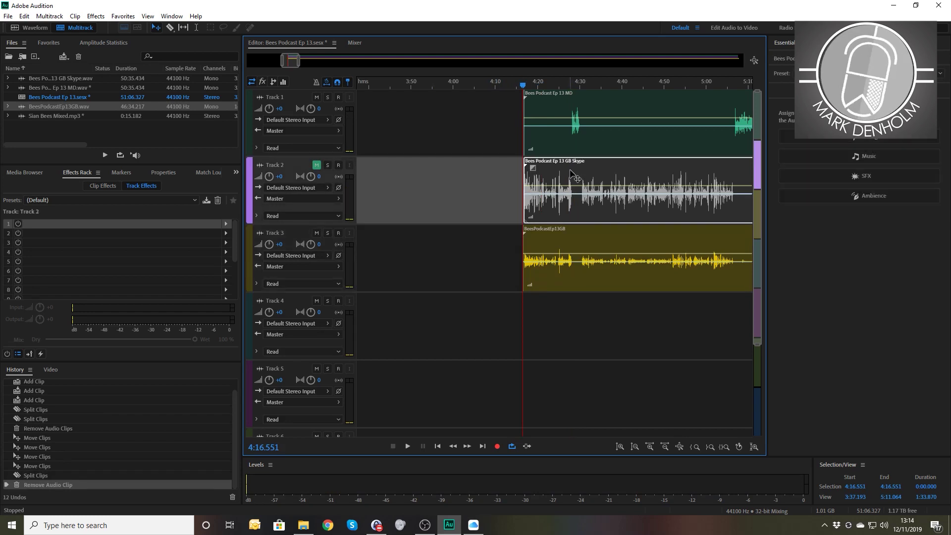
key(Delete)
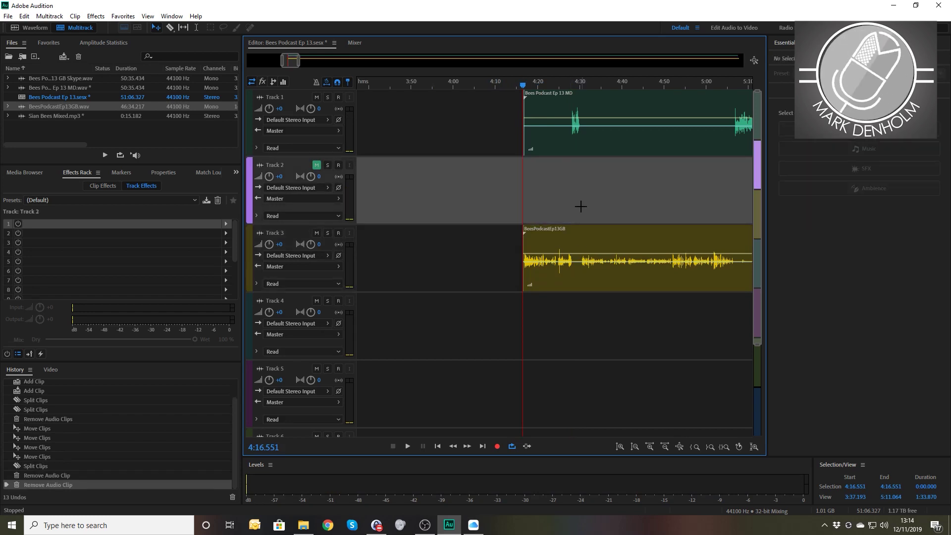
drag(573, 238, 578, 204)
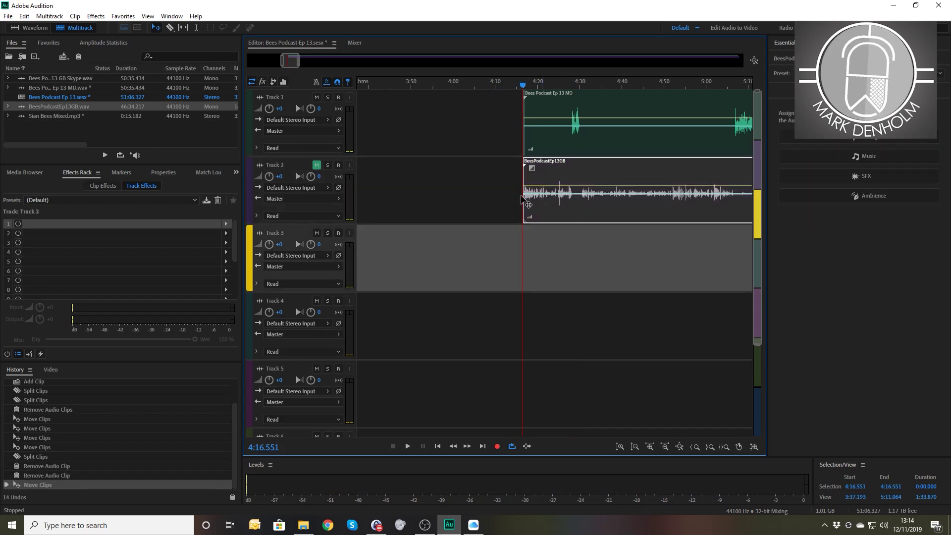
click(317, 166)
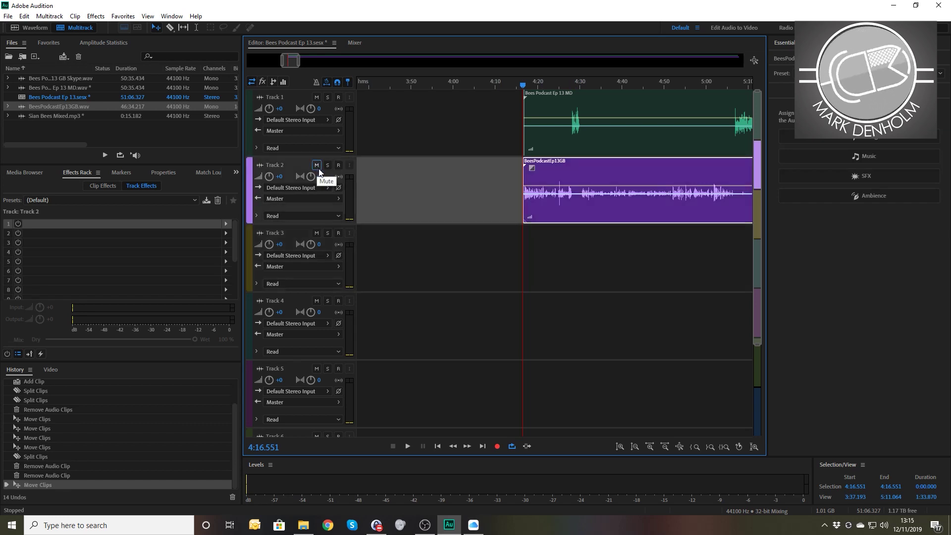
Step: Play the session from about 4:27 to hear the transition between the two speakers
click(569, 84)
key(space)
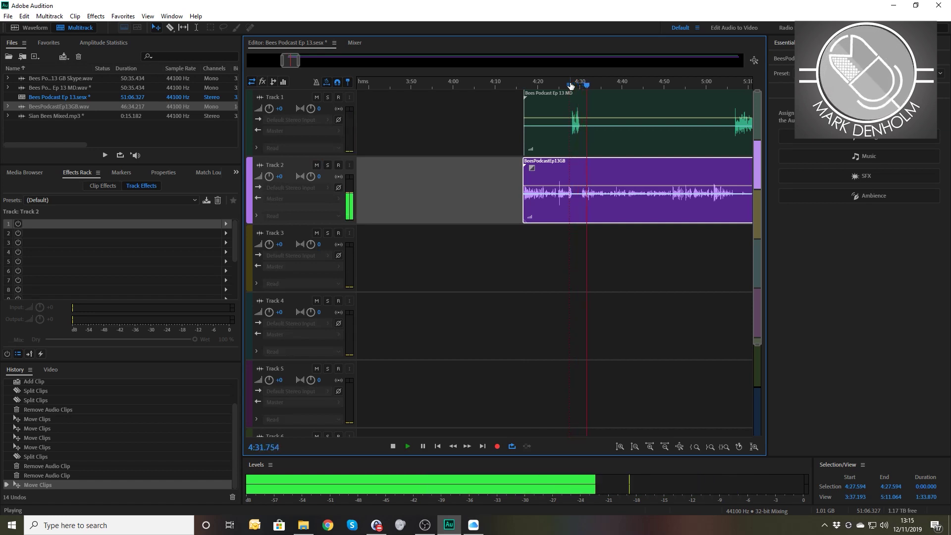
key(space)
Step: Match the loudness of both clips on Tracks 1 and 2 to ITU-R BS.1770-3, targeting -16 LUFS with 0.1 LU tolerance
click(677, 259)
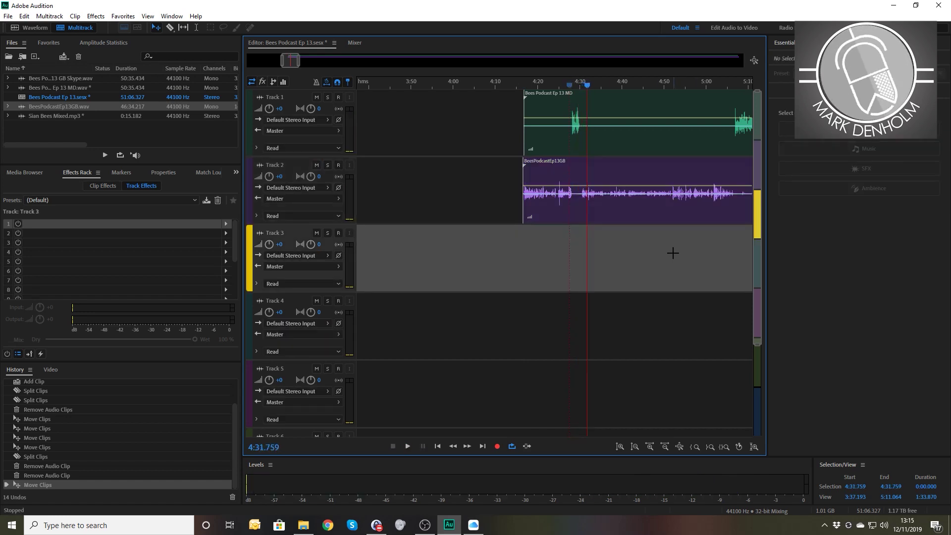
scroll(693, 256, down, 5)
scroll(697, 255, down, 3)
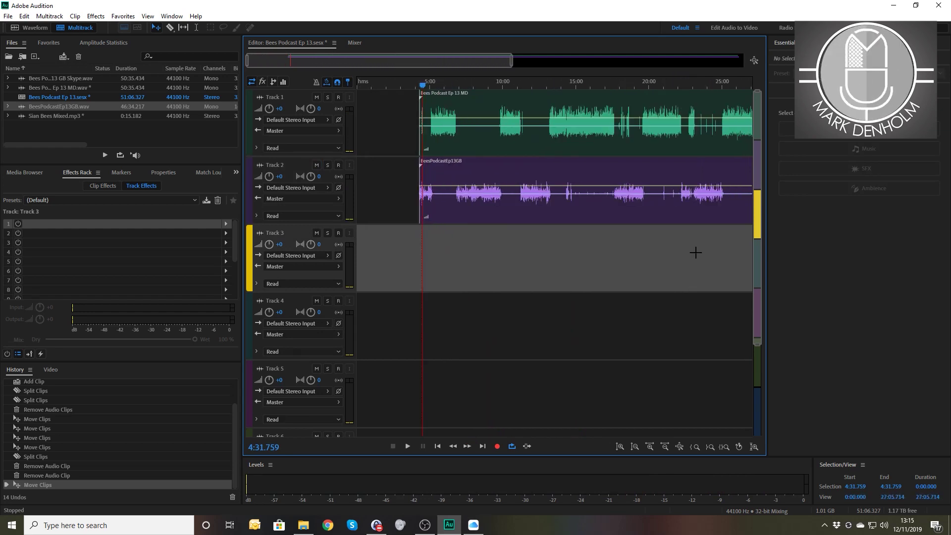
drag(696, 256, 522, 122)
click(584, 141)
right_click(584, 139)
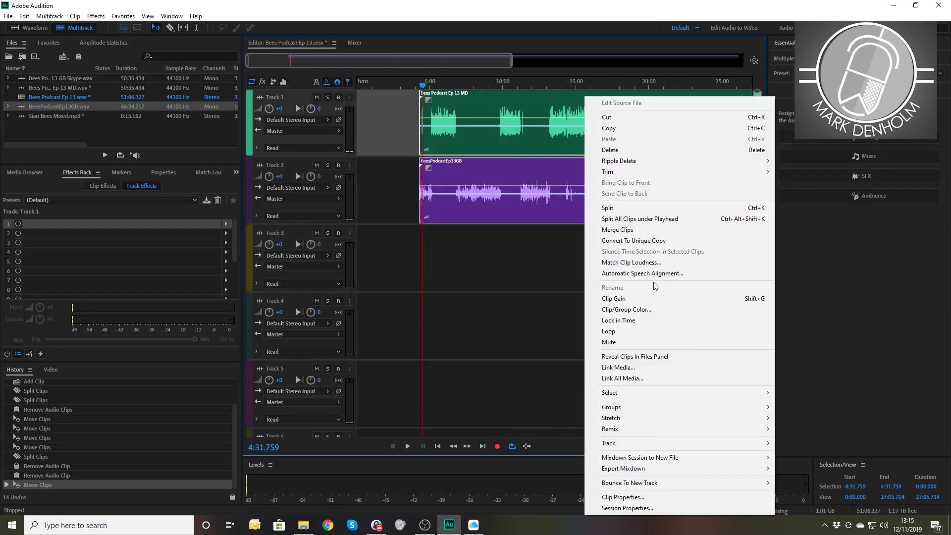
click(646, 260)
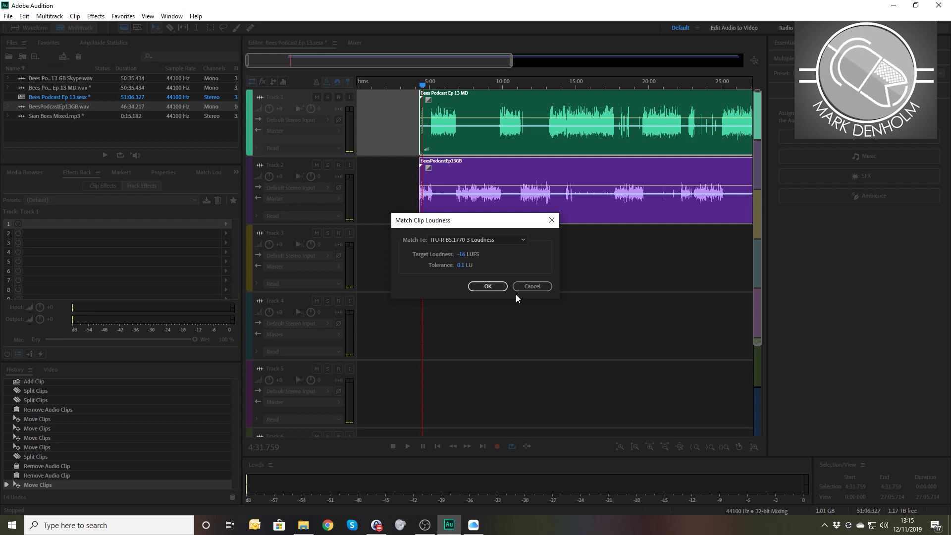
click(490, 287)
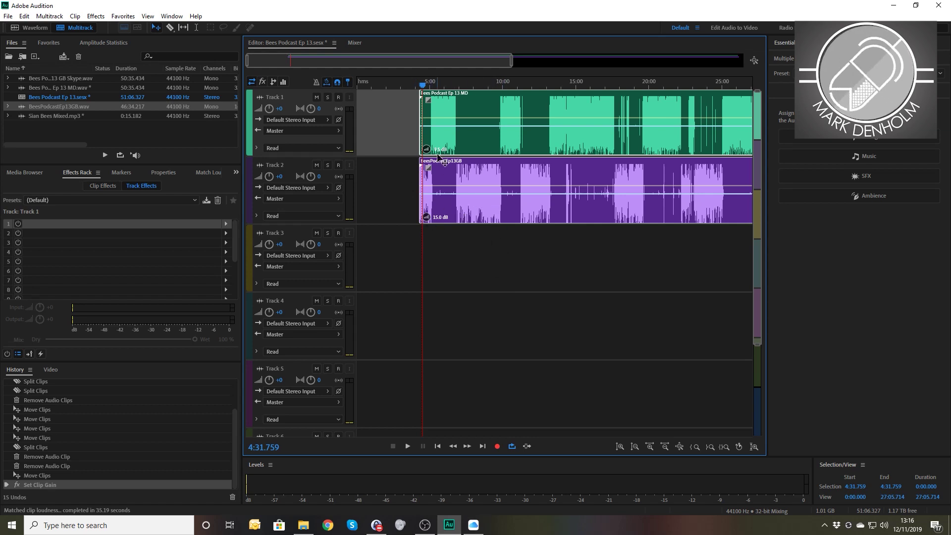
Step: Play the loudness-matched clips briefly to check the levels, and route Track 2's output to a new mono bus
key(space)
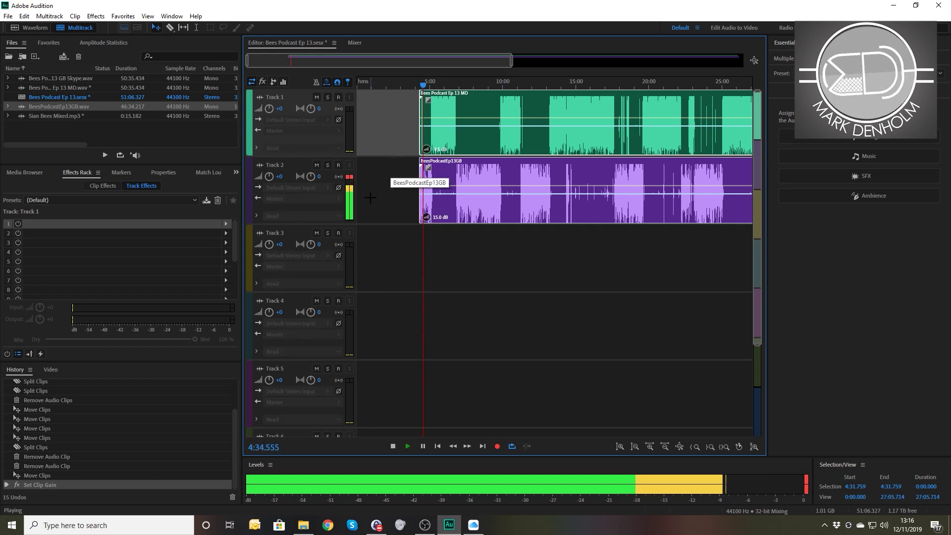
key(space)
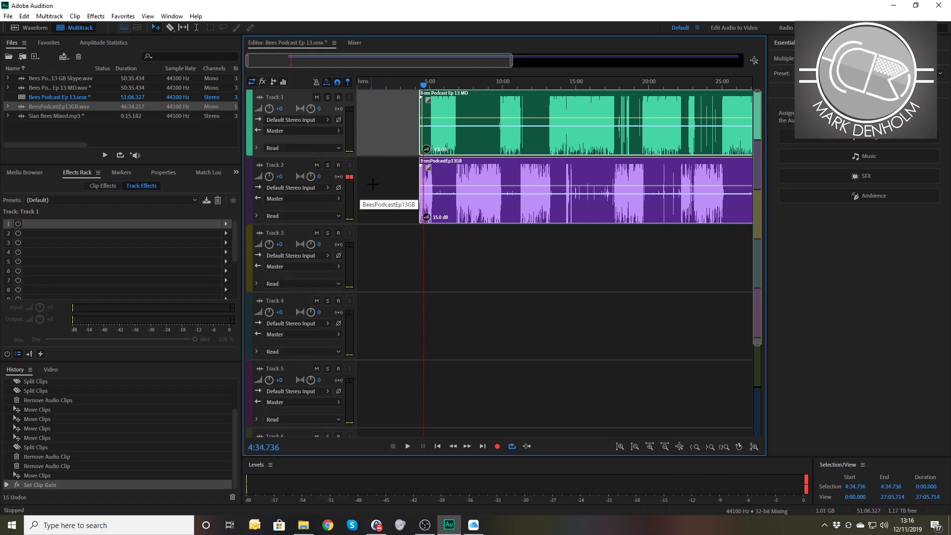
click(338, 203)
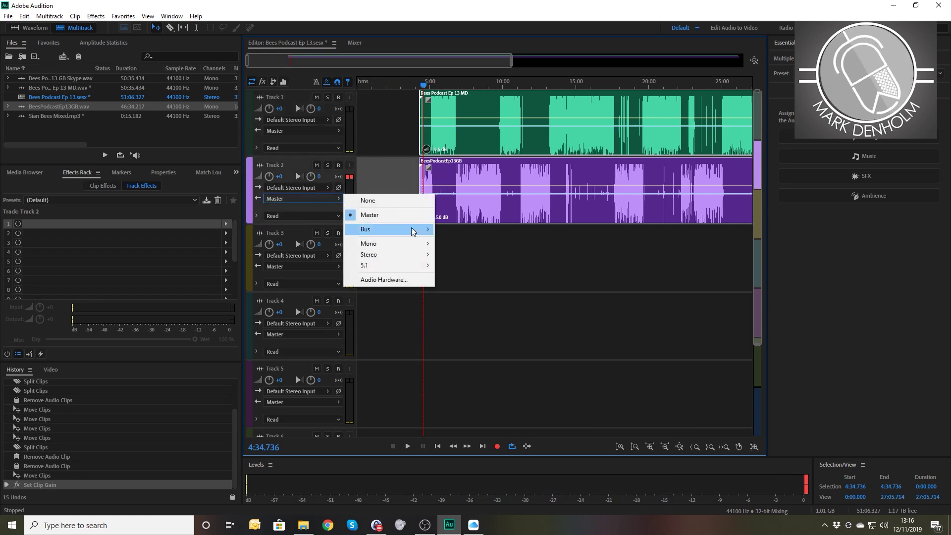
mouse_move(415, 229)
mouse_move(461, 231)
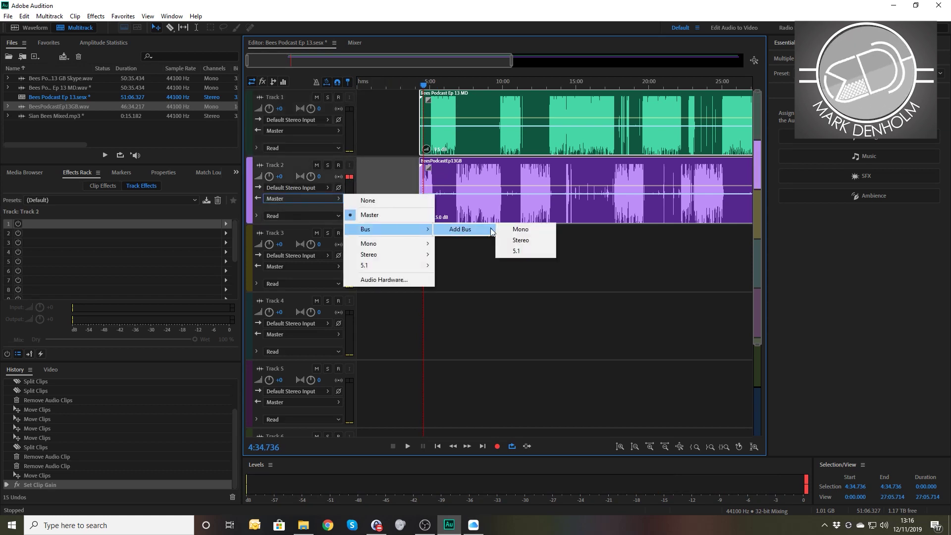
click(534, 231)
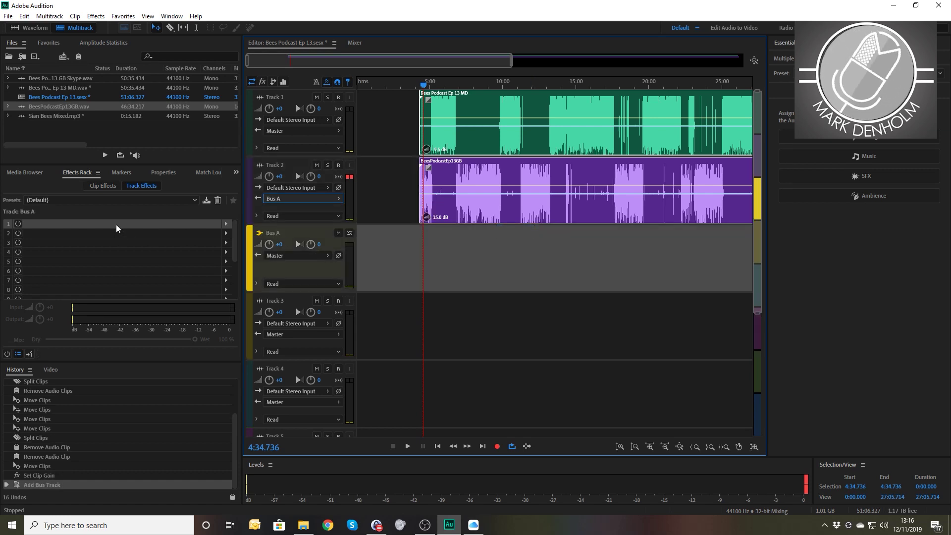
Step: Add a Hard Limiter to Bus A with maximum amplitude -1 dB and input boost 0 dB
click(116, 228)
click(226, 224)
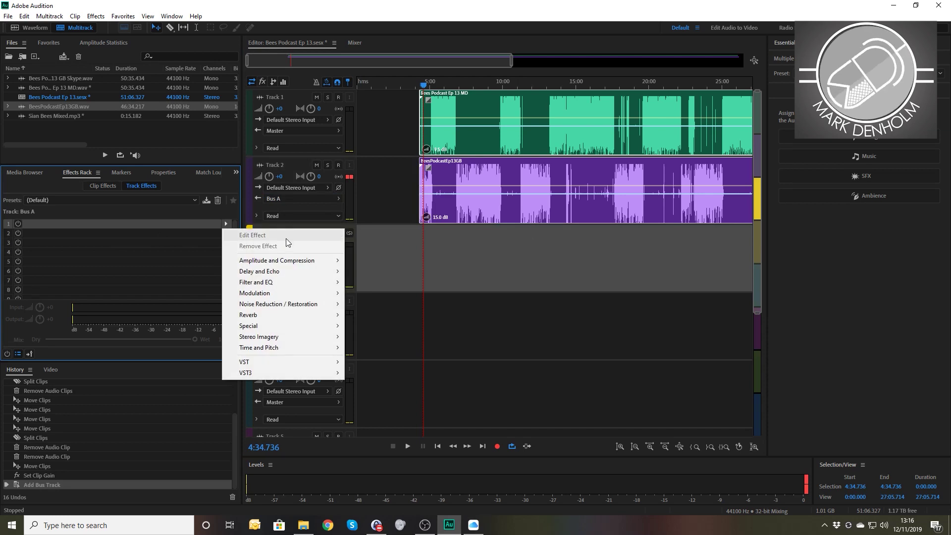
mouse_move(293, 261)
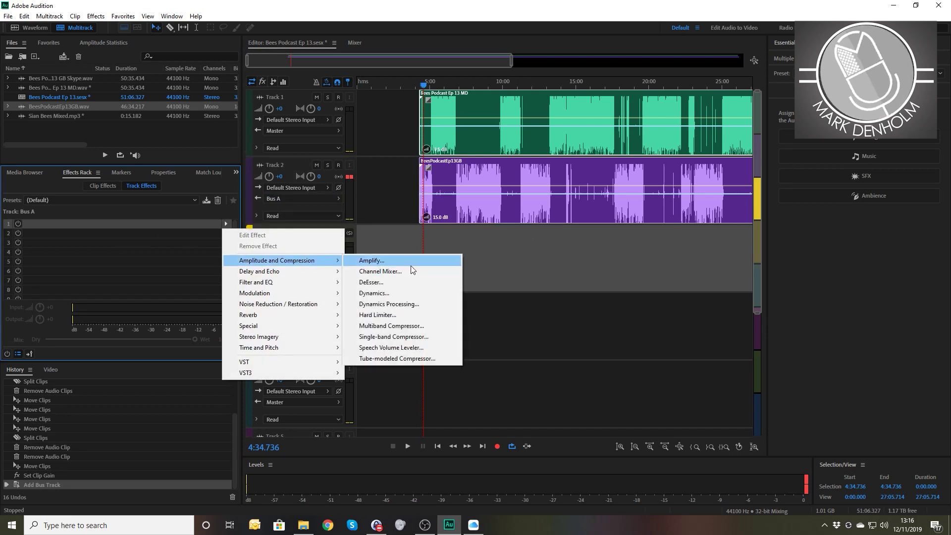
click(378, 315)
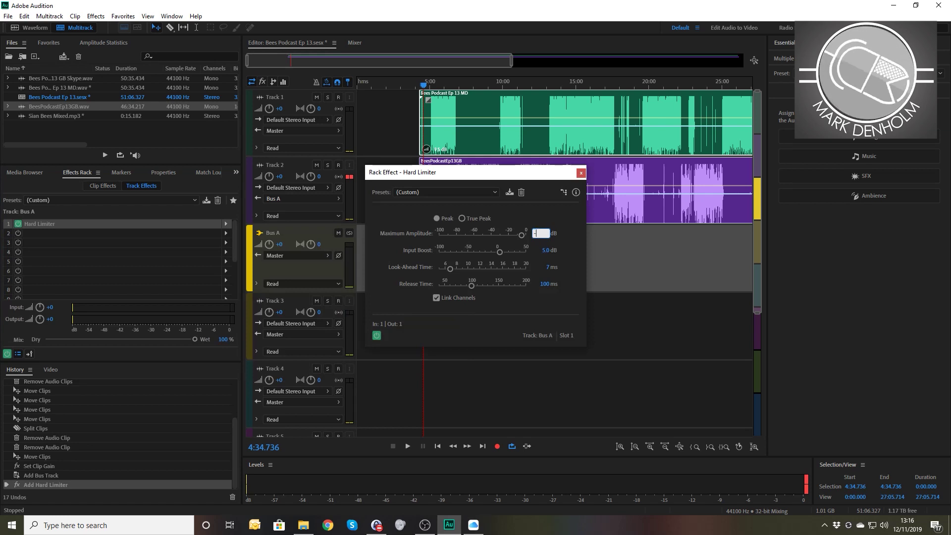
text(-1)
key(Tab)
text(0)
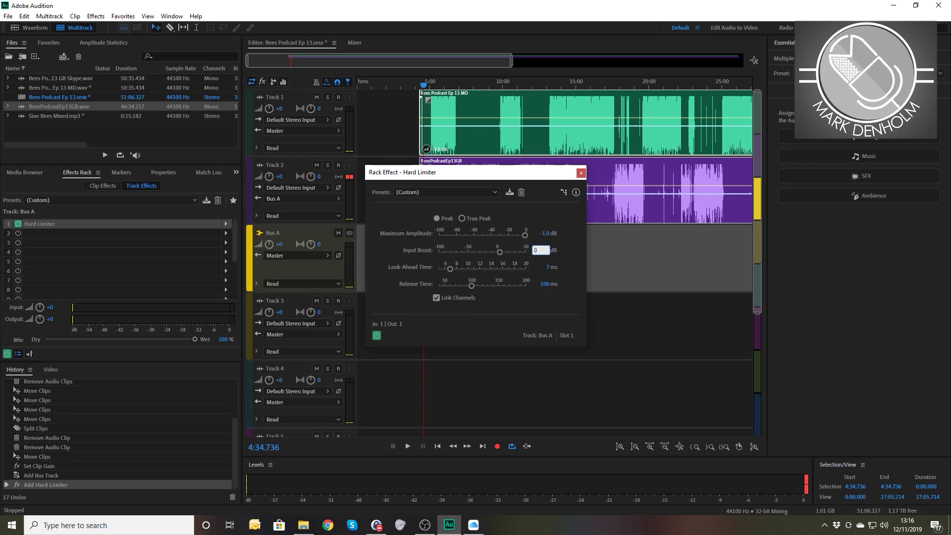
key(Tab)
click(581, 173)
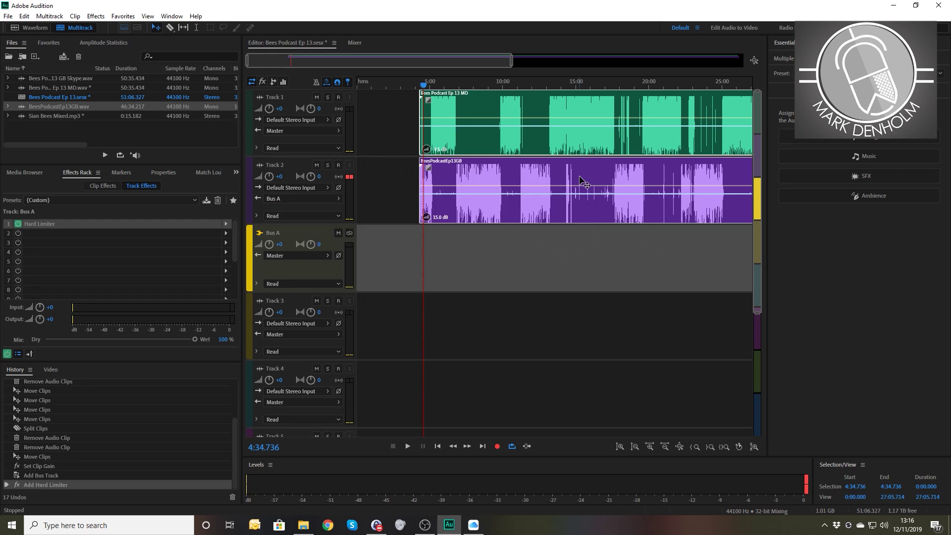
Step: Play the session from about 4:35 and from about 6:00 to check the track and bus levels
key(space)
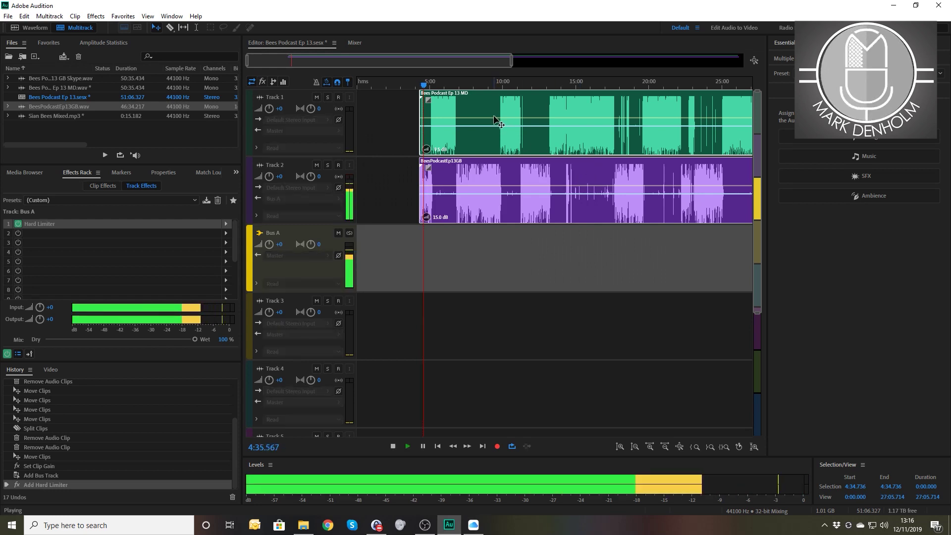
key(space)
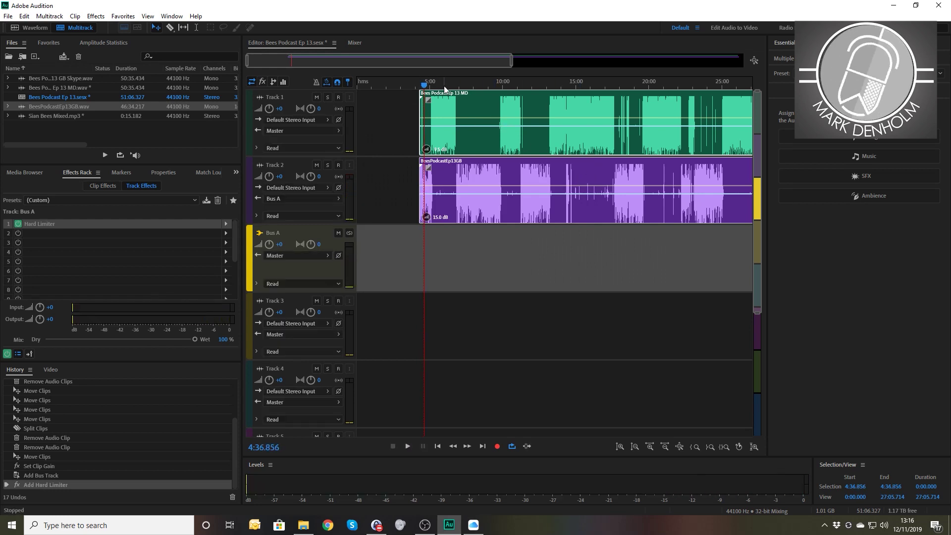
click(444, 85)
key(space)
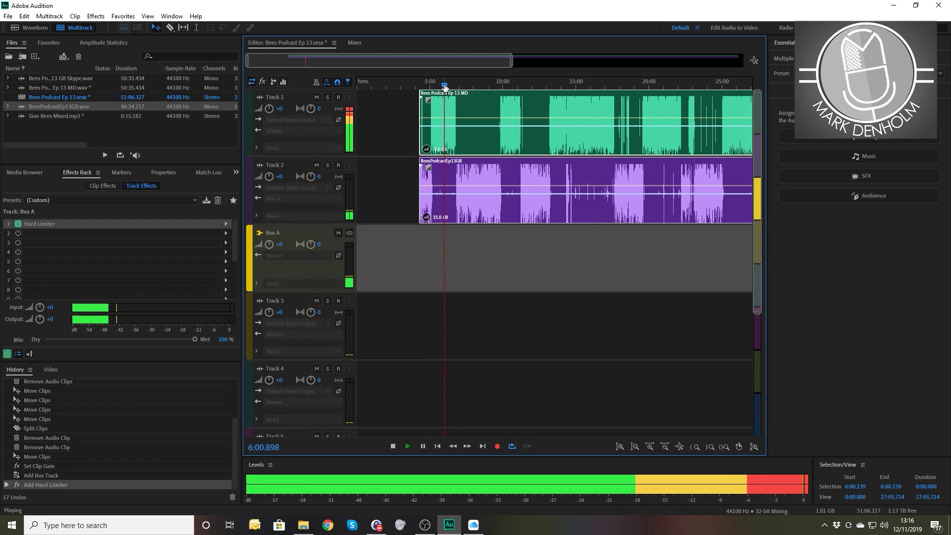
Step: Solo Track 2 and add Adaptive Noise Reduction to the track's first effect slot
click(328, 166)
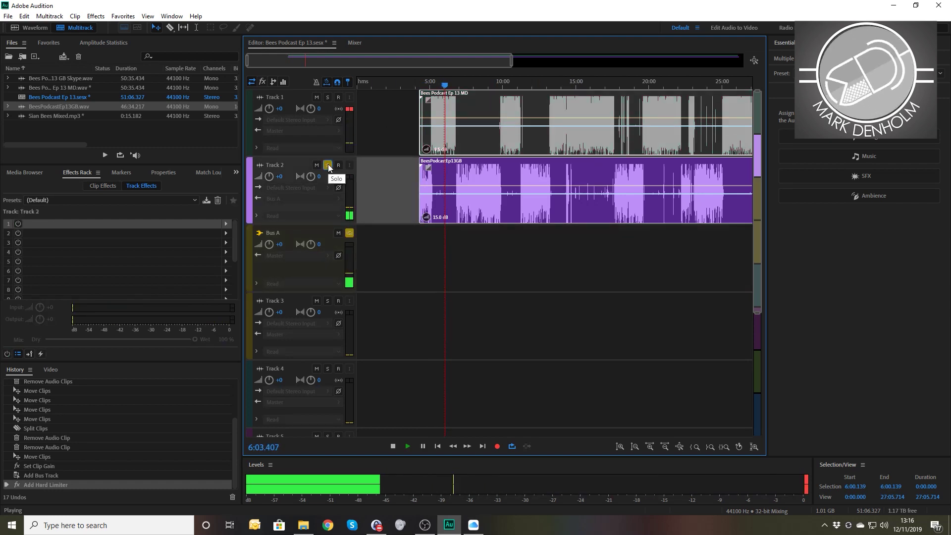
key(space)
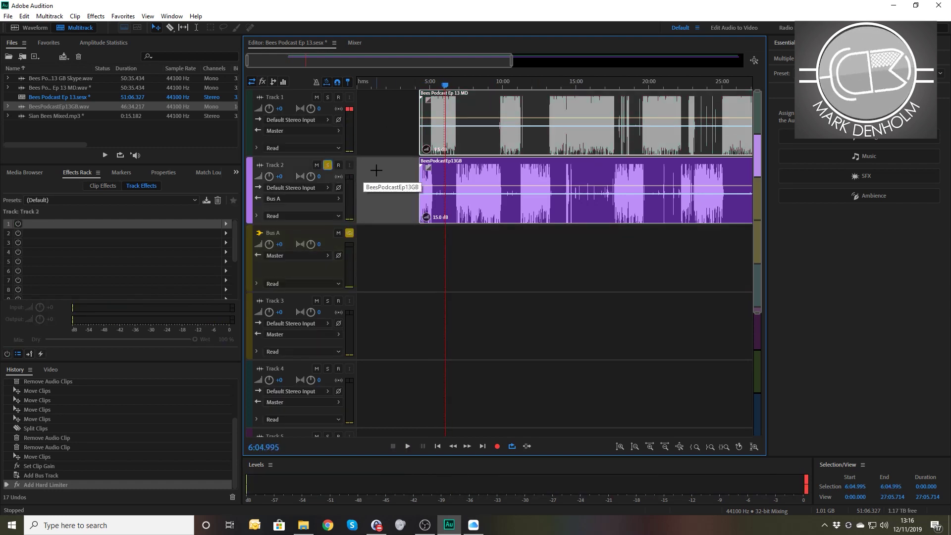
click(373, 176)
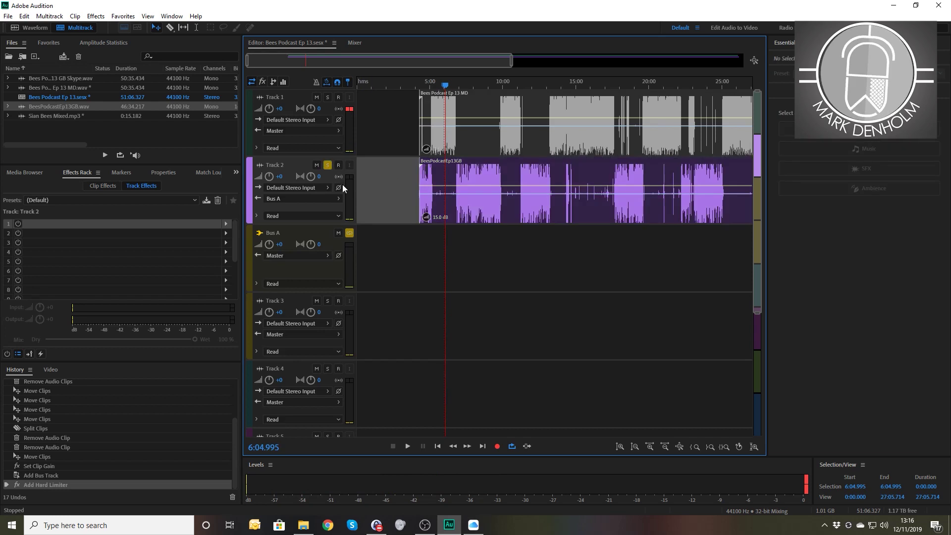
click(225, 224)
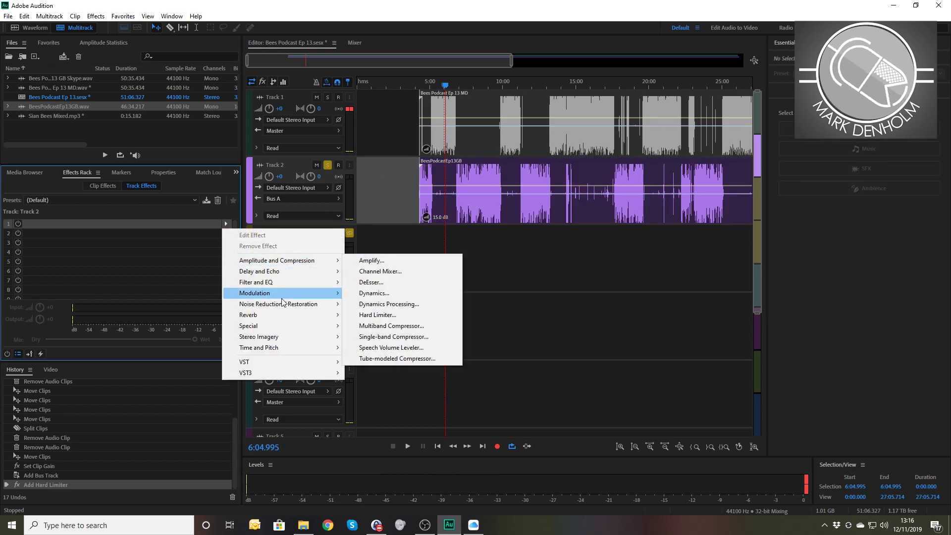
mouse_move(281, 306)
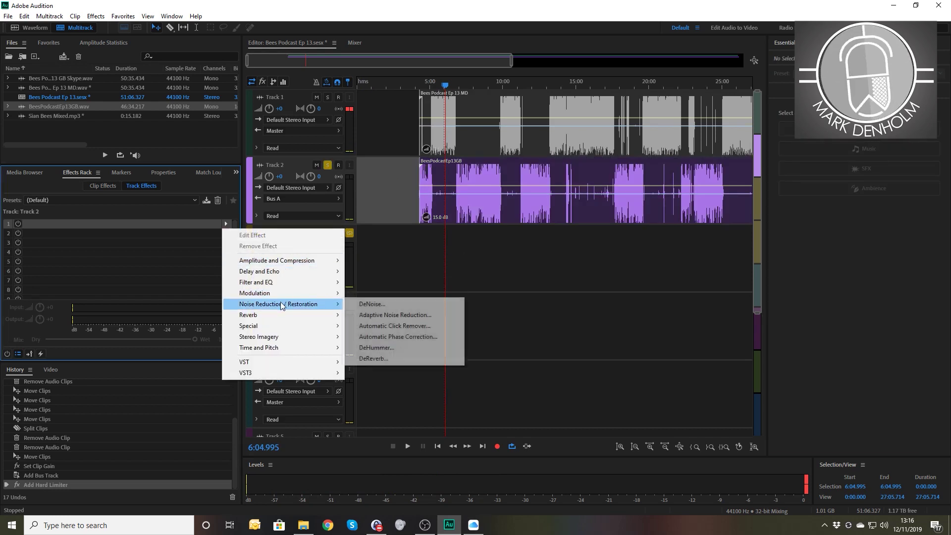
click(386, 316)
click(566, 297)
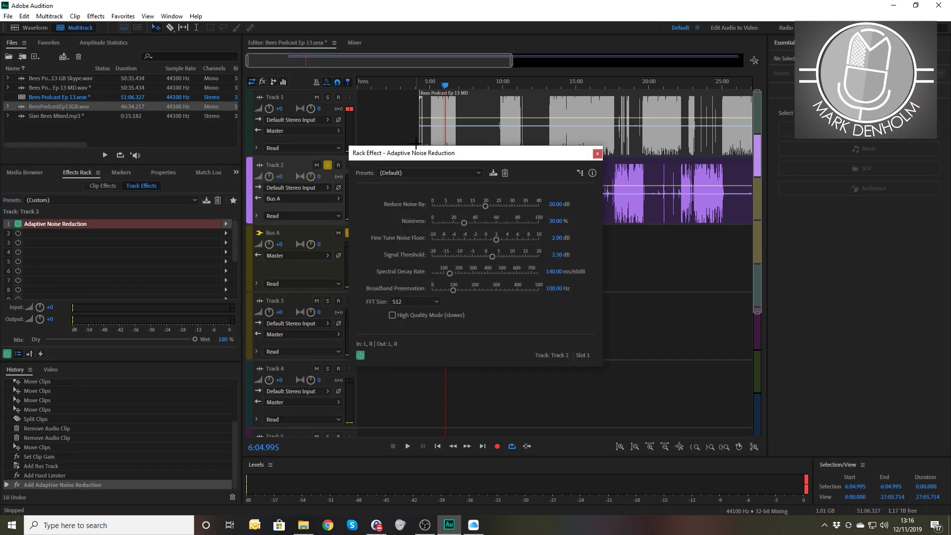
drag(435, 155, 451, 272)
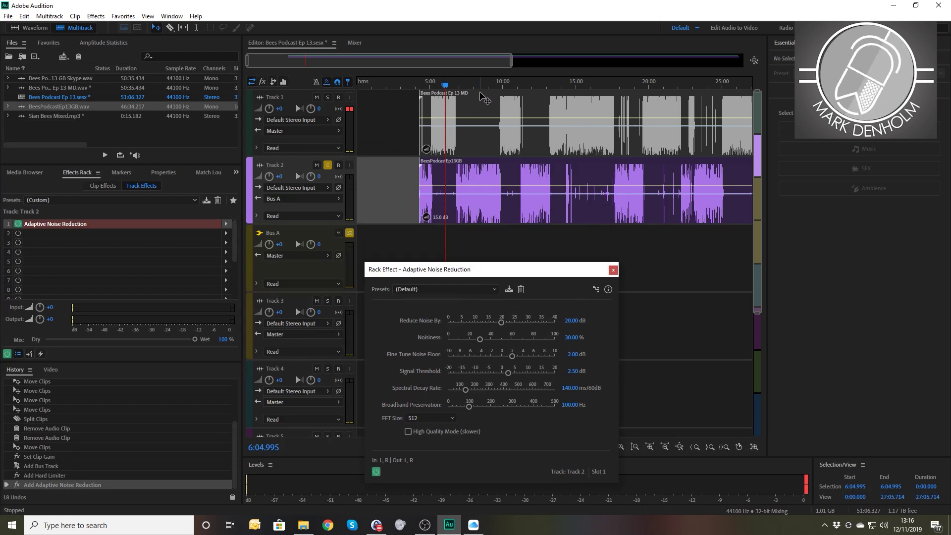
Step: Play Track 2 from about 7:23 and set the Adaptive Noise Reduction's Reduce Noise By to 10 dB
click(465, 83)
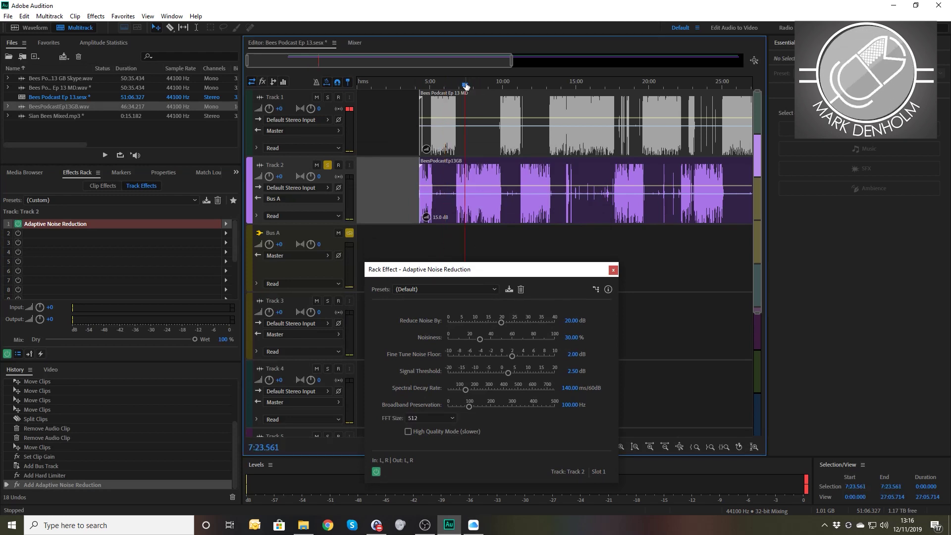
key(space)
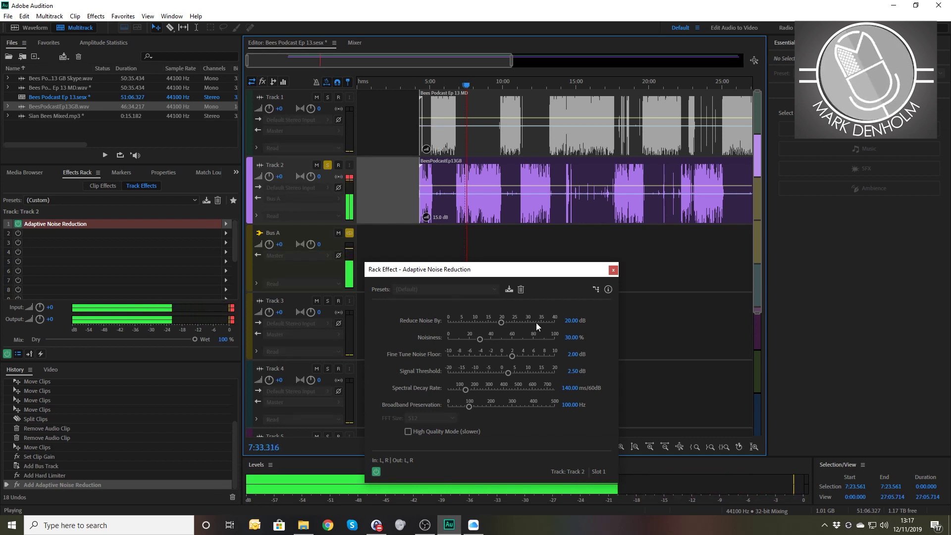
click(571, 320)
text(10)
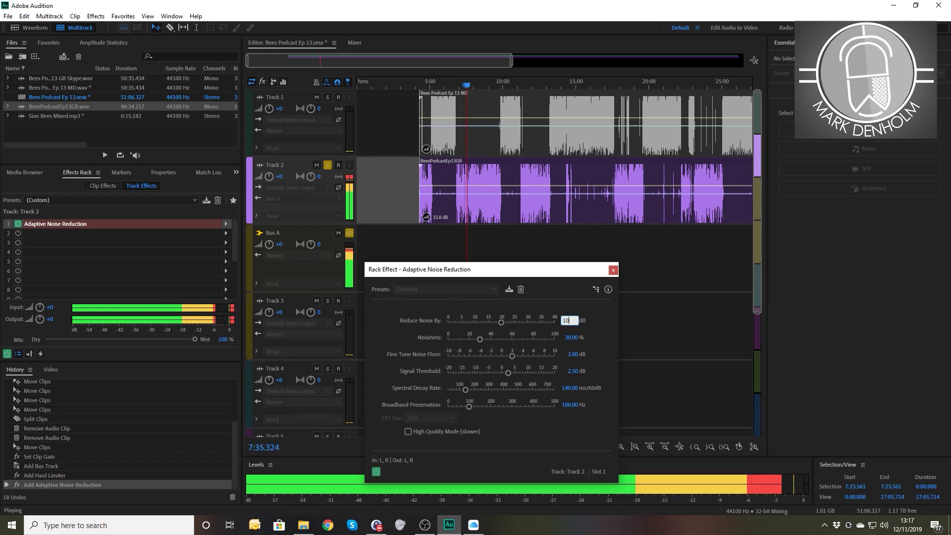
key(Return)
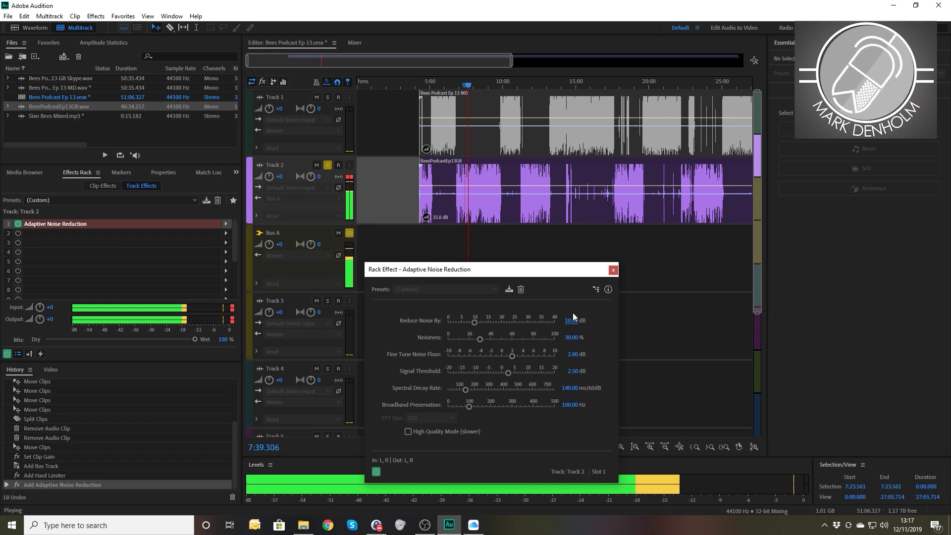
key(space)
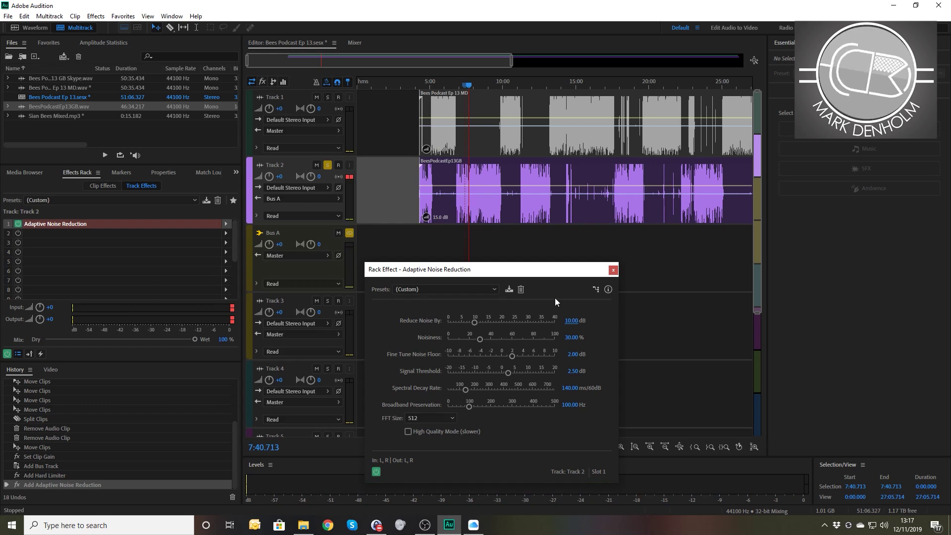
click(613, 271)
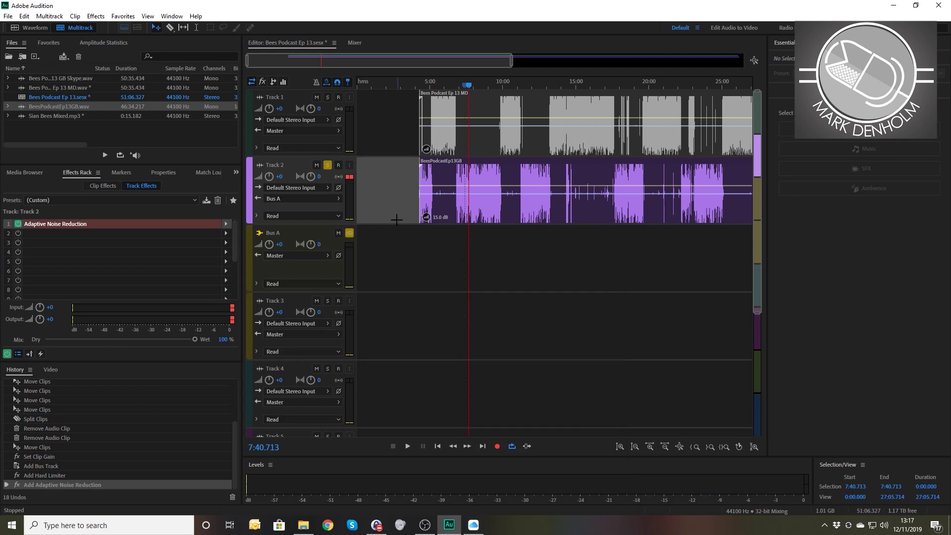
Step: Unsolo Track 2, play the session from about 10:00 and mute Track 2 to hear Track 1 alone
click(327, 165)
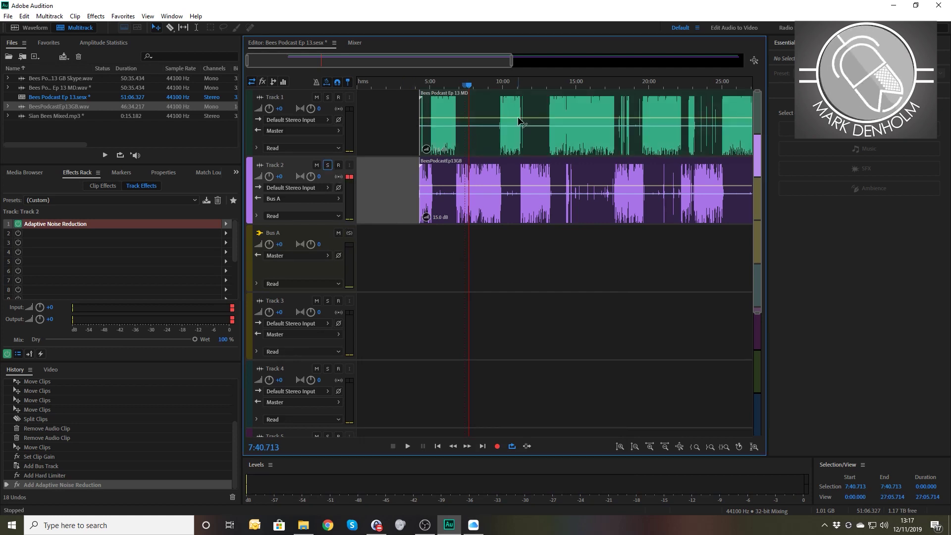
click(503, 82)
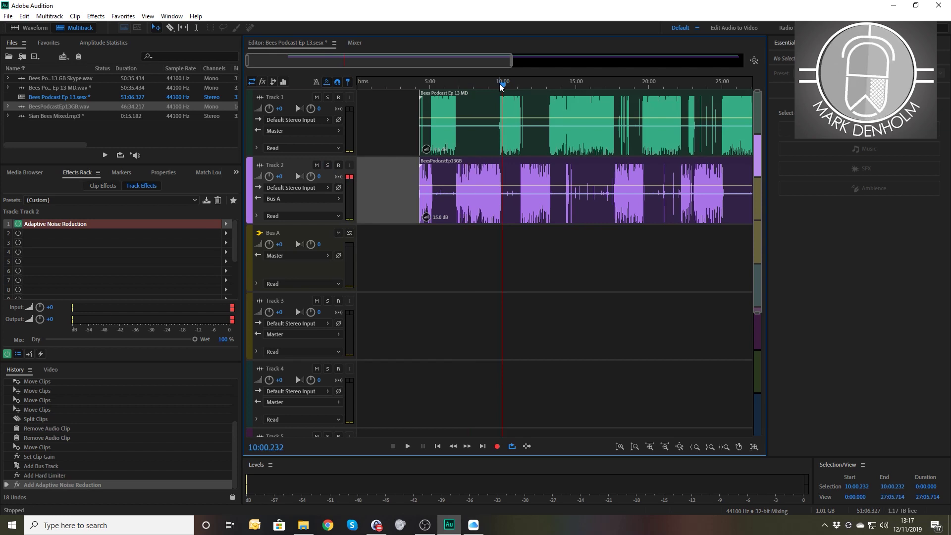
key(space)
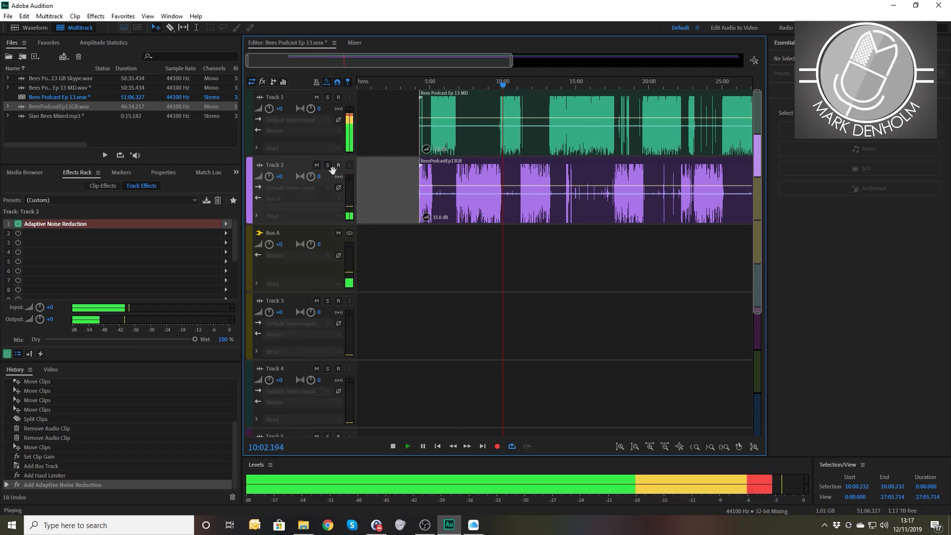
click(316, 166)
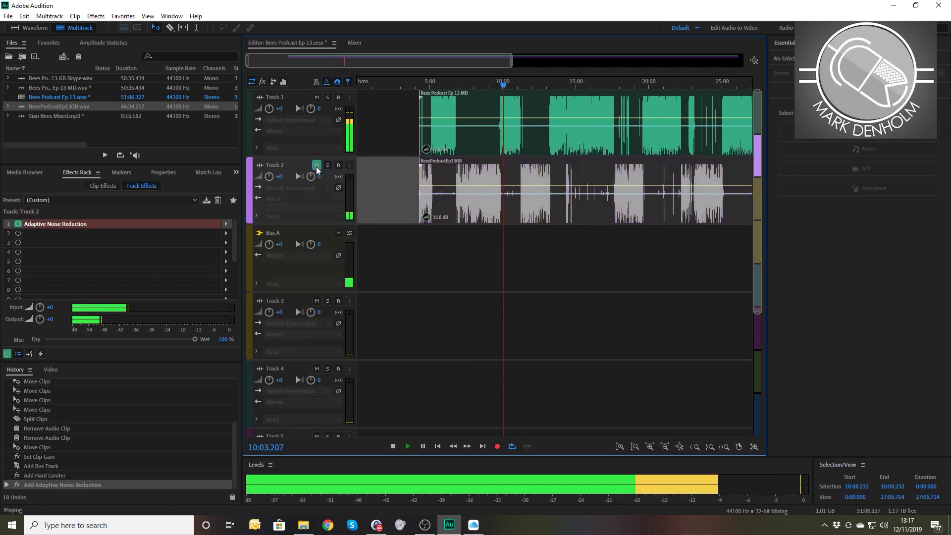
Step: Add a Parametric Equalizer with the Mark preset to Track 1's first effect slot and play the track to hear it
click(285, 95)
key(space)
click(226, 225)
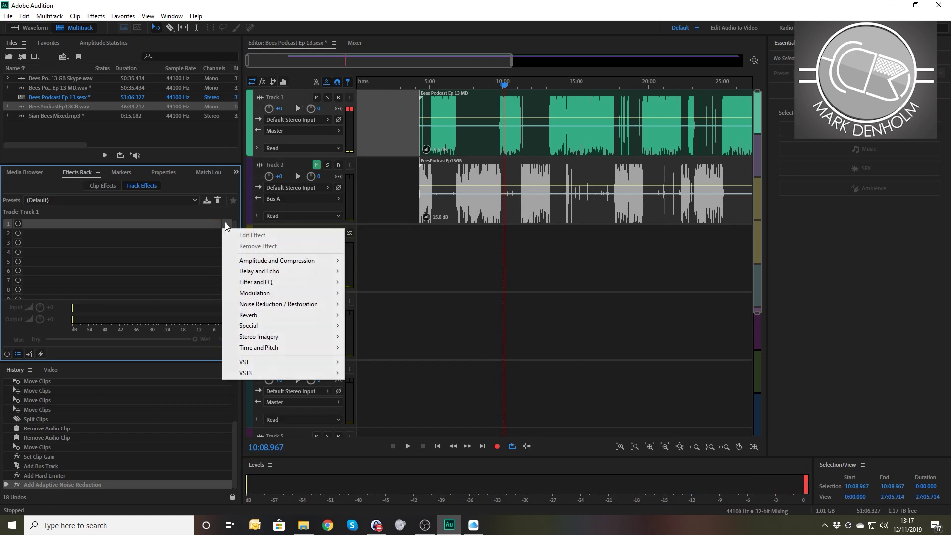
mouse_move(290, 262)
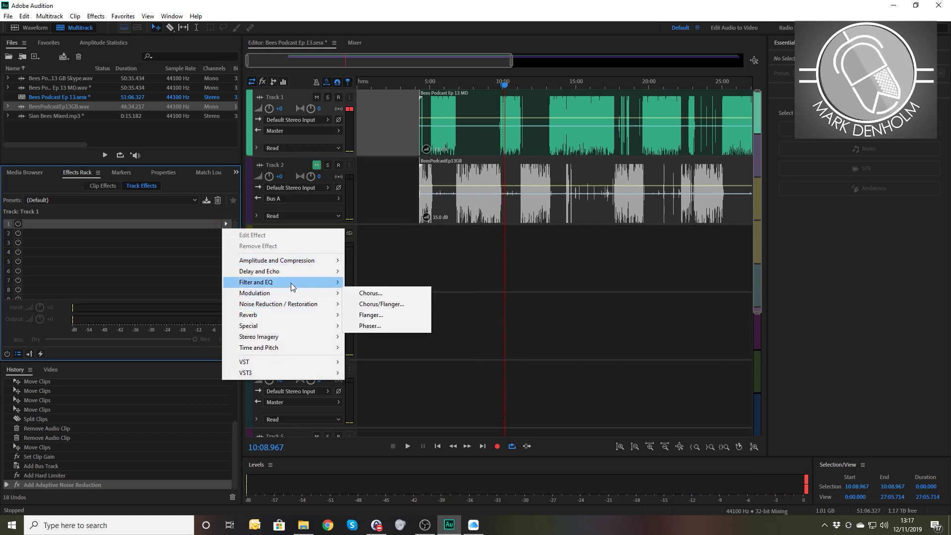
mouse_move(290, 284)
click(387, 336)
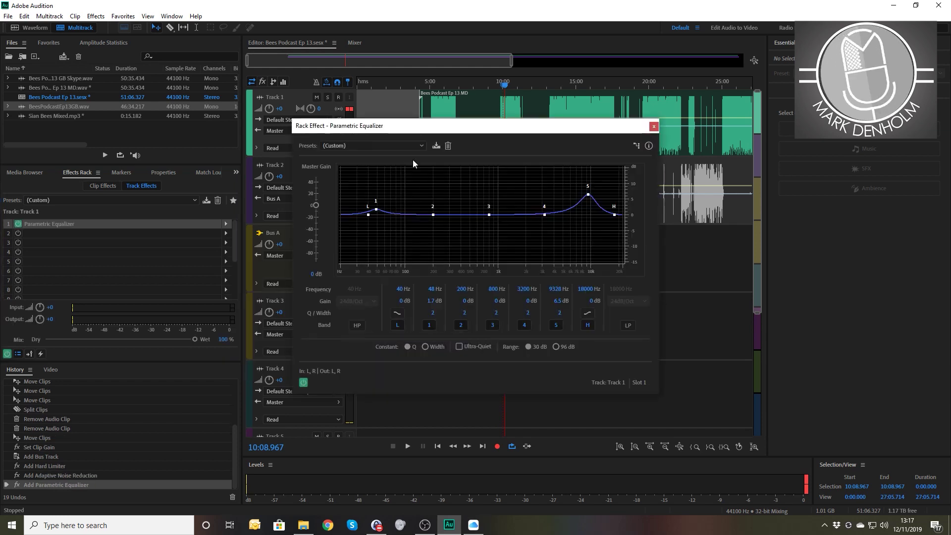
click(391, 146)
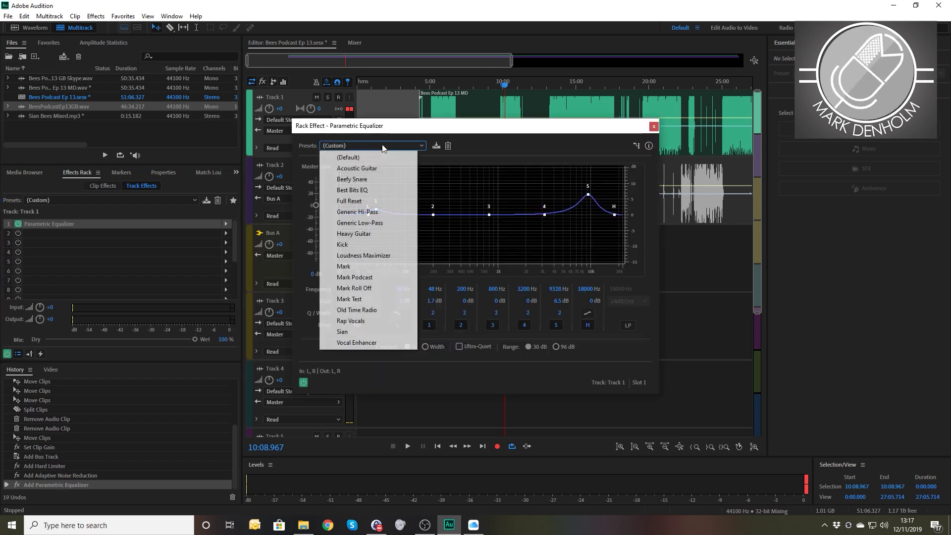
click(357, 267)
key(space)
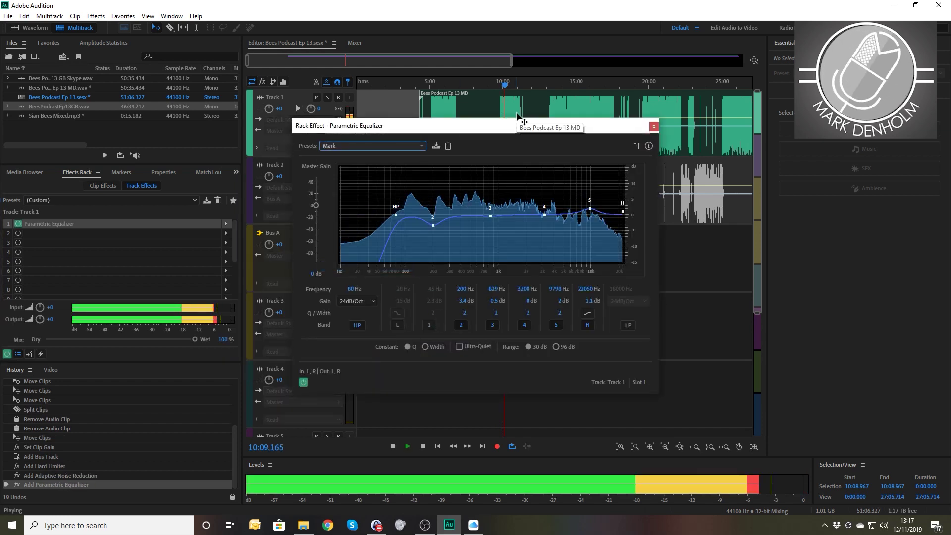
click(655, 126)
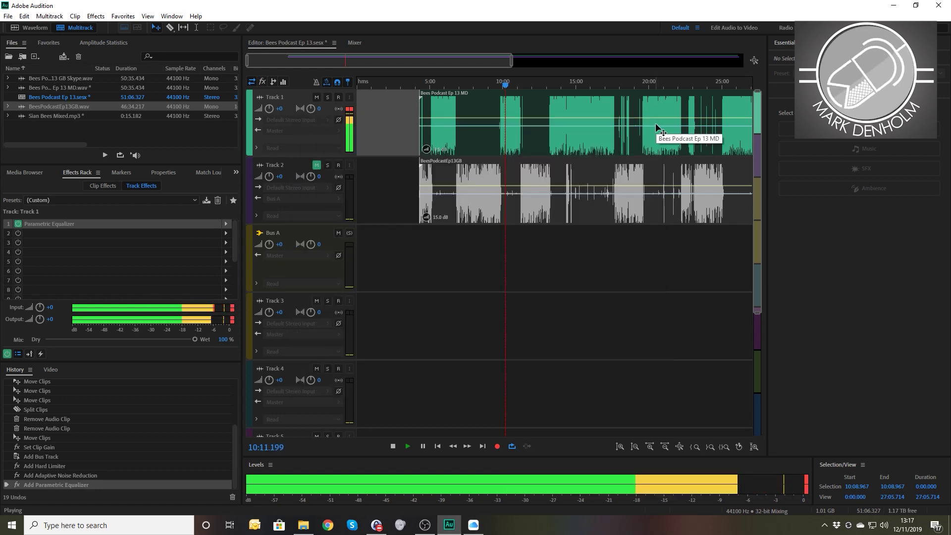
Step: Stop playback, solo and unmute Track 2, and play it from about 7:37
click(316, 165)
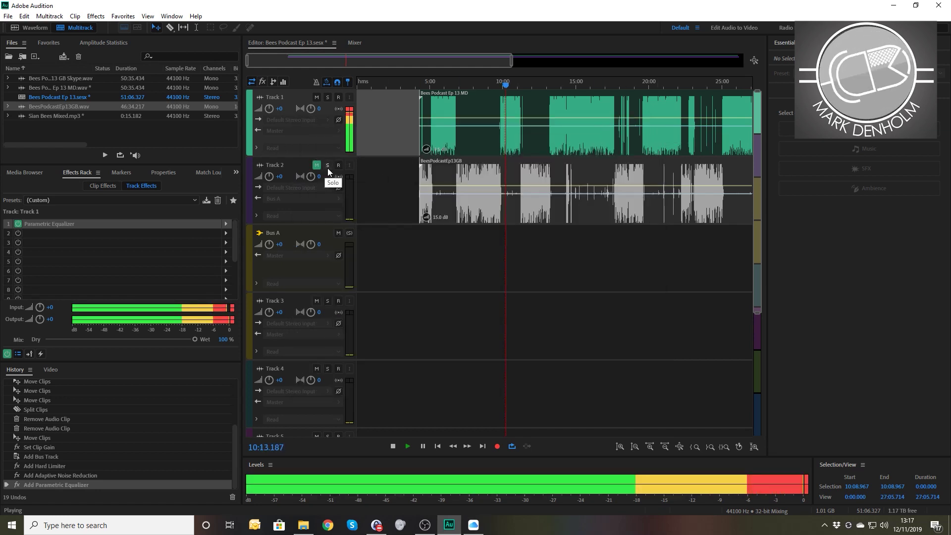
key(space)
click(327, 165)
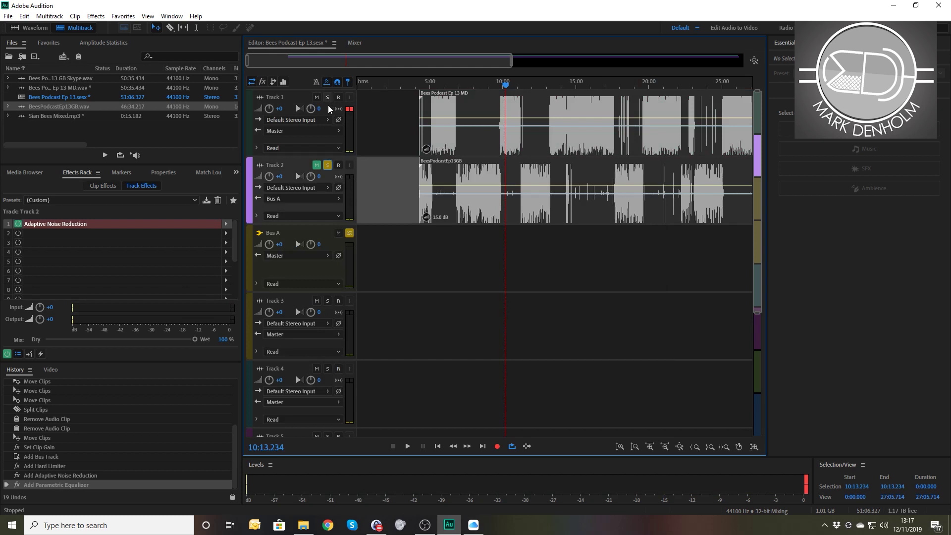
click(317, 167)
click(468, 86)
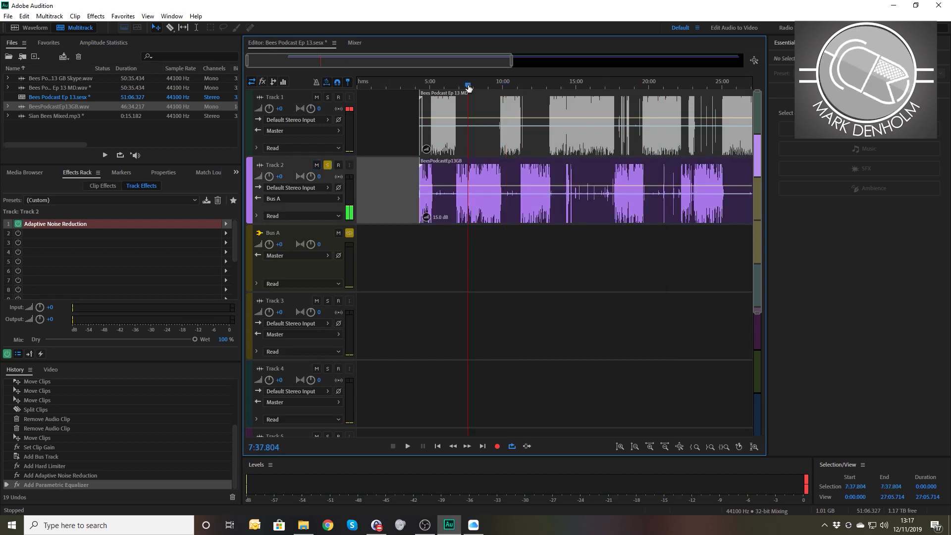
key(space)
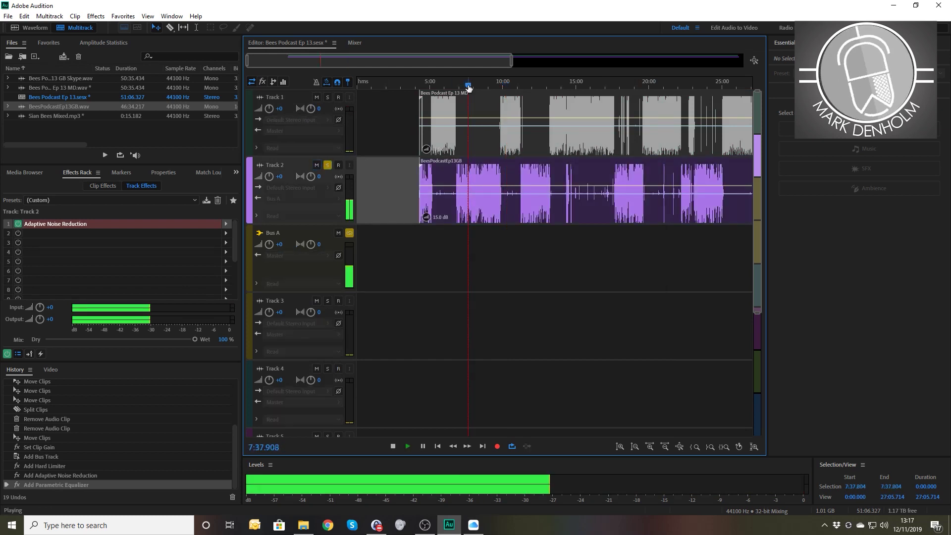
Step: Add a Parametric Equalizer to Track 2's second effect slot and raise its high shelf to about 7.7 dB near 17674 Hz
click(226, 238)
click(226, 234)
mouse_move(297, 270)
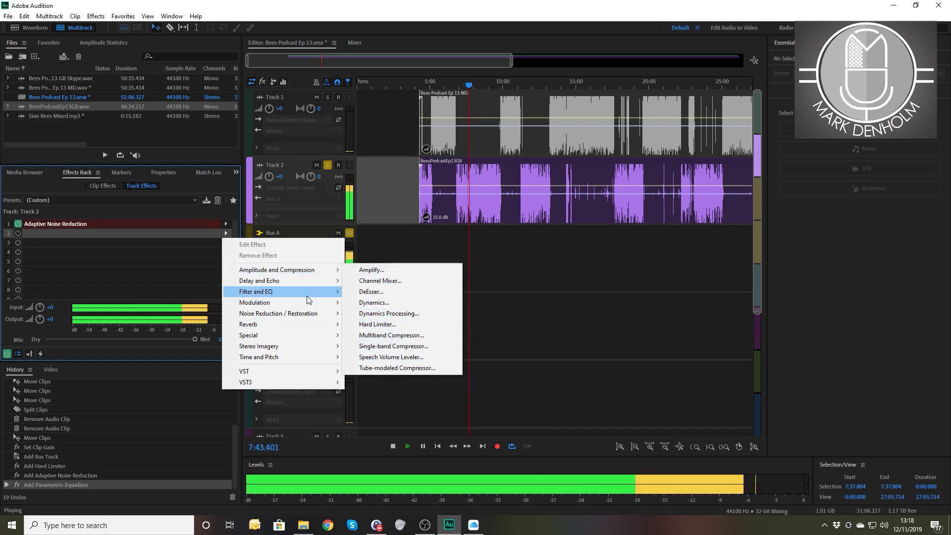
mouse_move(308, 299)
click(379, 346)
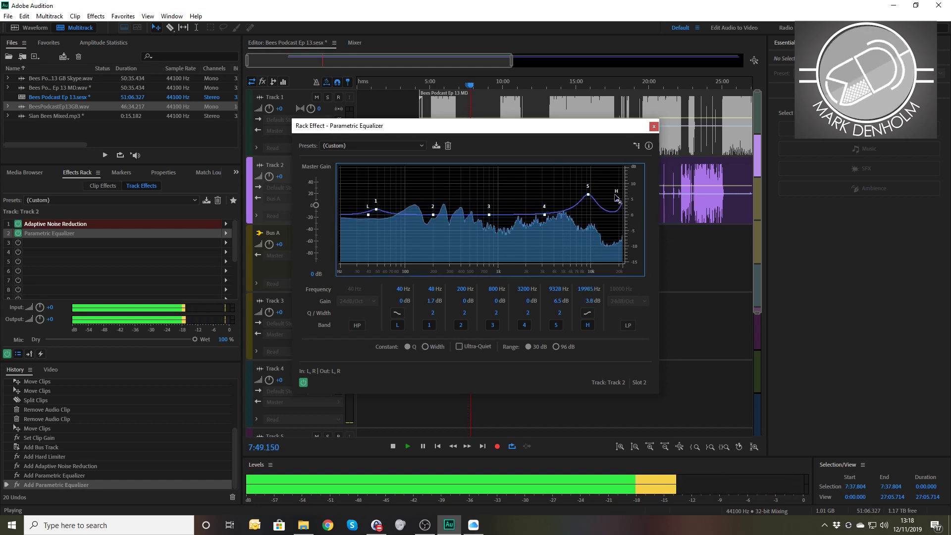
drag(615, 214, 614, 191)
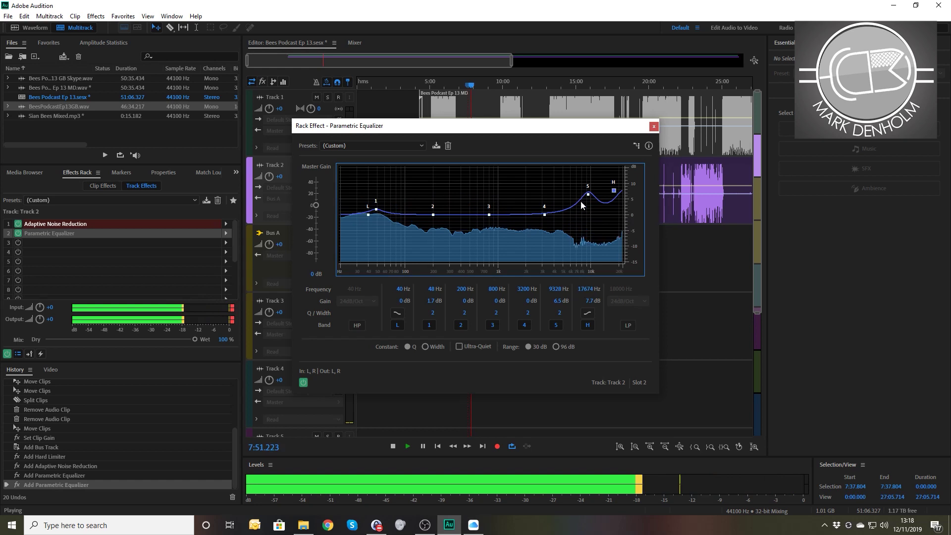
key(space)
Step: Enable the equalizer's high-pass filter on Track 2 at 80 Hz and play the track to check the sound
click(357, 324)
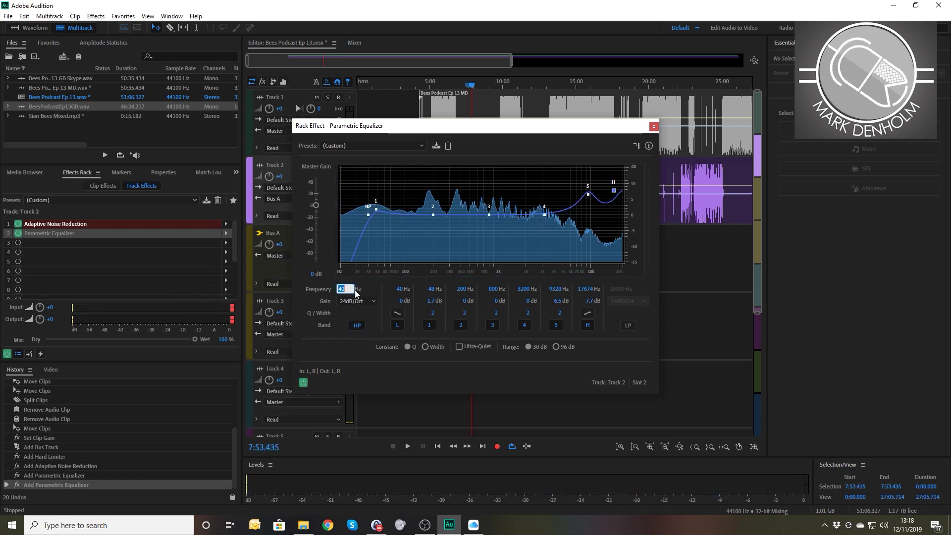
text(80)
key(Return)
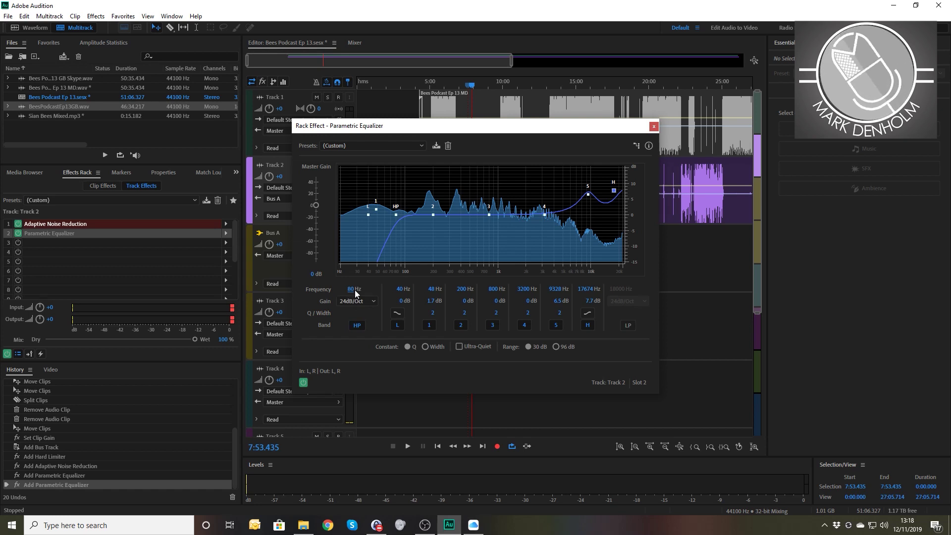
key(space)
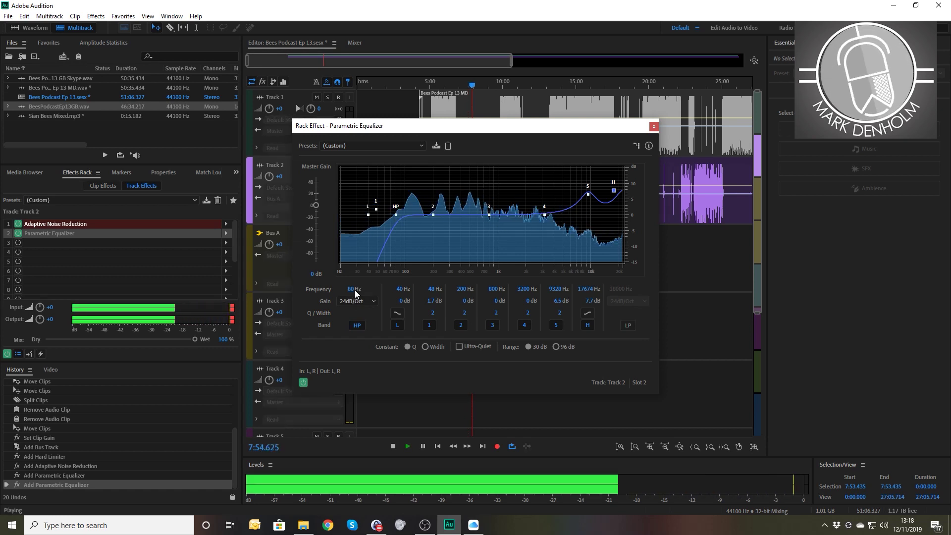
click(654, 126)
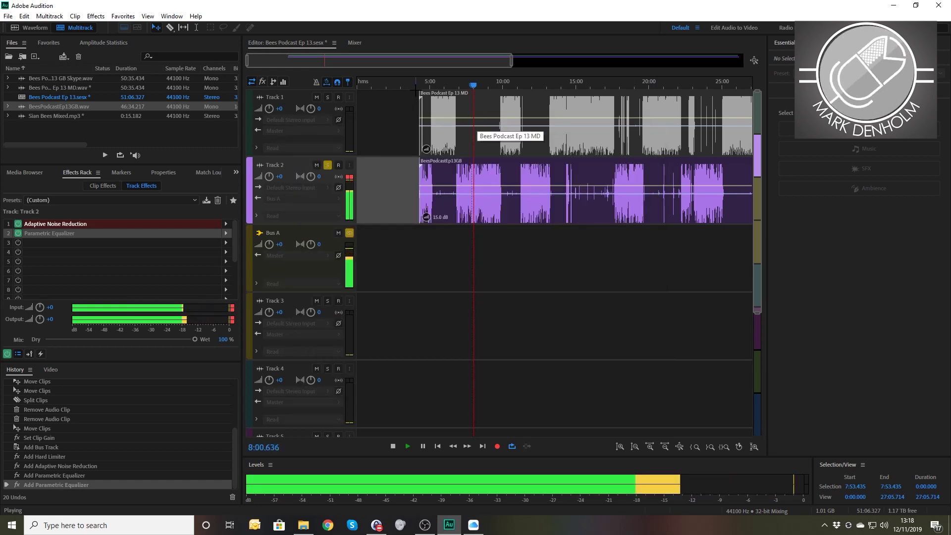
key(space)
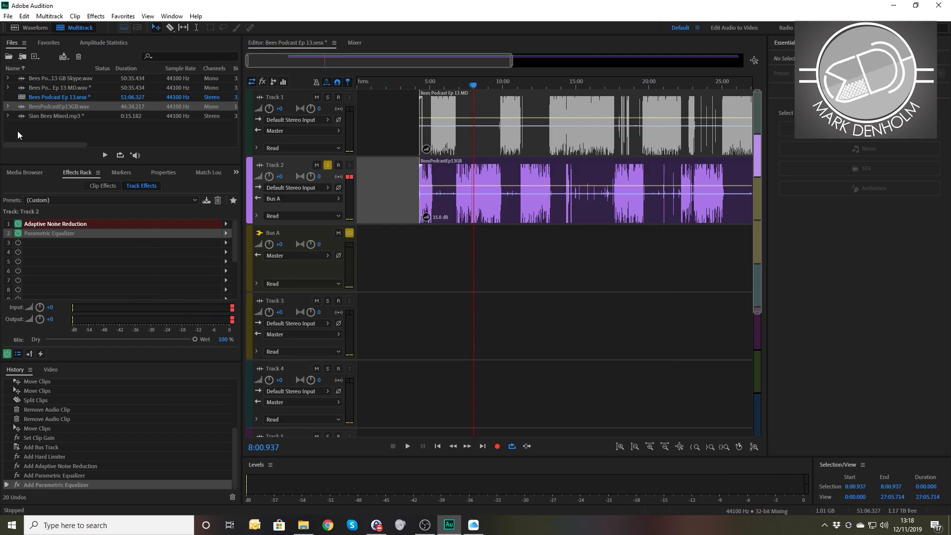
Step: Add Sian Bees Mixed.mp3 to the start of Track 3, return the playhead to 0:00, and unsolo Track 2
drag(43, 115, 347, 321)
key(equal)
key(equal)
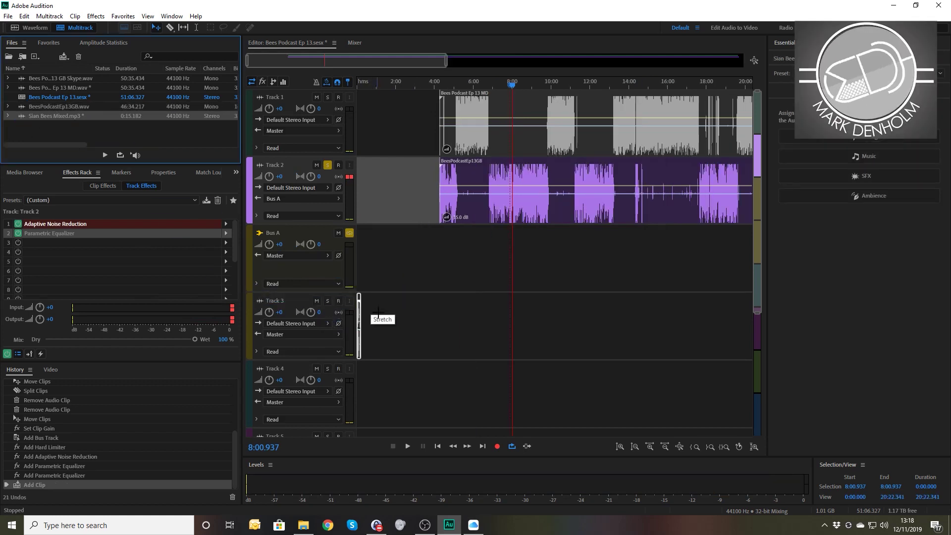
key(equal)
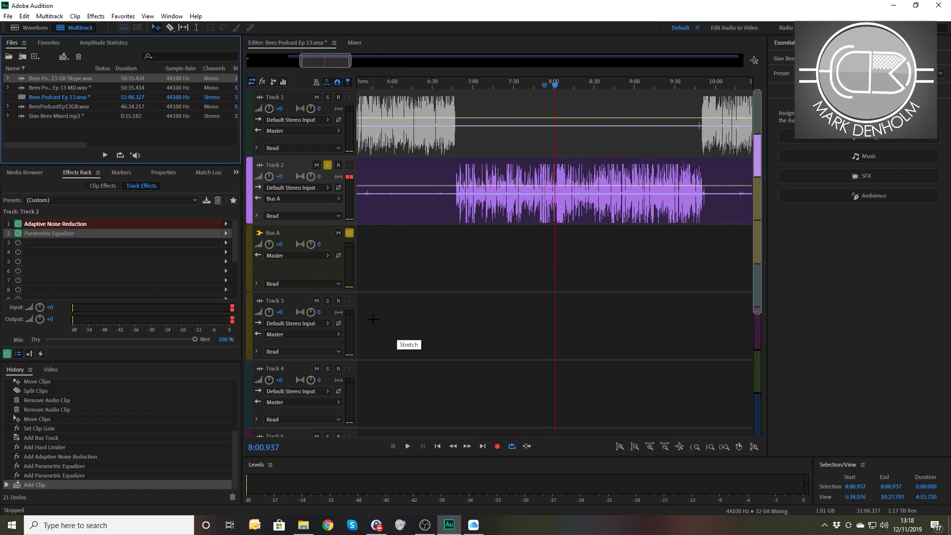
key(Home)
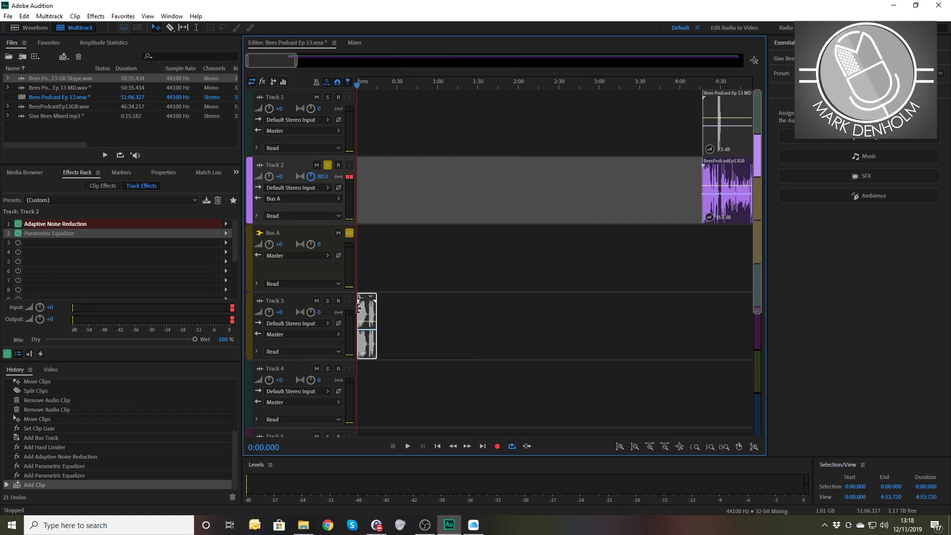
click(327, 166)
Step: Match the Track 3 clip's loudness to ITU-R BS.1770-3 at -16 LUFS with 0.1 LU tolerance
right_click(363, 319)
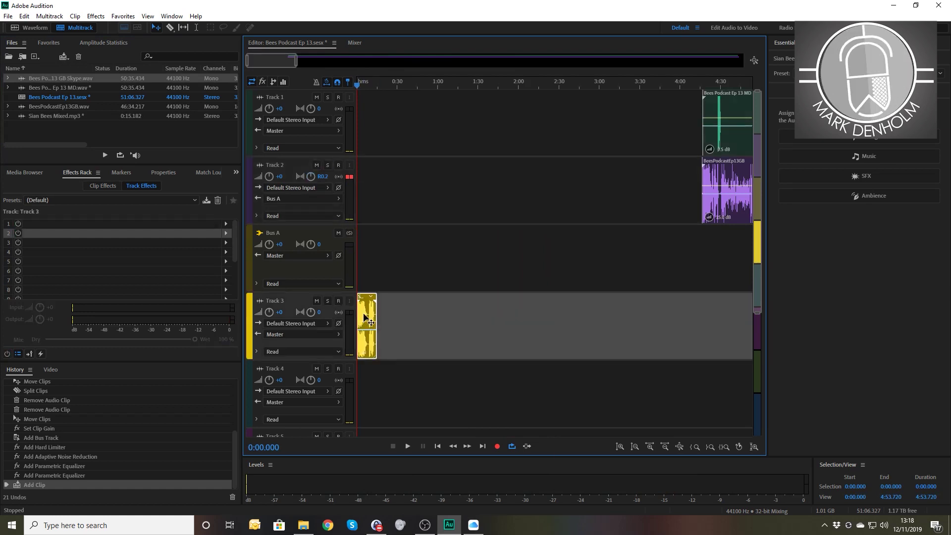
click(427, 263)
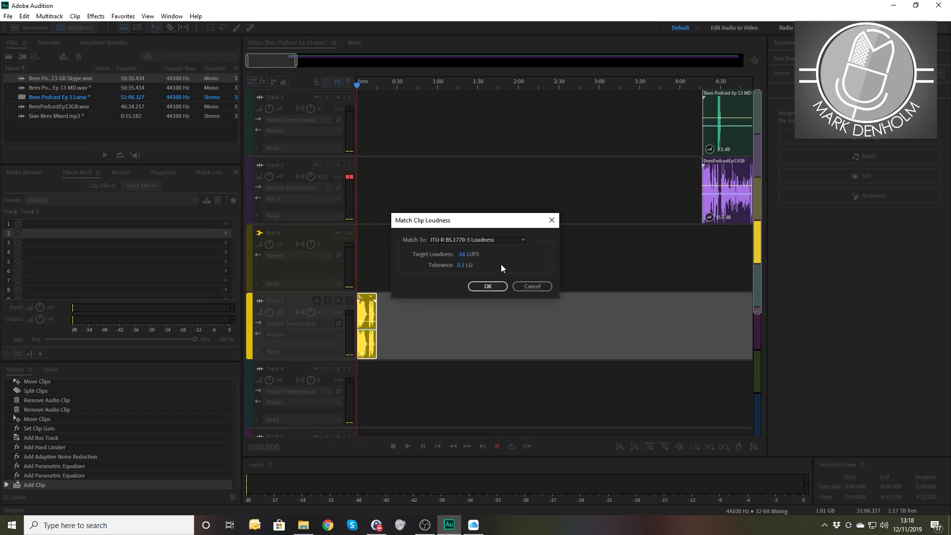
click(488, 287)
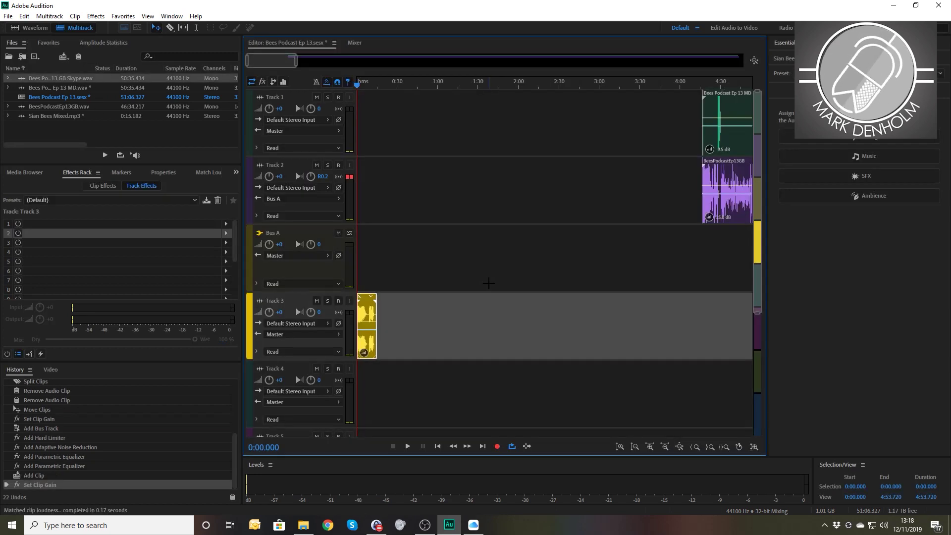
Step: Split the Track 3 clip at about 0:09.038, move its second part down to Track 4, and mute that track
scroll(489, 284, up, 7)
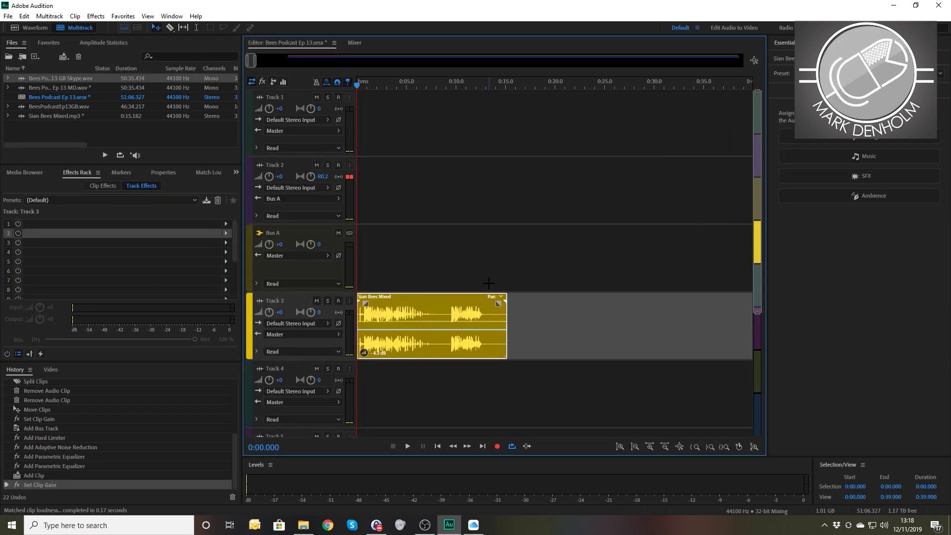
drag(417, 85, 442, 86)
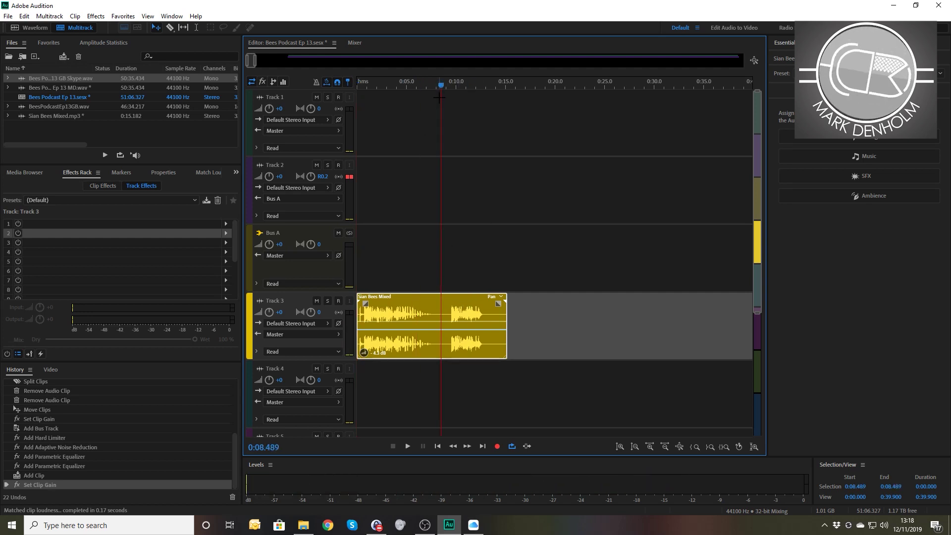
drag(441, 85, 447, 87)
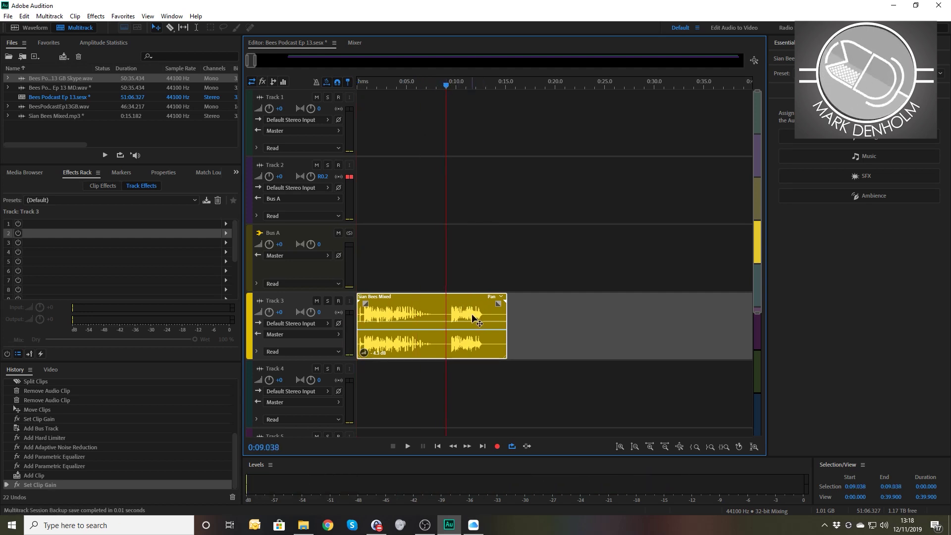
key(ctrl+k)
drag(472, 315, 472, 381)
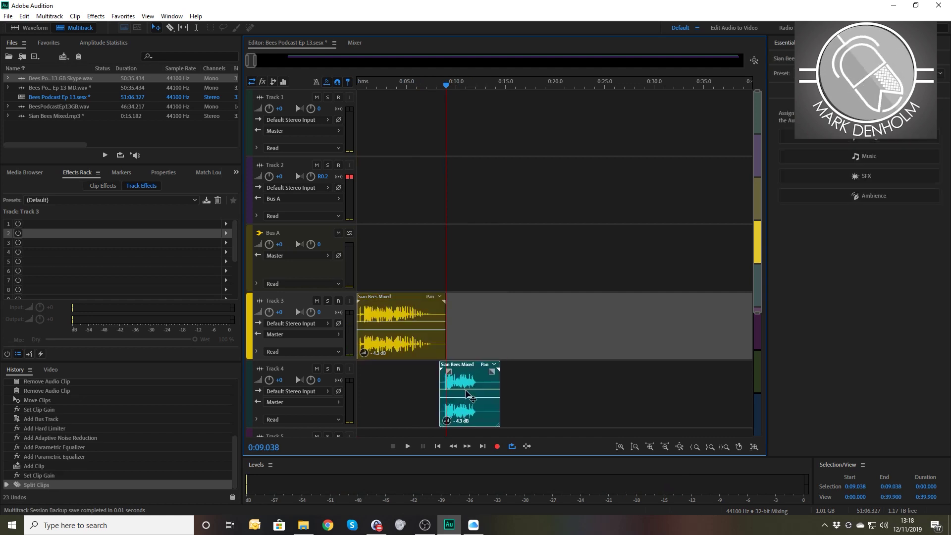
click(318, 370)
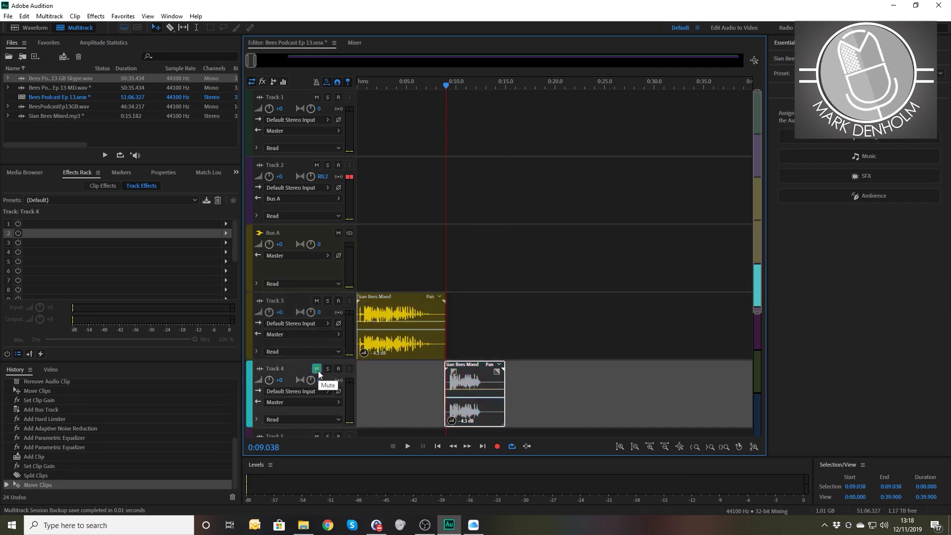
Step: Select both voice clips on Tracks 1 and 2 and move them to the session start, with the playhead at 0:00
scroll(327, 376, down, 9)
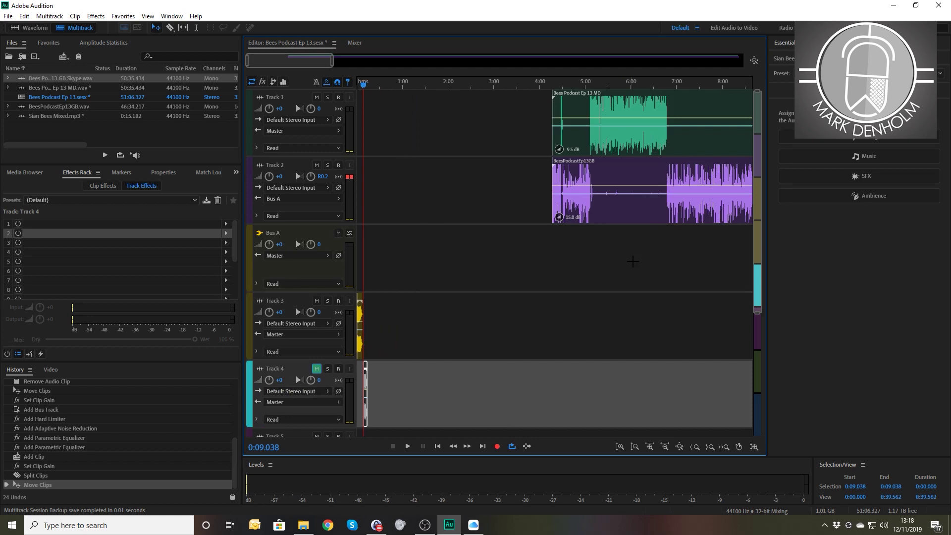
drag(641, 274, 527, 139)
drag(608, 112, 426, 111)
drag(365, 85, 322, 83)
Step: Move both voice clips to start at about 0:06, overlapping the end of the intro, and play from the beginning
scroll(574, 182, up, 7)
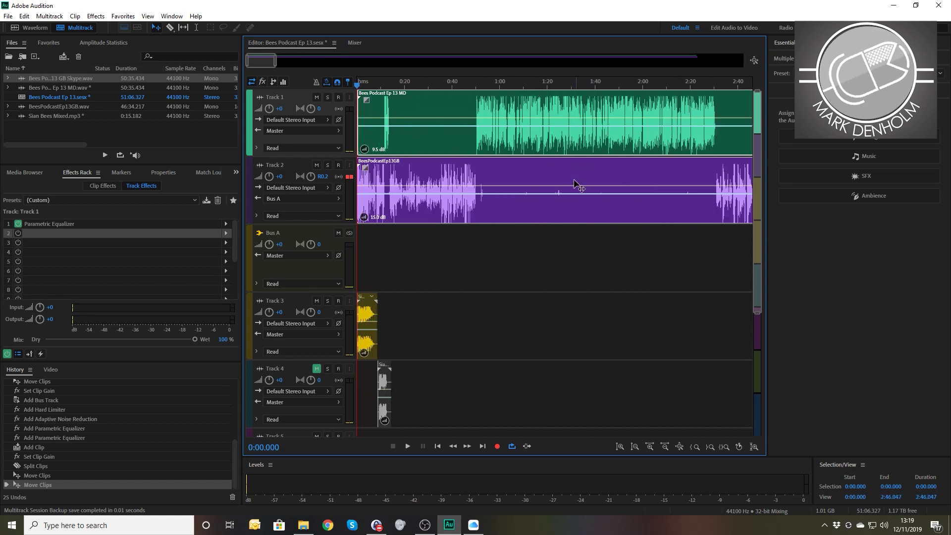
drag(527, 264, 470, 151)
key(space)
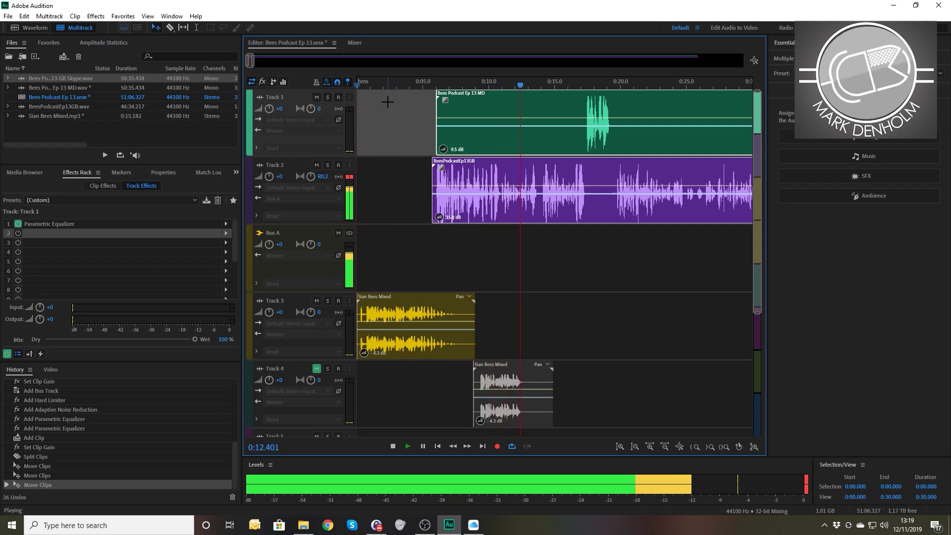
key(space)
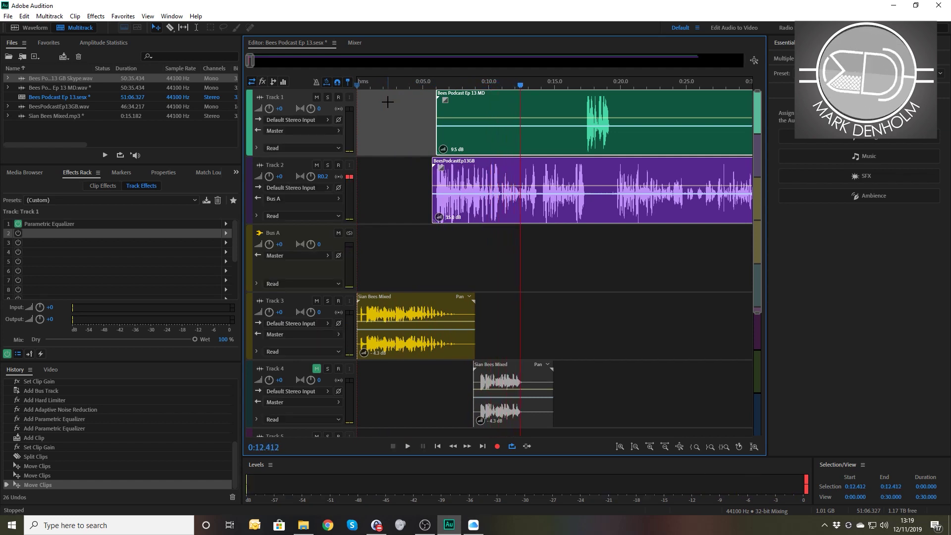
Step: Close the iCloud window and play the speaker change on Tracks 1 and 2 from about 0:16.5 to examine the pause
click(274, 166)
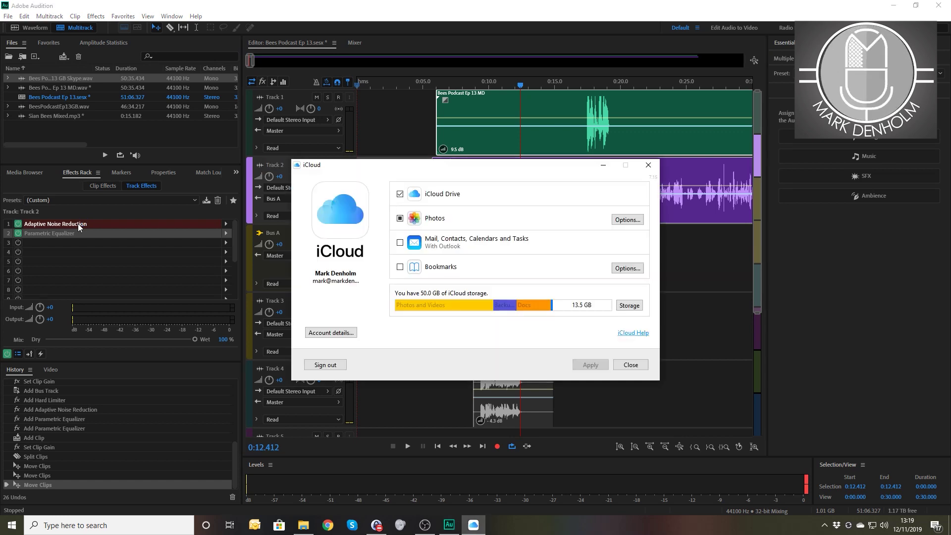
click(648, 166)
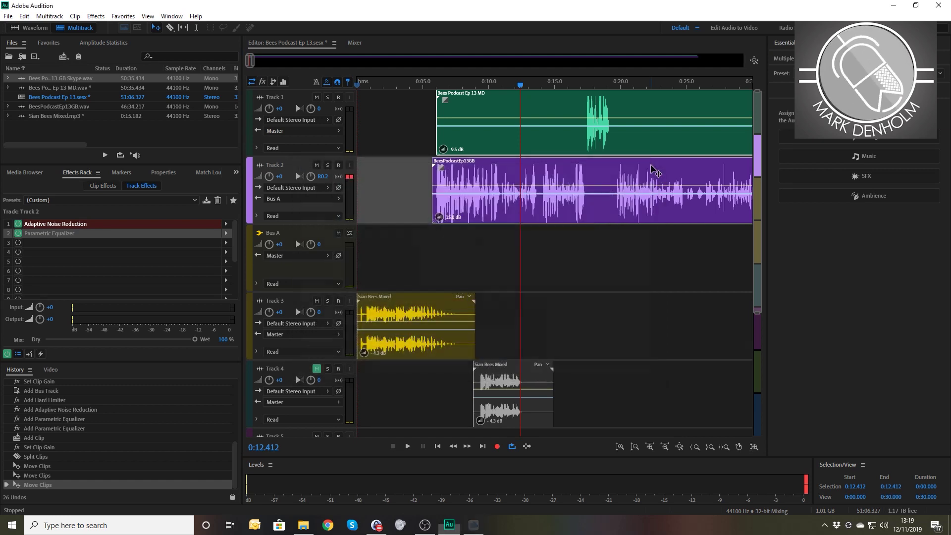
click(575, 85)
scroll(578, 87, up, 8)
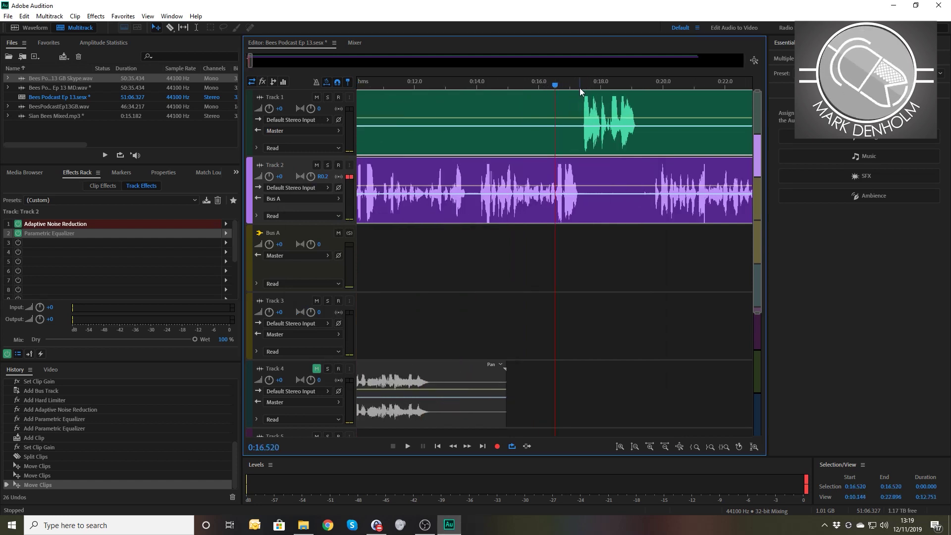
key(space)
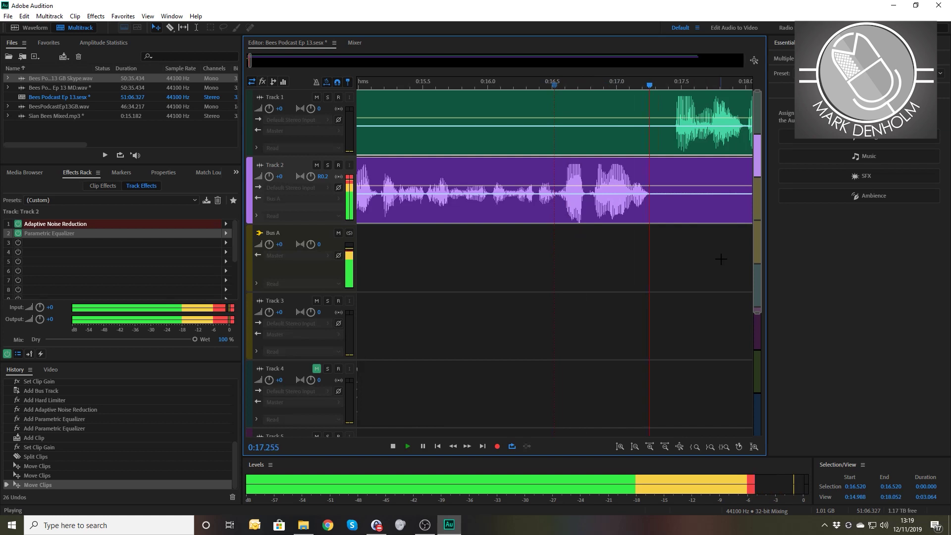
key(space)
click(532, 87)
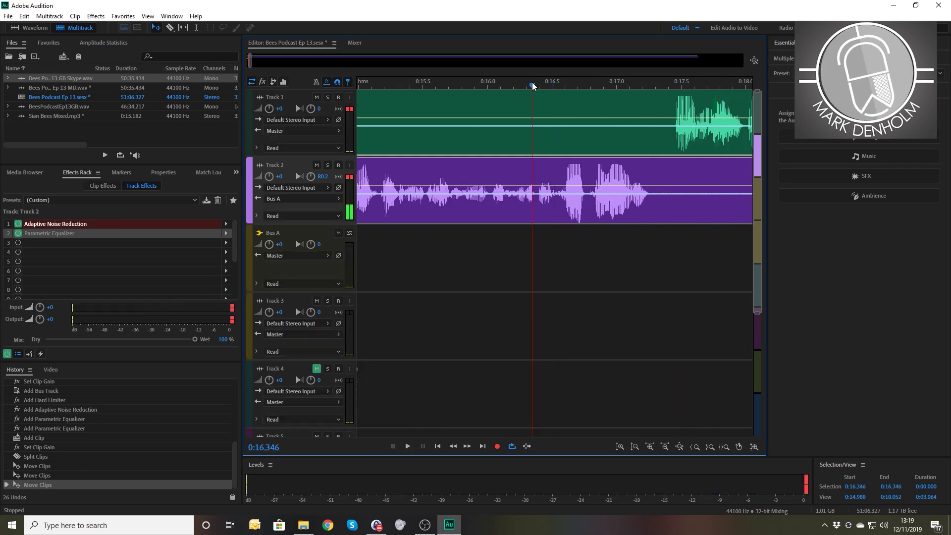
key(space)
key(space)
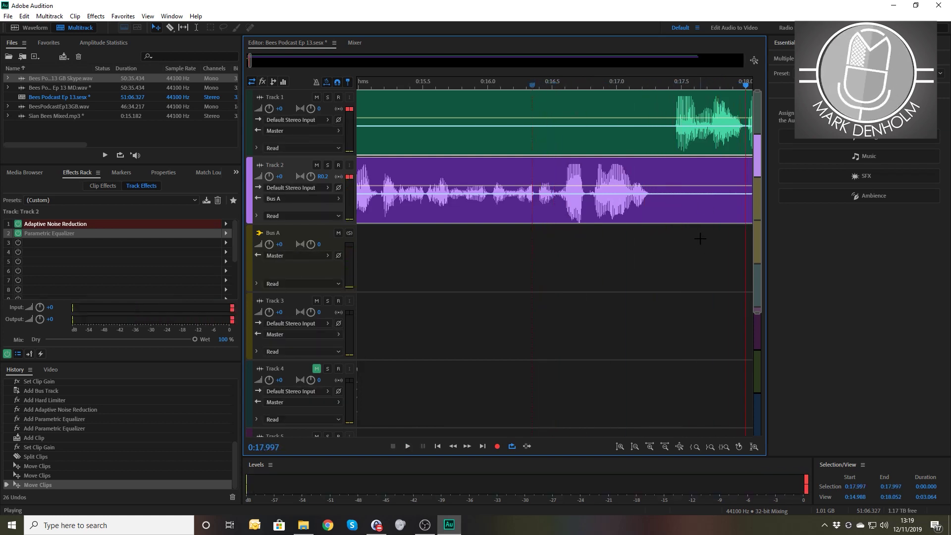
Step: Split both voice clips at 0:17.427 and move the later parts back to about 0:17.25, crossfading over the pause
click(653, 84)
key(space)
key(space)
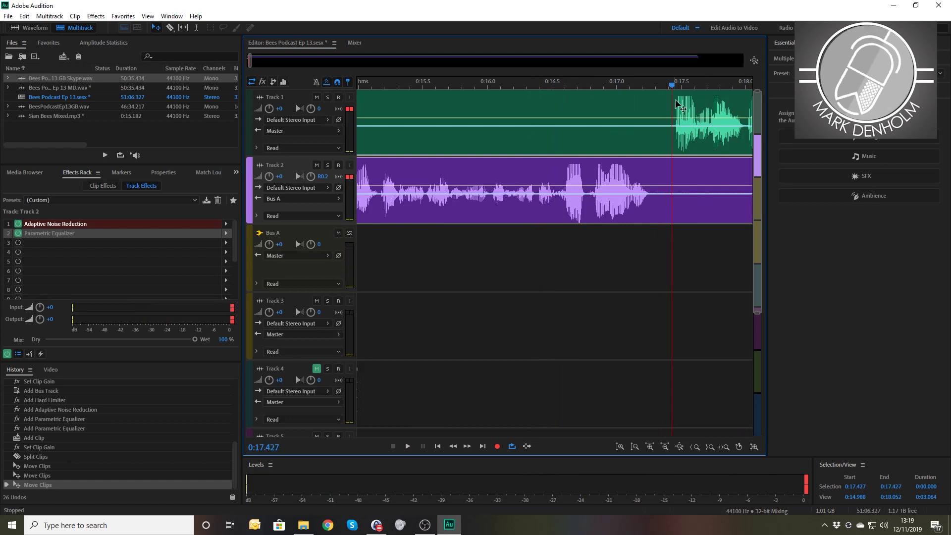
drag(728, 267, 684, 113)
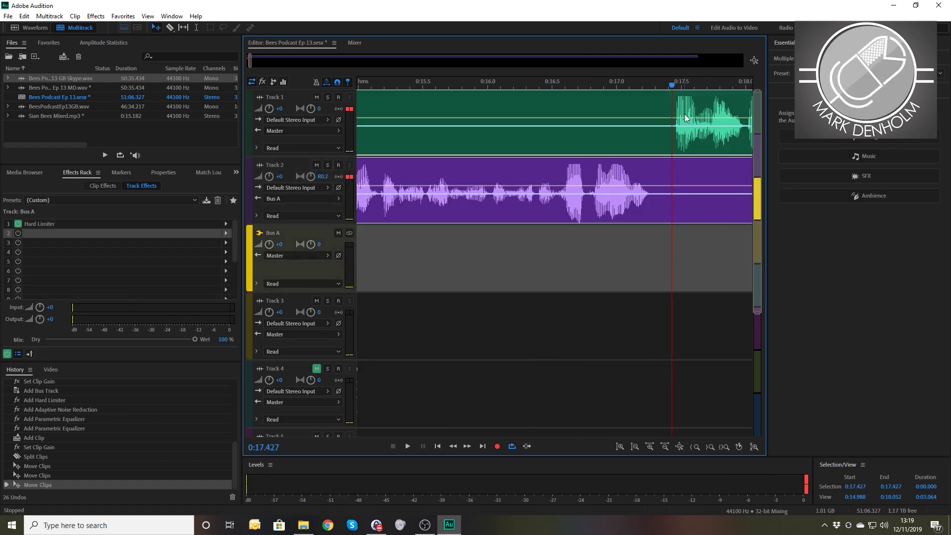
key(ctrl+k)
drag(717, 280, 692, 123)
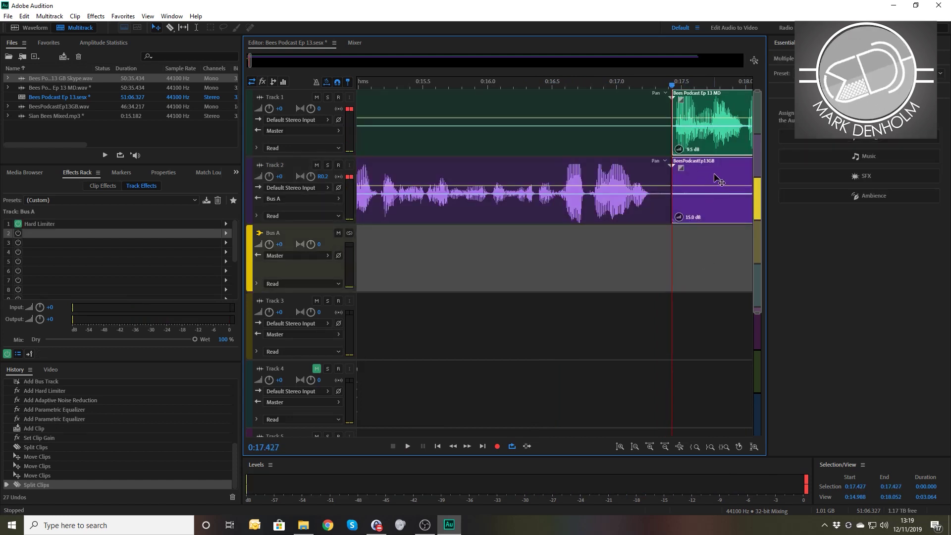
drag(715, 174, 691, 175)
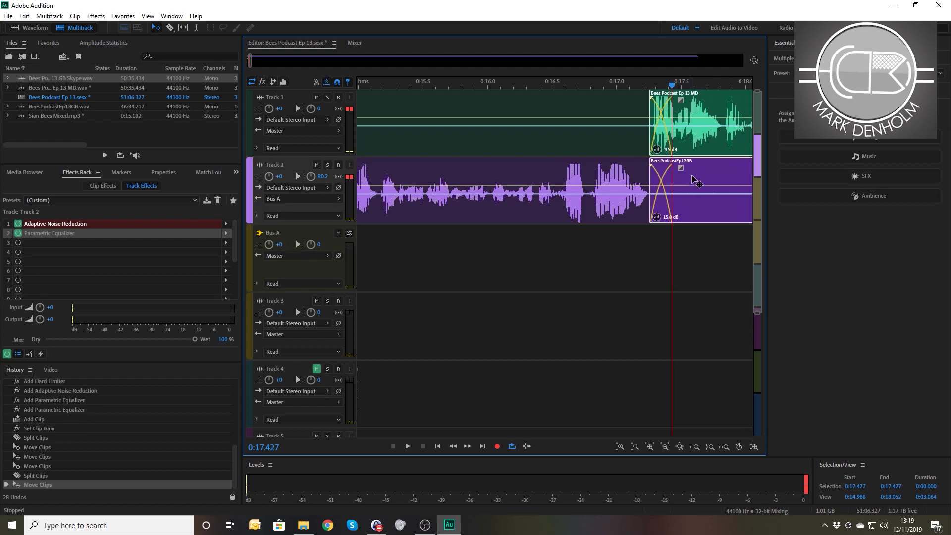
Step: Play the first tightened speaker change from 0:16.794 to about 0:19.5 to check the join
click(590, 87)
key(space)
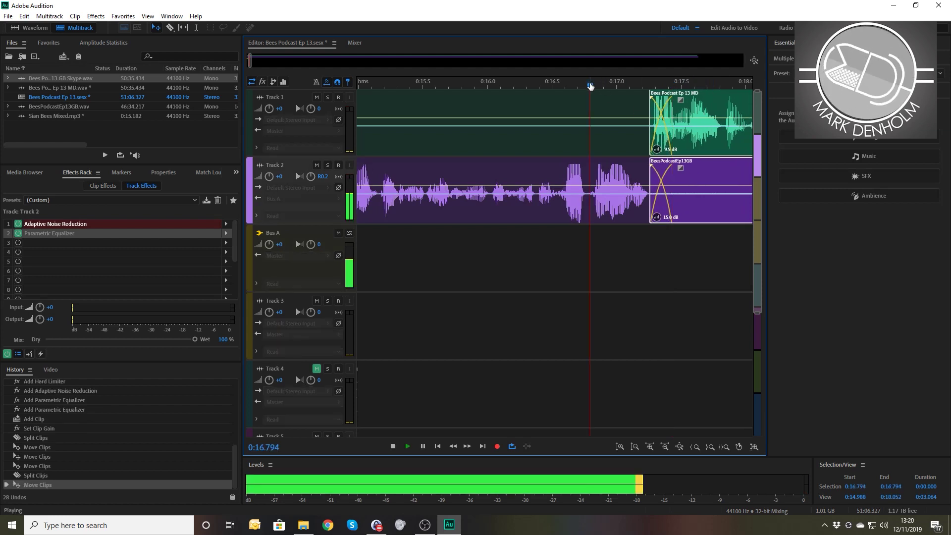
scroll(591, 86, down, 1)
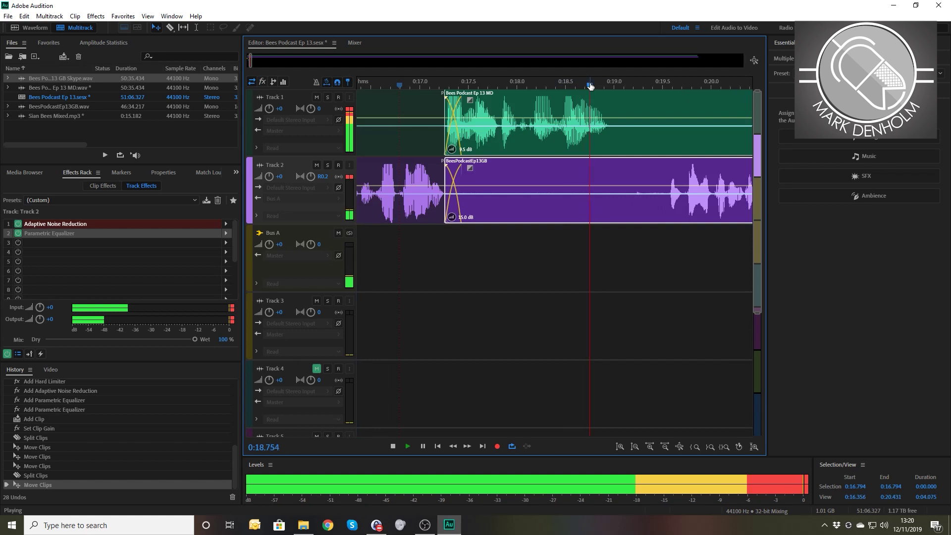
key(space)
Step: Split both voice clips at 0:19.499 and move the later parts back to about 0:19.0, overlapping the preceding clips
click(699, 263)
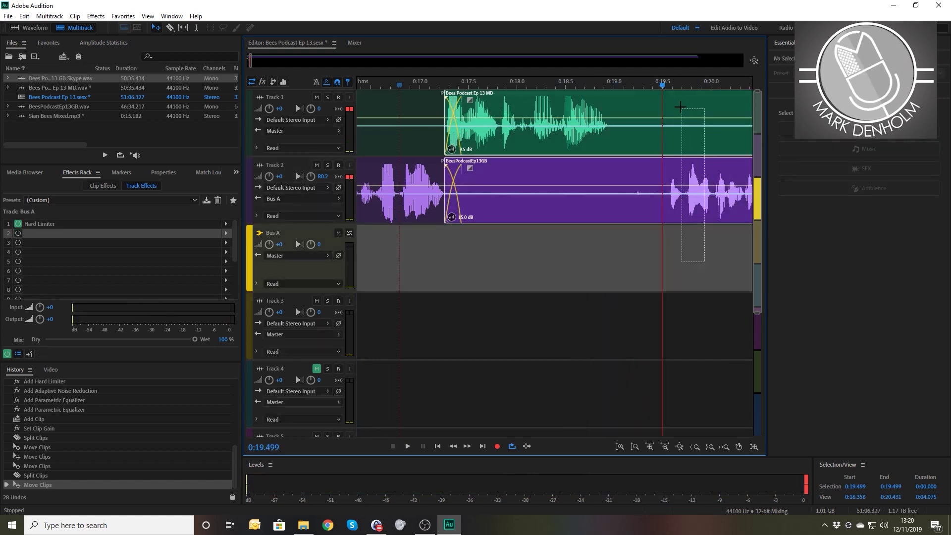
key(ctrl+k)
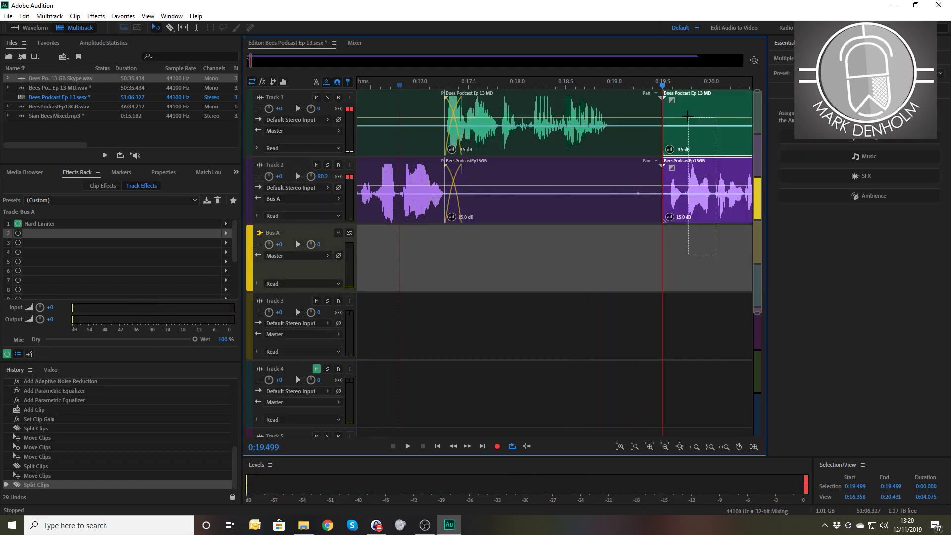
drag(736, 185, 681, 183)
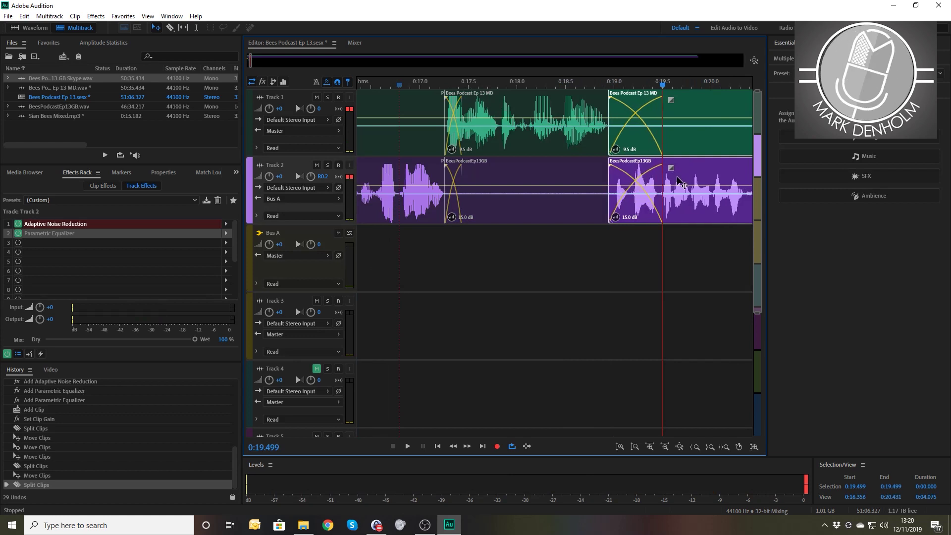
Step: Play the second join from about 0:18.5 and listen to the next speaker change from around 0:54
click(564, 85)
key(space)
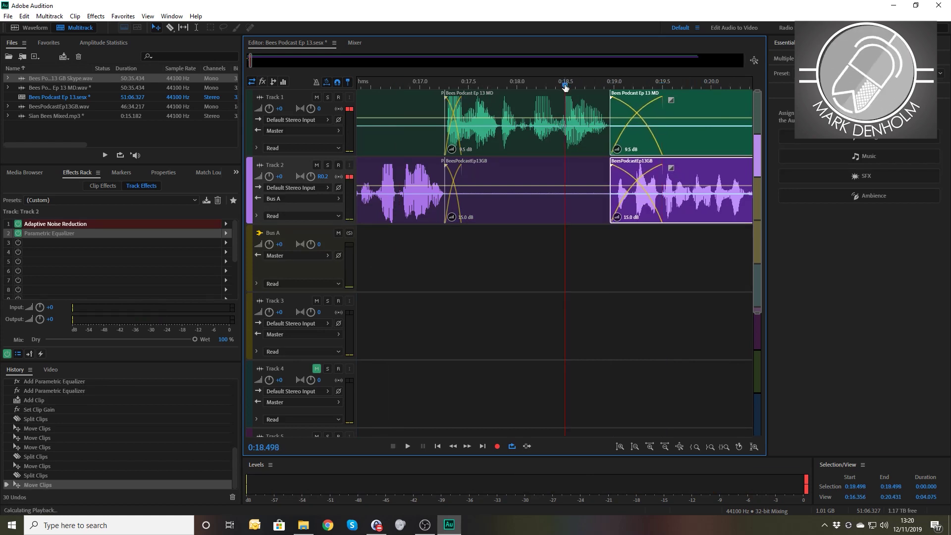
scroll(564, 87, down, 1)
scroll(565, 87, down, 10)
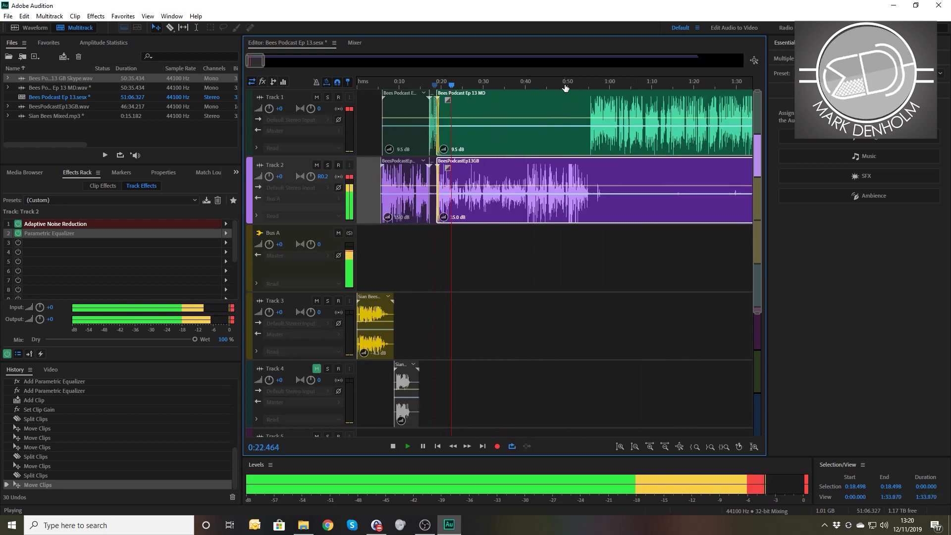
click(583, 85)
scroll(585, 85, up, 1)
scroll(584, 85, up, 7)
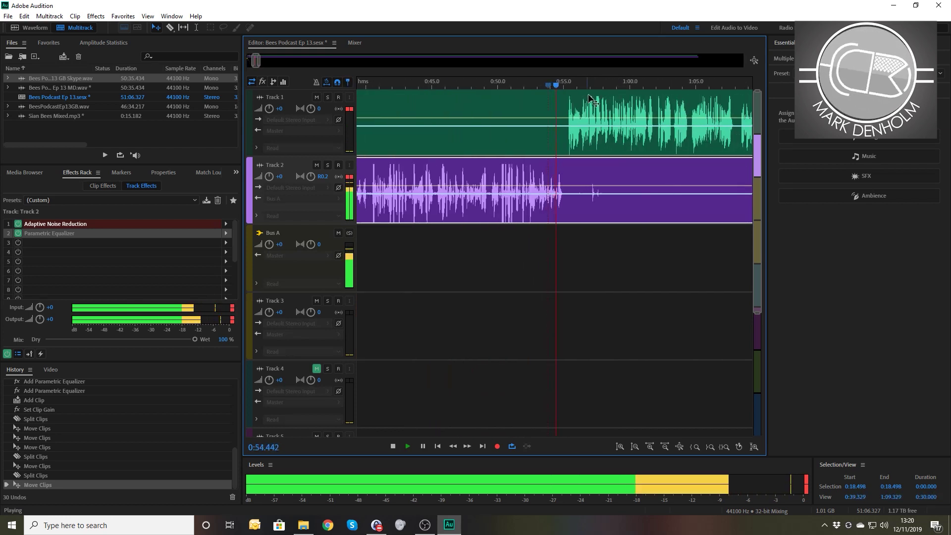
key(space)
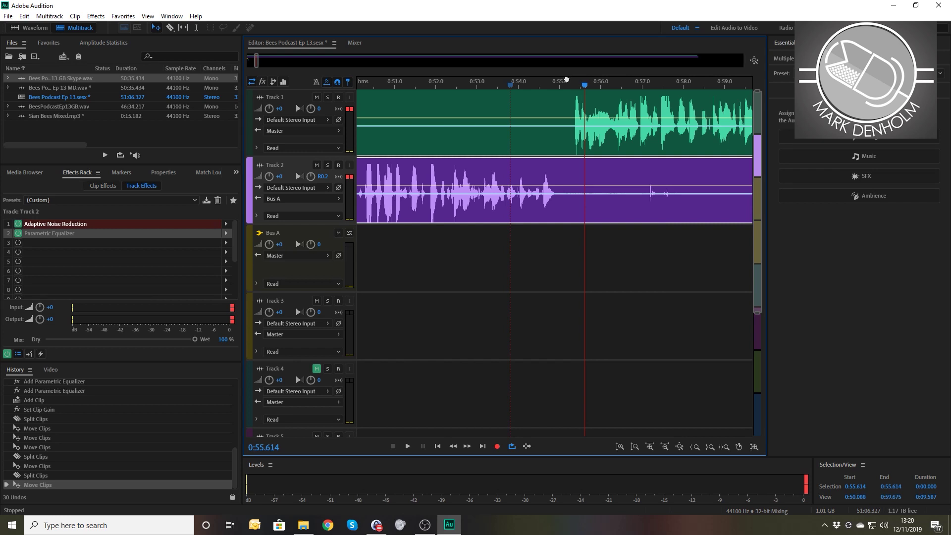
Step: Split both voice clips at 0:55.176 and move the later parts back to about 0:54.9, crossfading over the pause
drag(572, 85, 567, 84)
click(628, 228)
drag(627, 228, 581, 113)
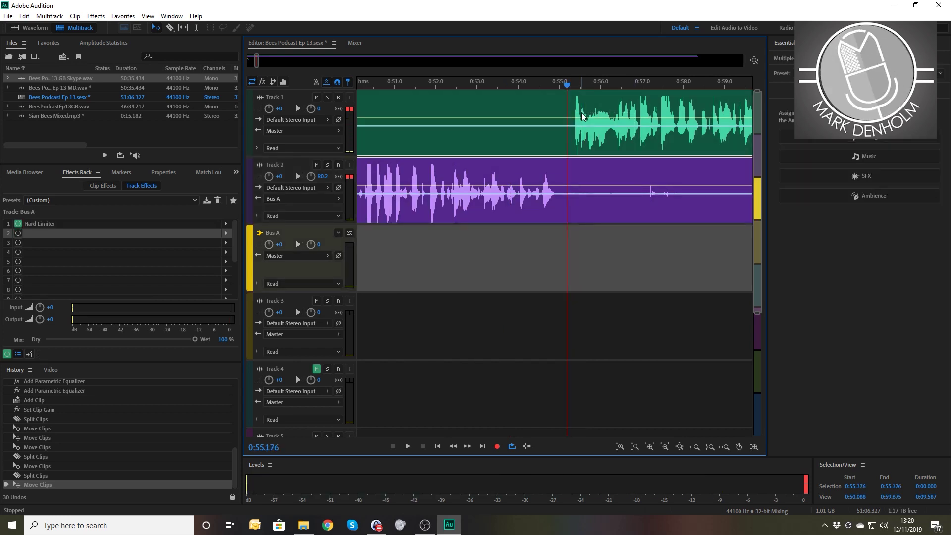
key(ctrl+k)
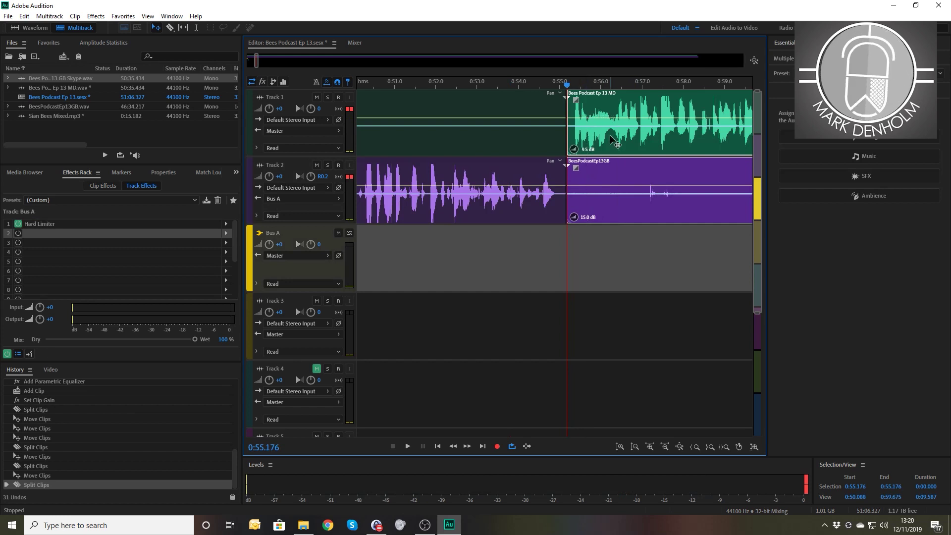
drag(615, 142, 602, 143)
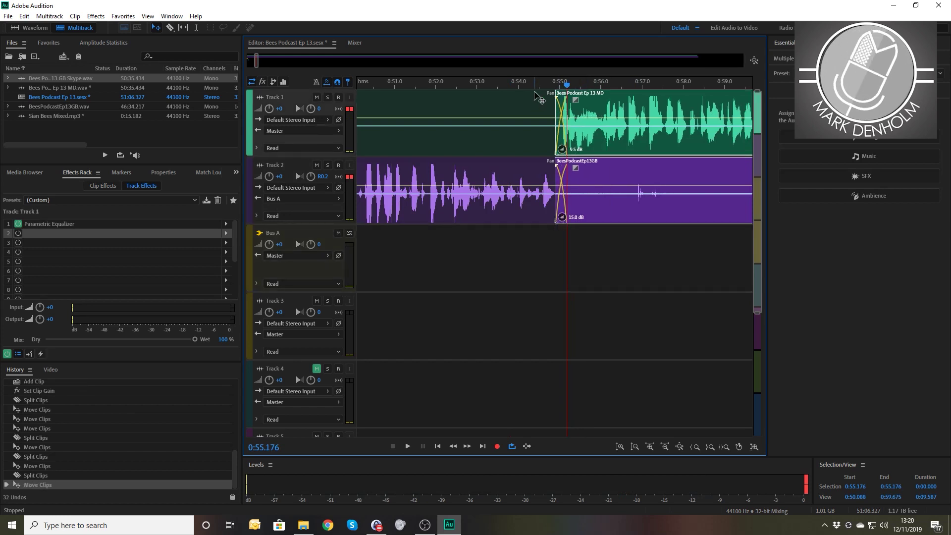
Step: Play the tightened join from 0:54.540 to about 0:57.8
click(540, 85)
key(space)
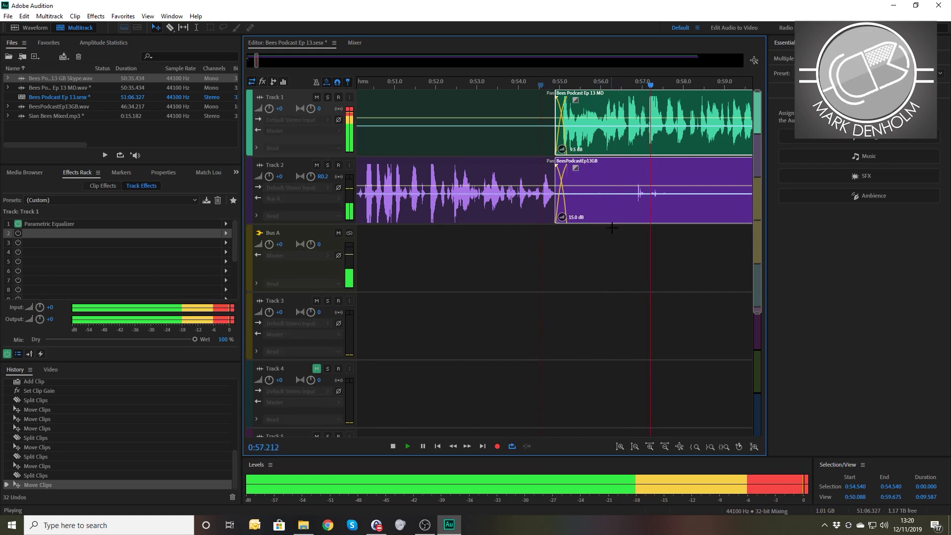
key(space)
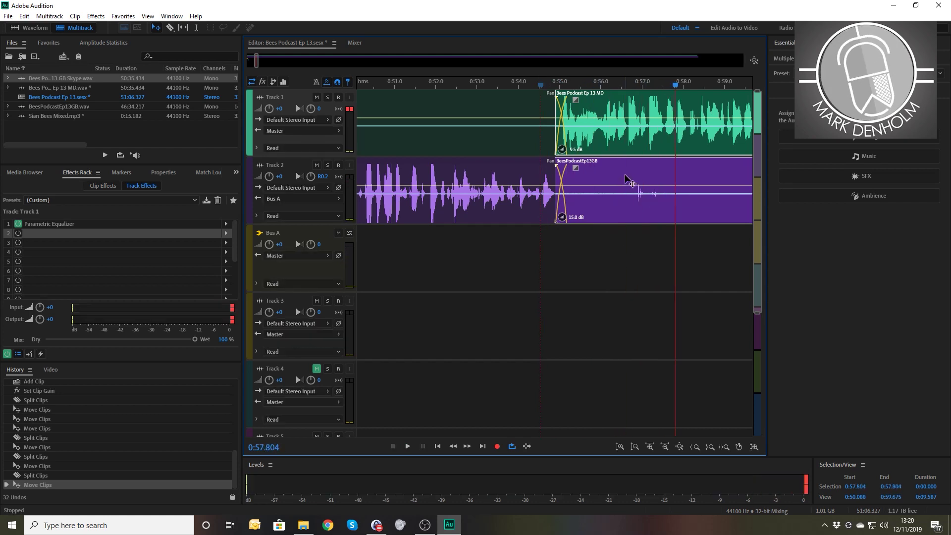
Step: Solo Track 2 and listen from 0:56.664 to the small noise under the other speaker
click(628, 86)
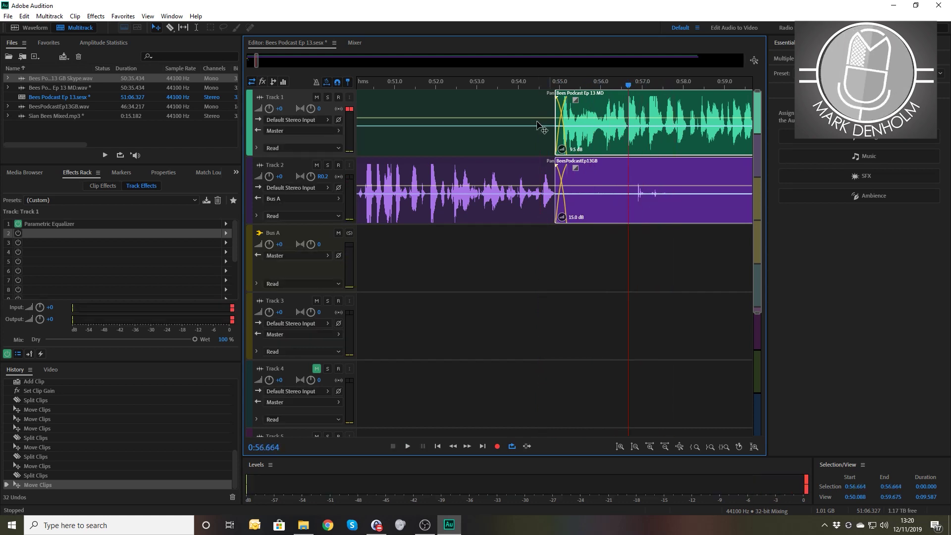
click(327, 165)
key(space)
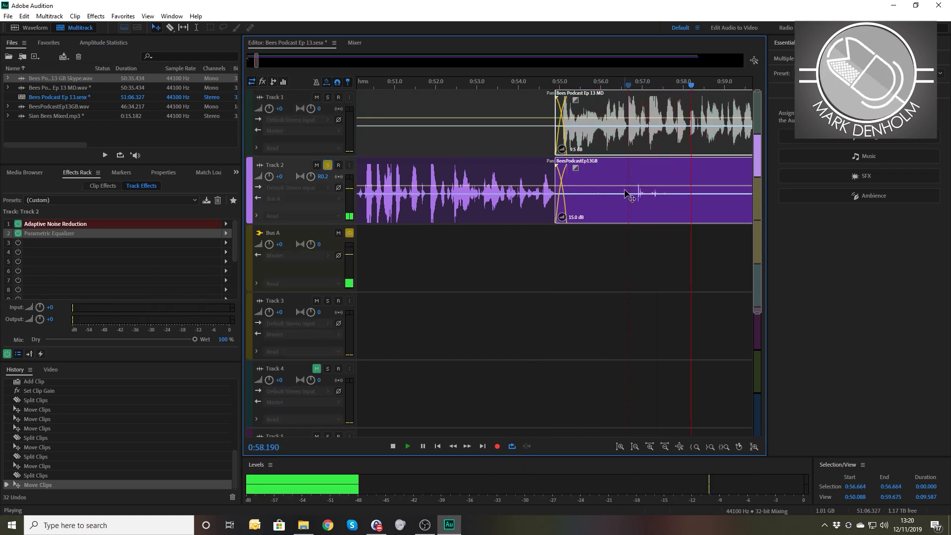
key(space)
Step: Split both voice clips at 0:56.724 and Track 2 at 0:57.815, and delete the noisy Track 2 segment between the splits
drag(632, 84, 630, 85)
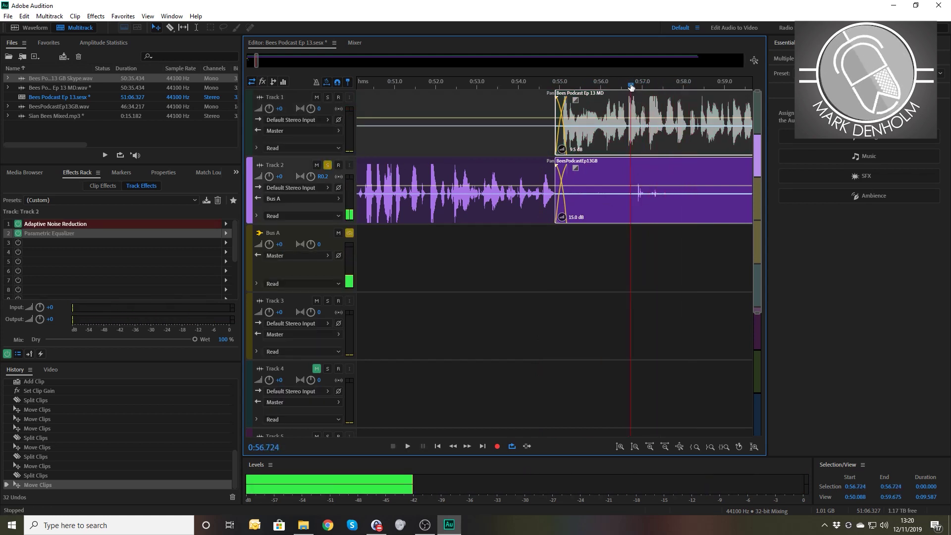
key(ctrl+k)
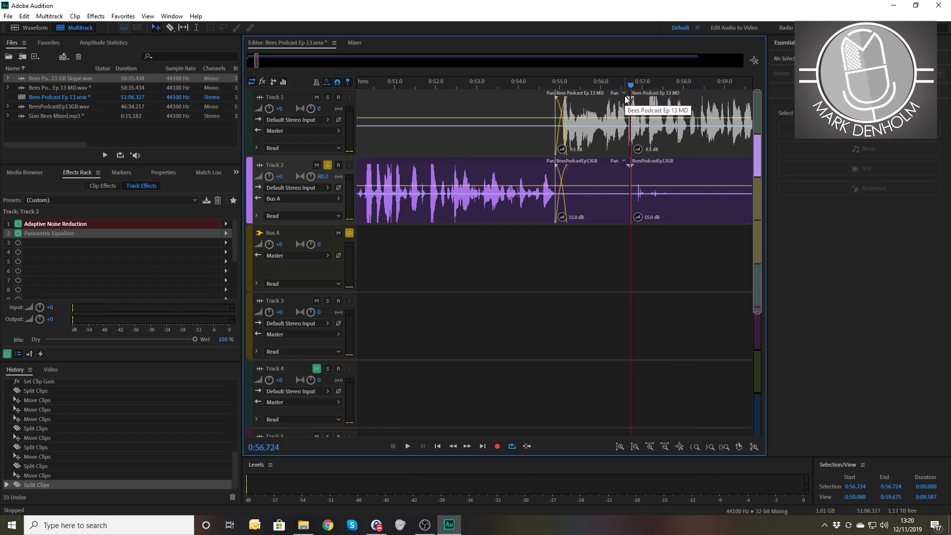
drag(630, 87, 676, 91)
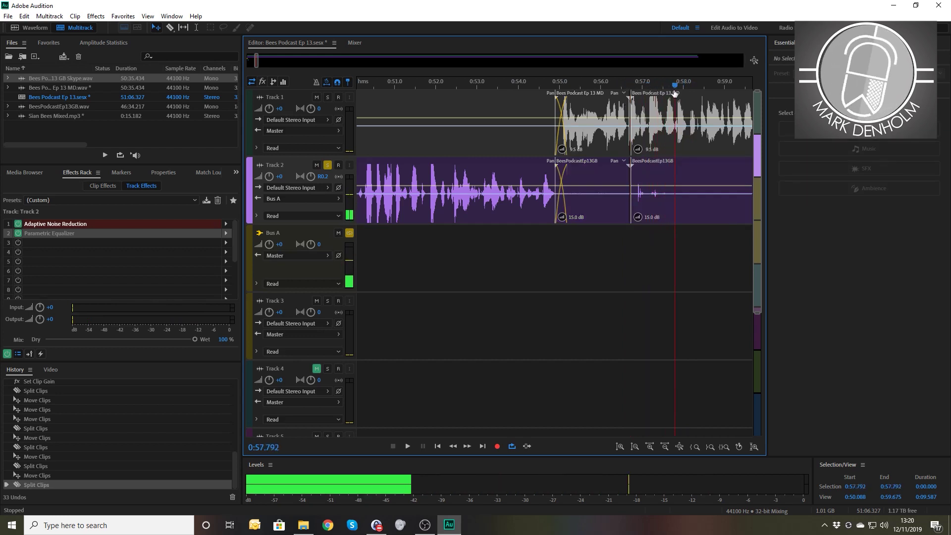
click(656, 171)
key(ctrl+k)
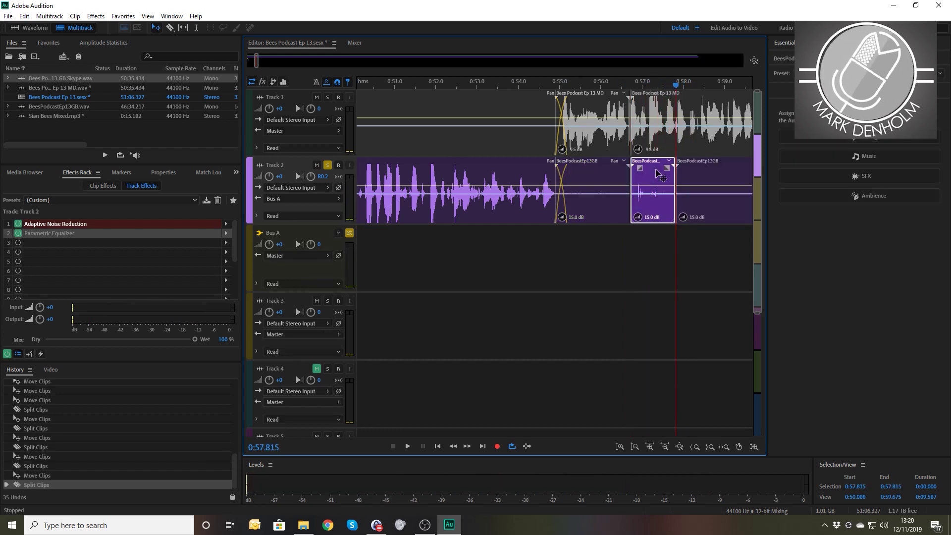
key(Delete)
Step: Add a short fade-out to the Track 2 clip before the gap and a fade-in of about 0.5 s to the clip after it
click(623, 170)
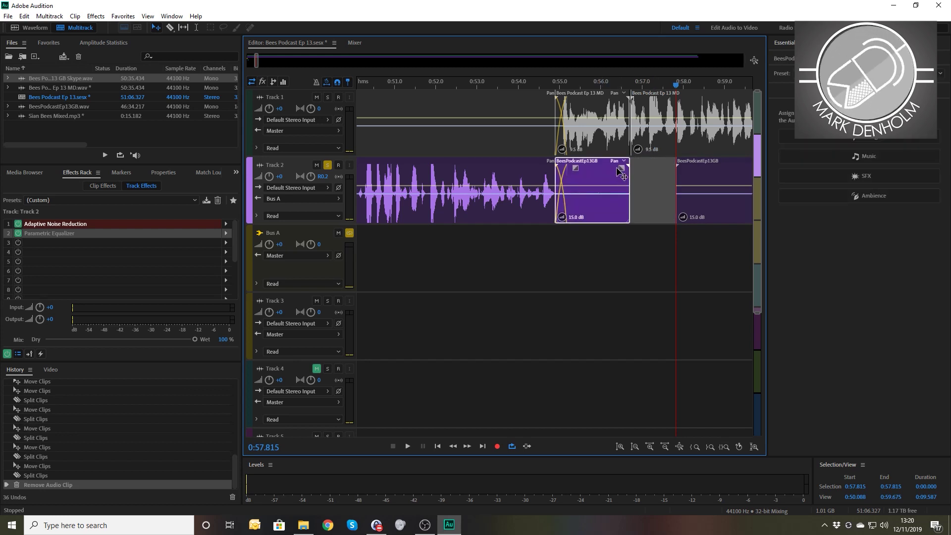
drag(623, 171, 616, 172)
key(ctrl+z)
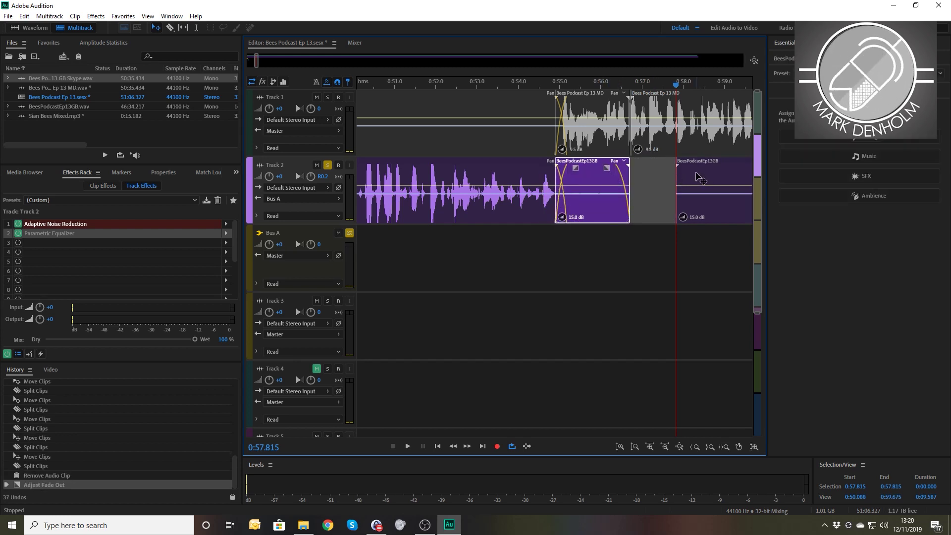
click(685, 169)
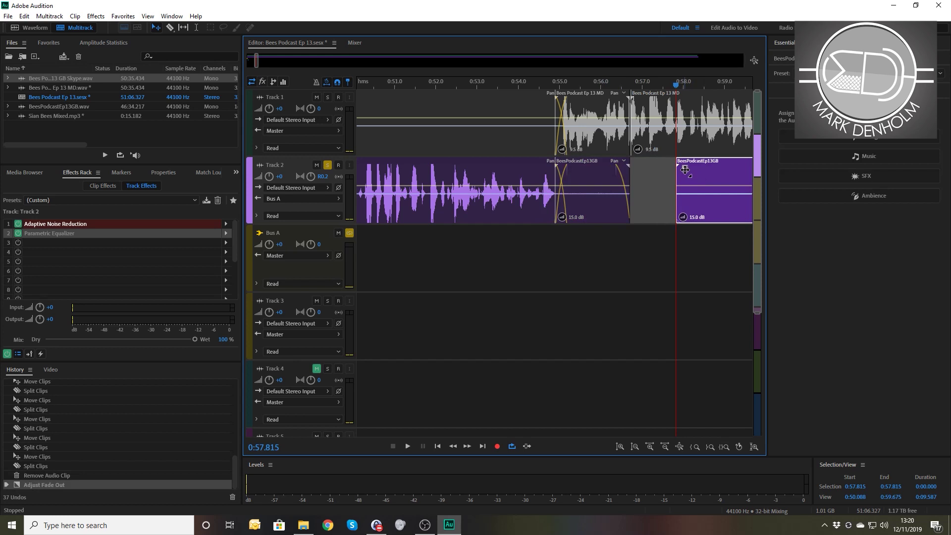
drag(686, 169, 699, 169)
Step: Play the edited passage from 0:54.660 and turn off solo on Track 2 to hear both voices
click(546, 82)
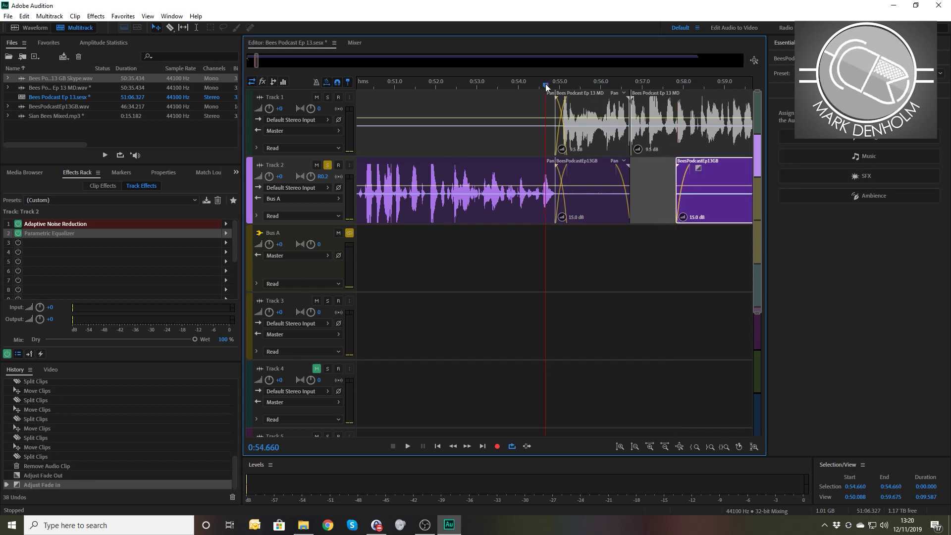
key(space)
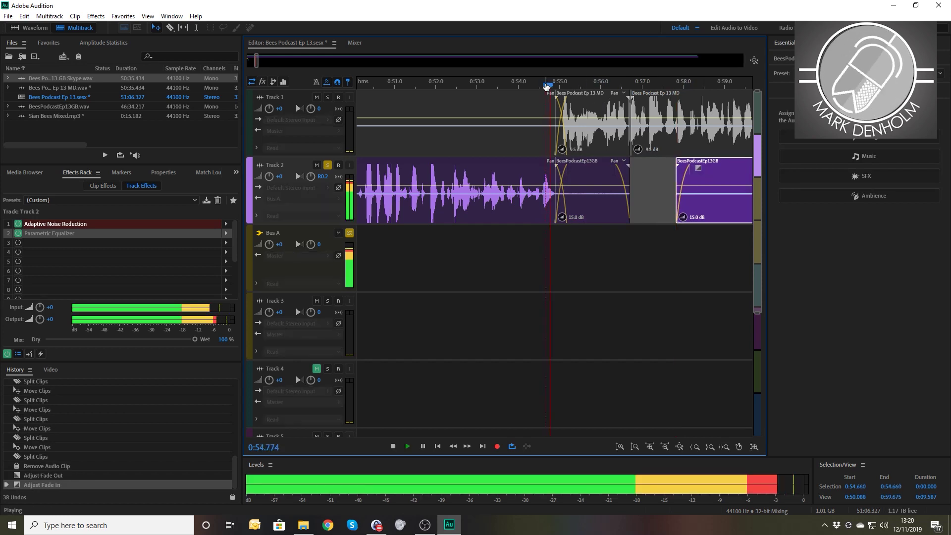
click(327, 165)
Step: Find the next speaker change and listen to it from about 2:32.5, stopping in the pause at 2:35.440
key(minus)
key(minus)
key(minus)
key(minus)
key(minus)
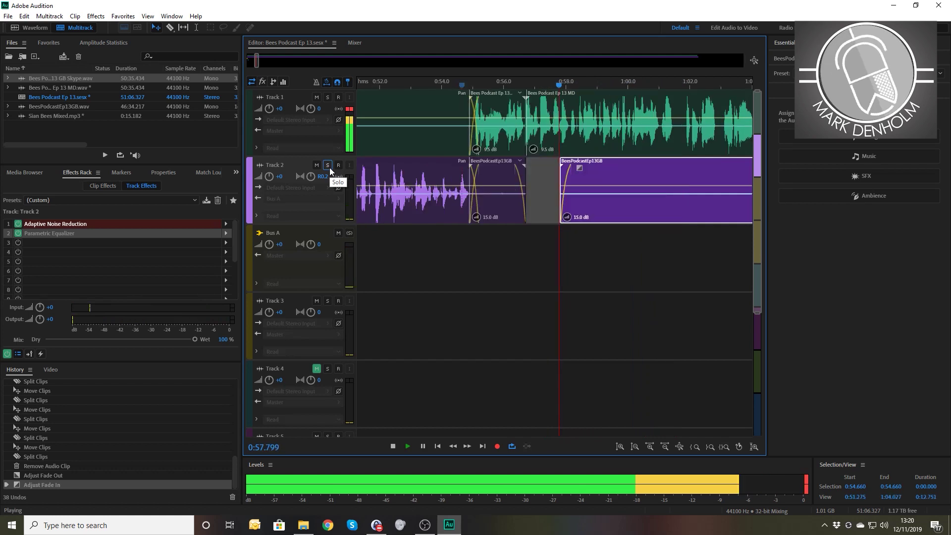
key(minus)
key(minus)
key(minus)
key(minus)
key(minus)
key(minus)
key(minus)
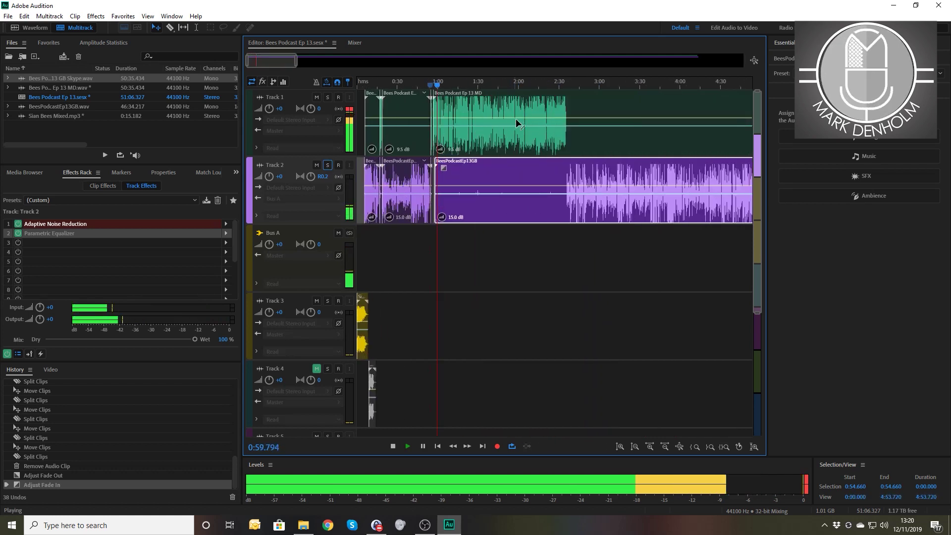
key(space)
click(559, 83)
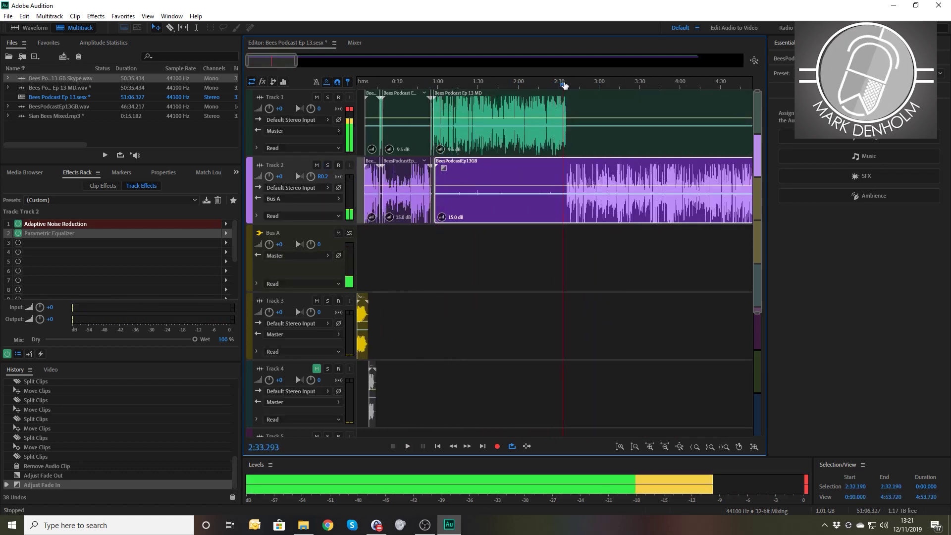
key(space)
key(equal)
key(equal)
key(equal)
key(equal)
key(equal)
key(equal)
key(equal)
key(equal)
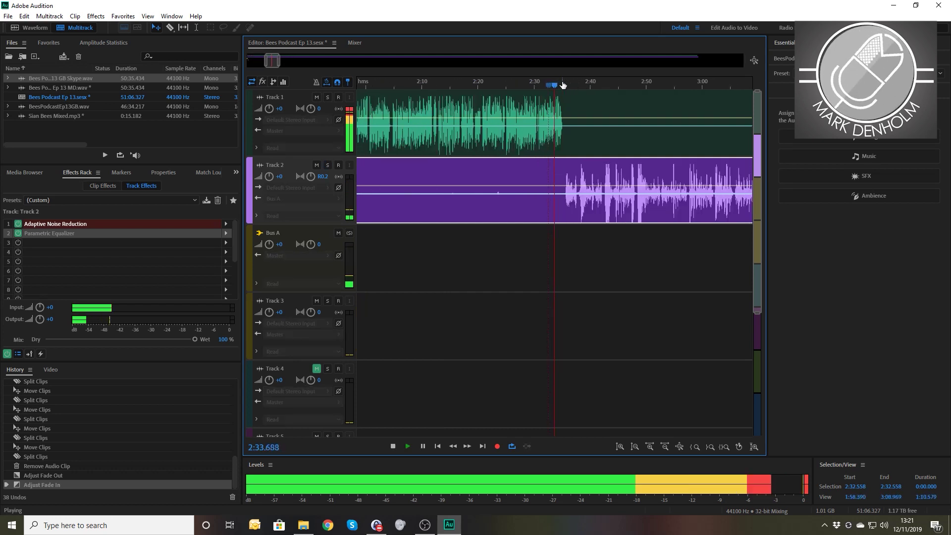
key(equal)
key(equal)
key(equal)
key(equal)
key(equal)
key(equal)
key(equal)
key(space)
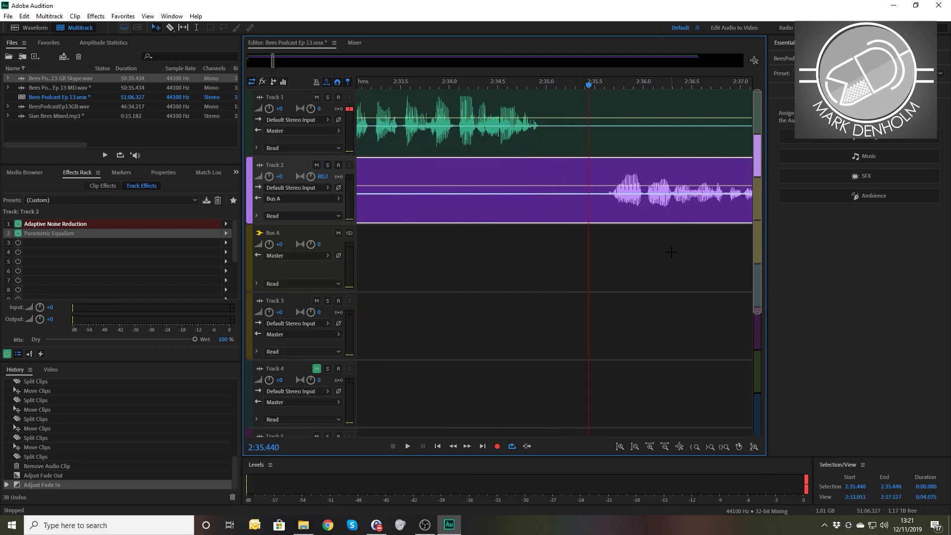
Step: Split both voice clips at 2:35.440 and move the later parts back to about 2:34.95, crossfading over the pause
drag(671, 253, 617, 108)
key(ctrl+k)
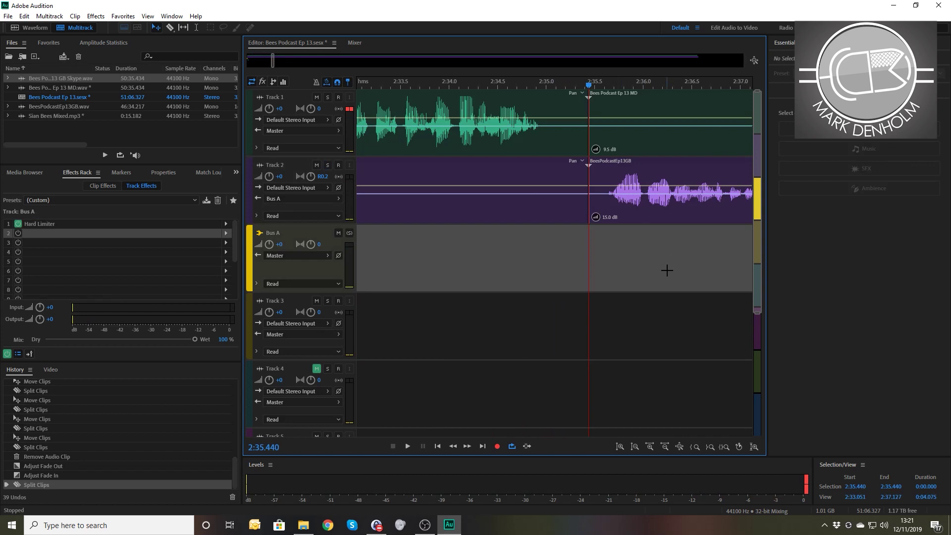
drag(670, 271, 600, 92)
drag(638, 141, 592, 144)
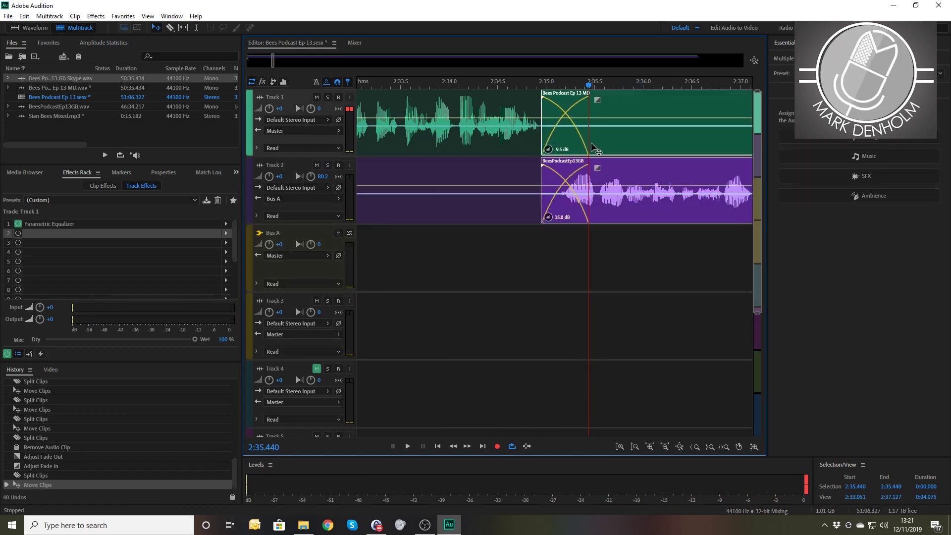
Step: Play the join near 2:35 from 2:34.434 to check the speaker change
click(491, 84)
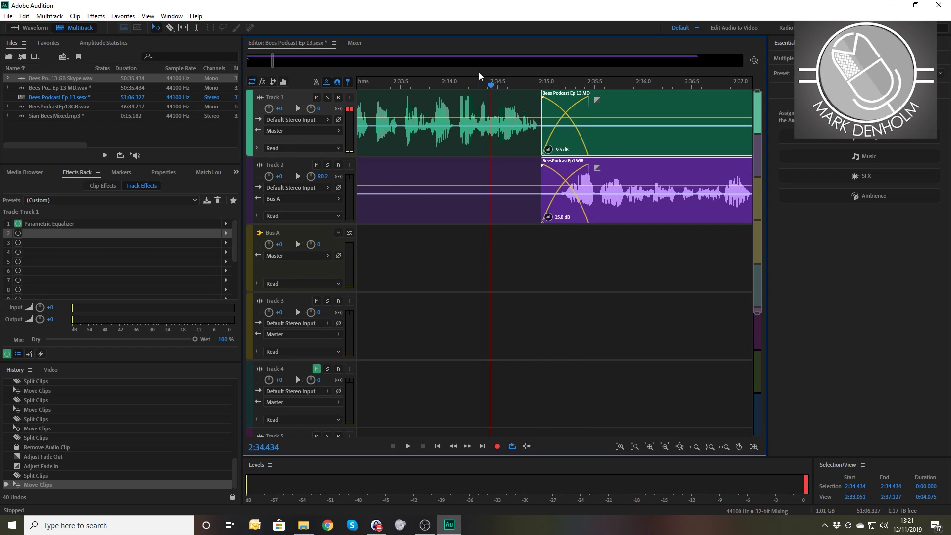
key(minus)
key(minus)
key(minus)
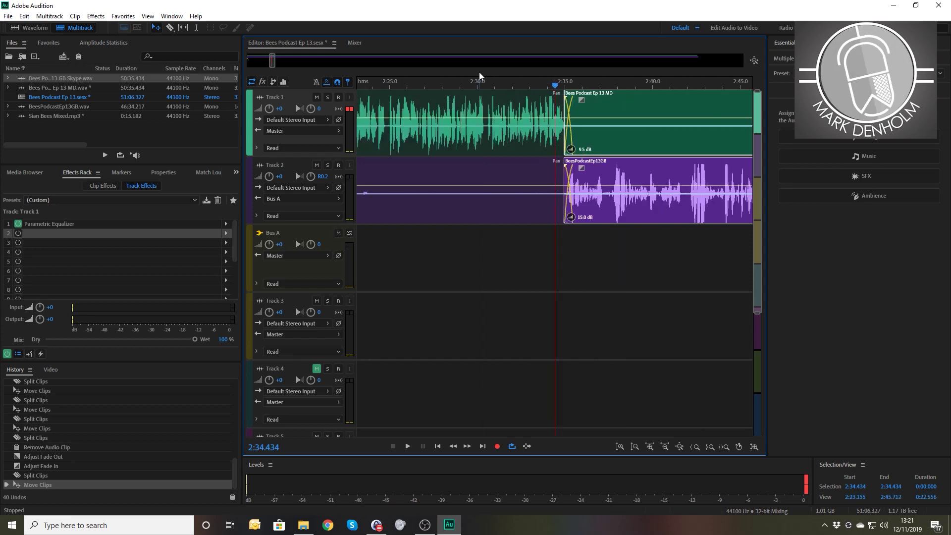
key(space)
key(minus)
key(minus)
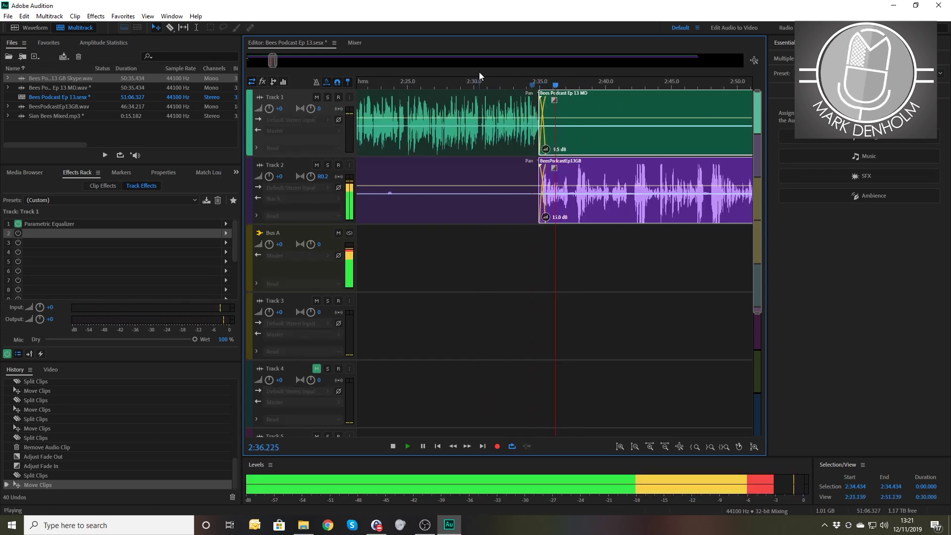
key(minus)
key(minus)
key(minus)
key(minus)
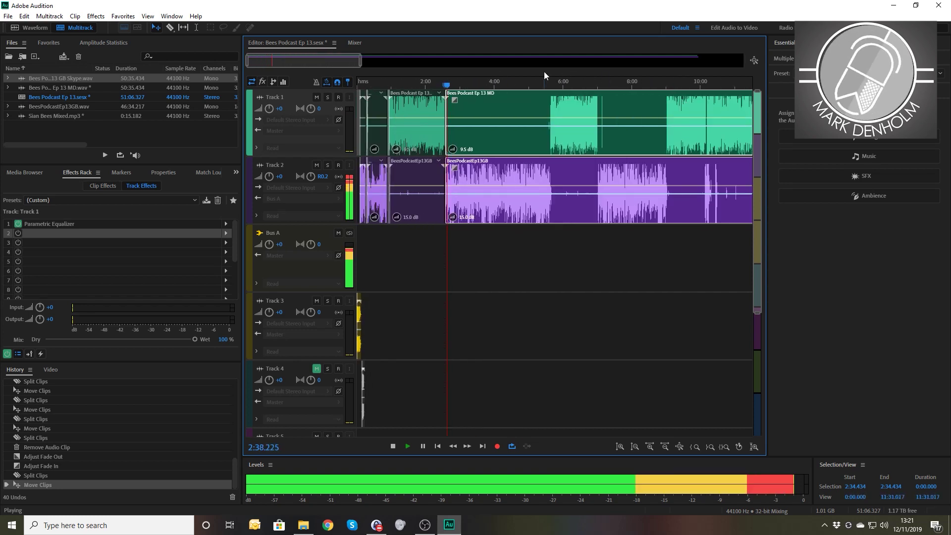
key(space)
Step: Locate the following speaker change and listen from 5:32.103 towards the pause around 5:37.6
click(547, 85)
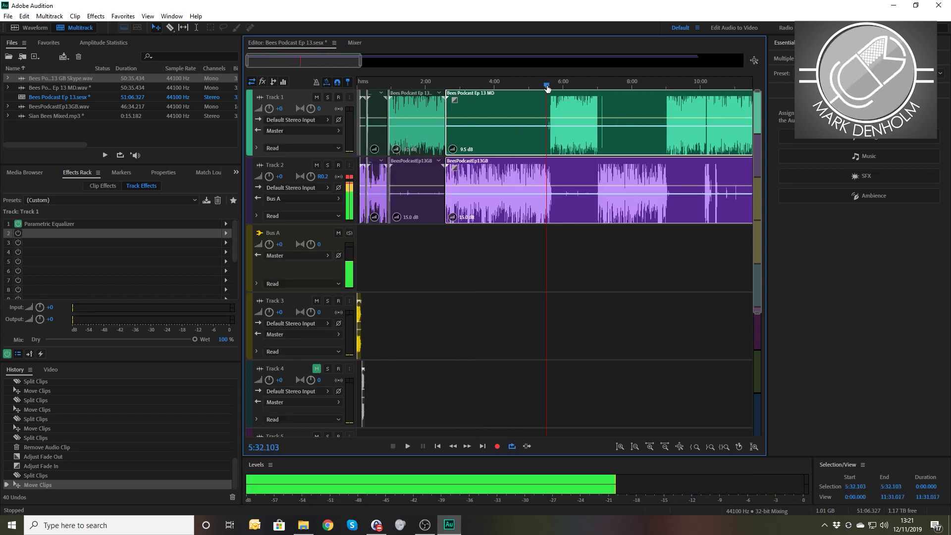
key(equal)
key(equal)
key(equal)
key(equal)
key(equal)
key(equal)
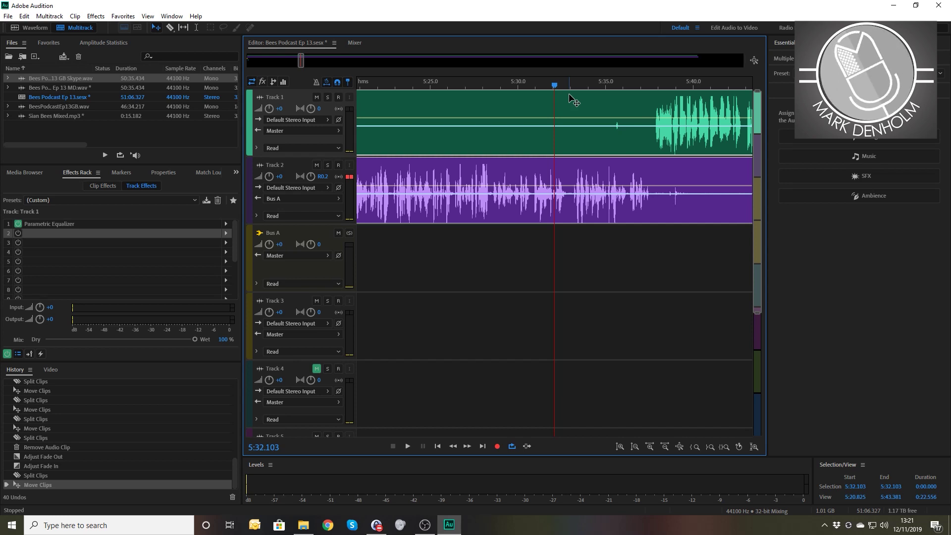
key(space)
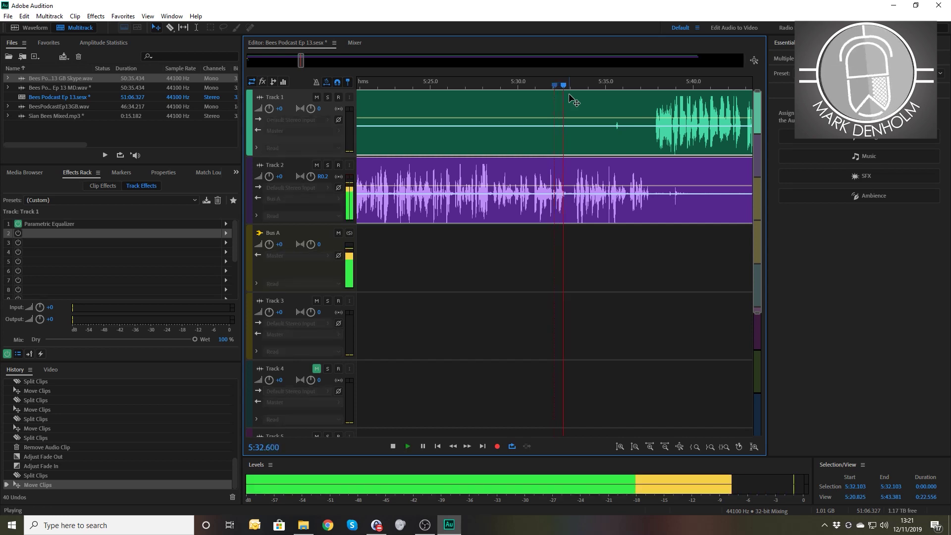
key(space)
key(space)
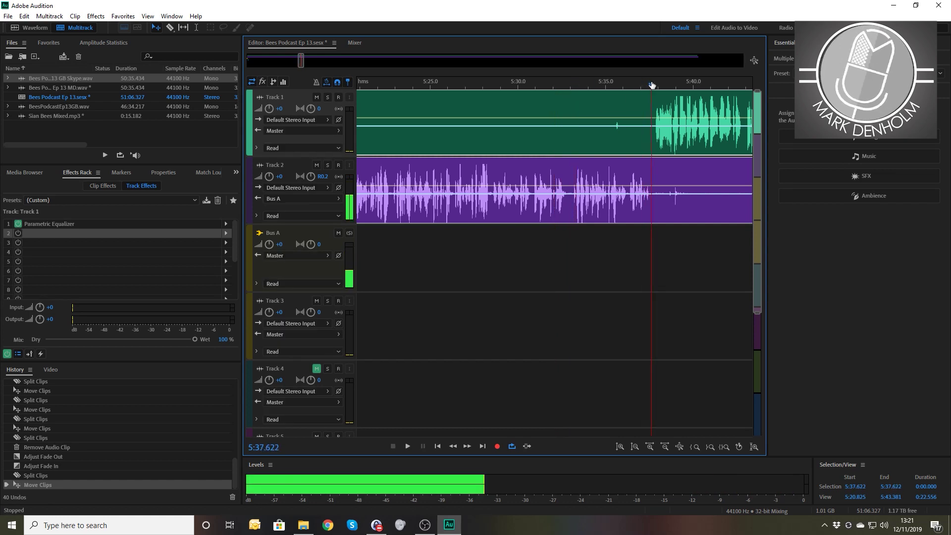
key(space)
Step: Split both voice clips at 5:37.651 and move the later parts back to about 5:37.45, crossfading over the pause
click(653, 85)
click(708, 252)
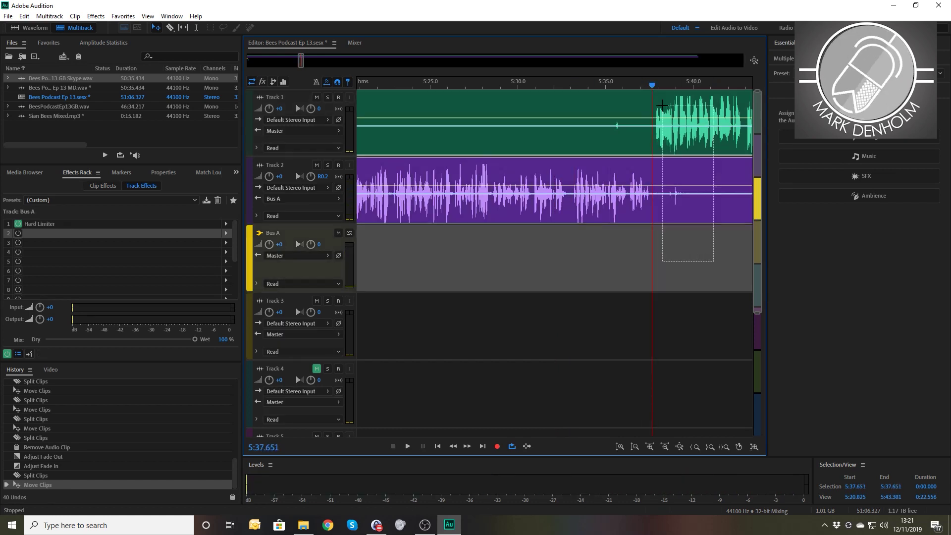
key(ctrl+k)
scroll(664, 111, up, 5)
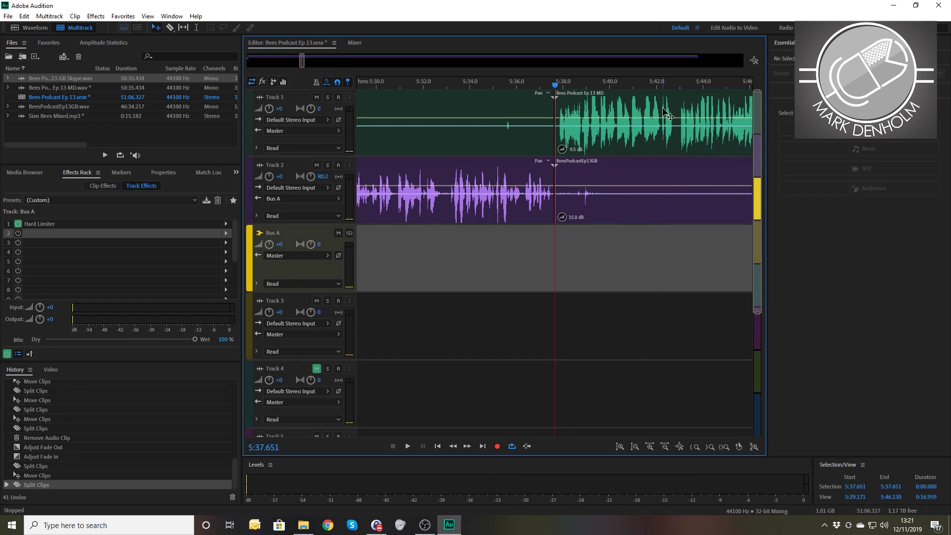
drag(632, 251, 587, 130)
drag(624, 119, 600, 117)
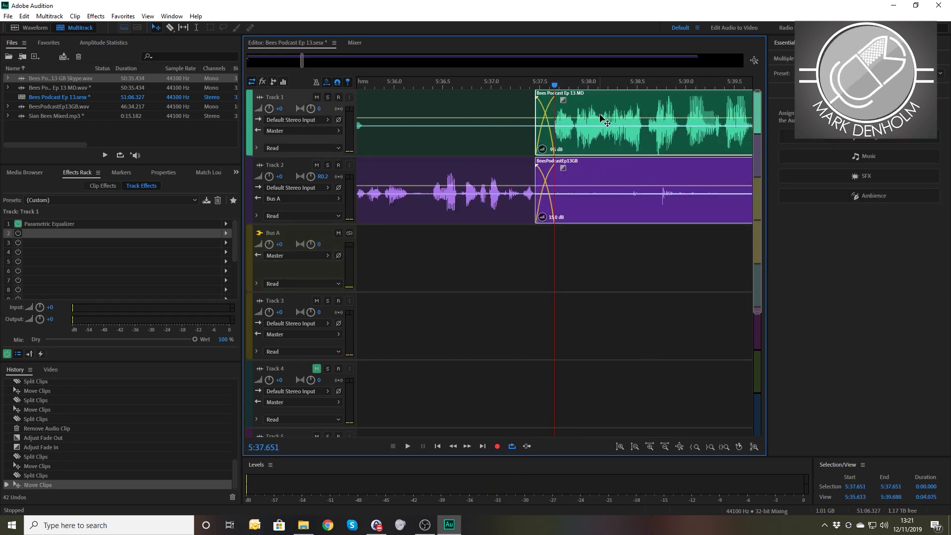
Step: Play the join near 5:37.5 from 5:37.225 to check the speaker change
click(513, 85)
key(space)
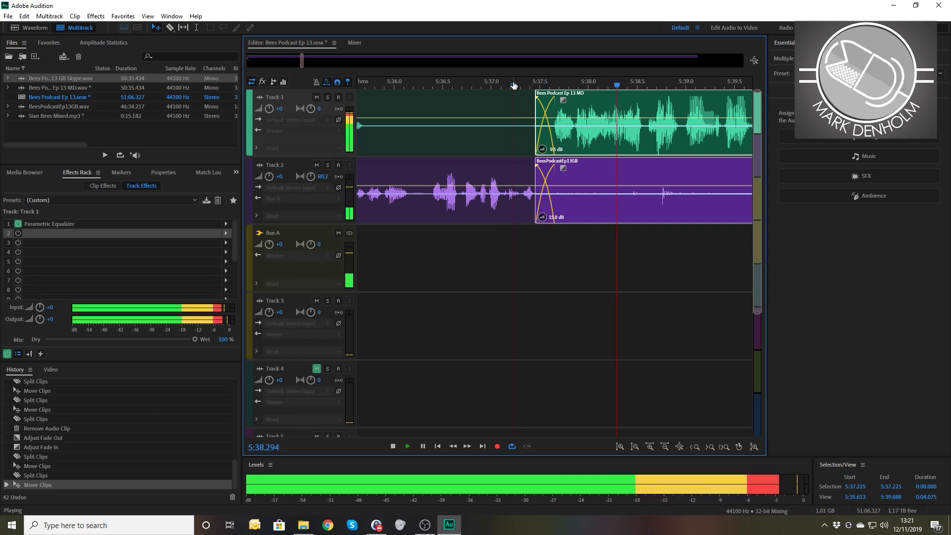
scroll(513, 85, down, 5)
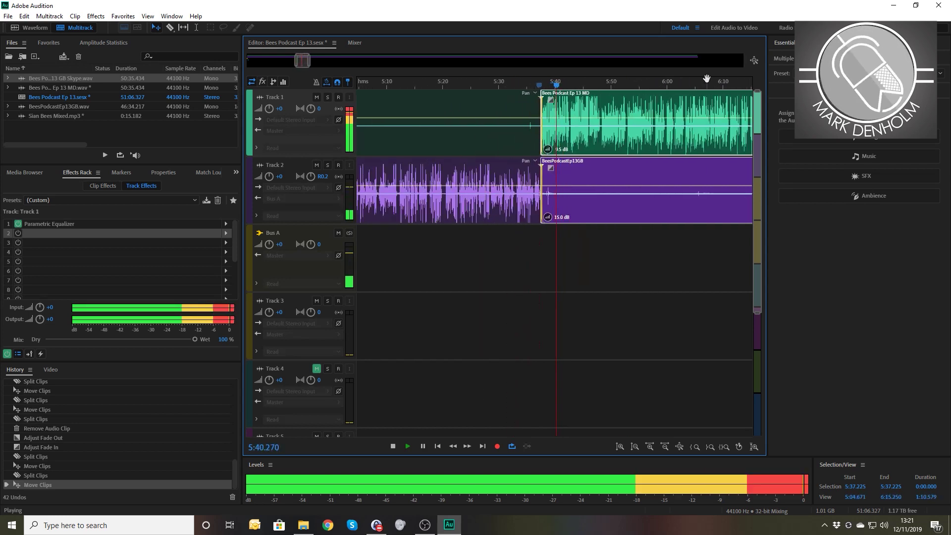
key(space)
Step: Solo Track 2 and listen from 5:38.307 to about 5:40 for the stray noise just after the join
scroll(699, 91, up, 5)
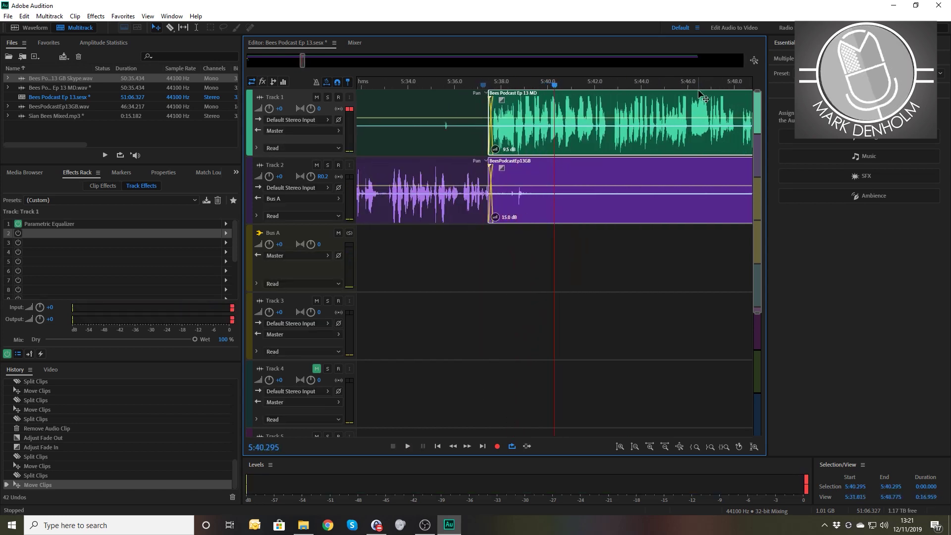
scroll(699, 91, down, 5)
scroll(555, 151, down, 1)
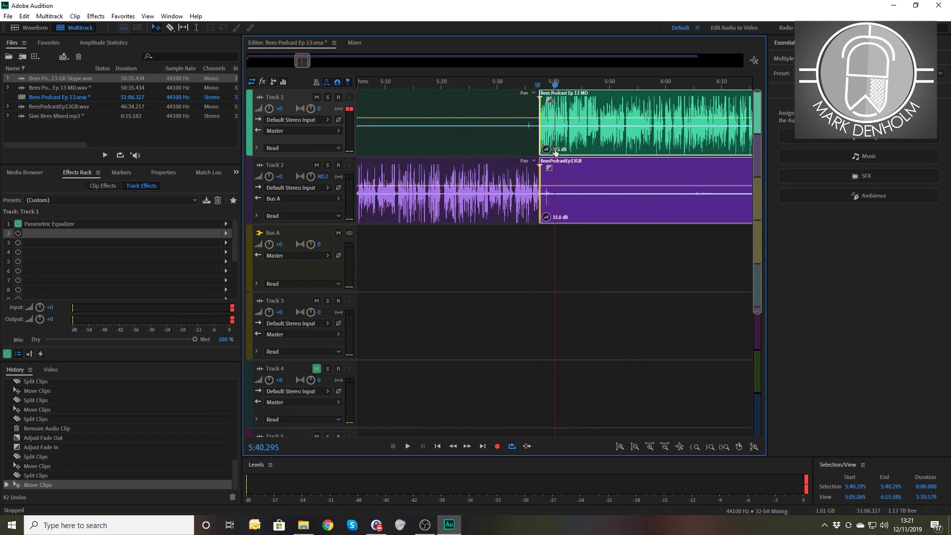
click(544, 83)
scroll(544, 82, up, 4)
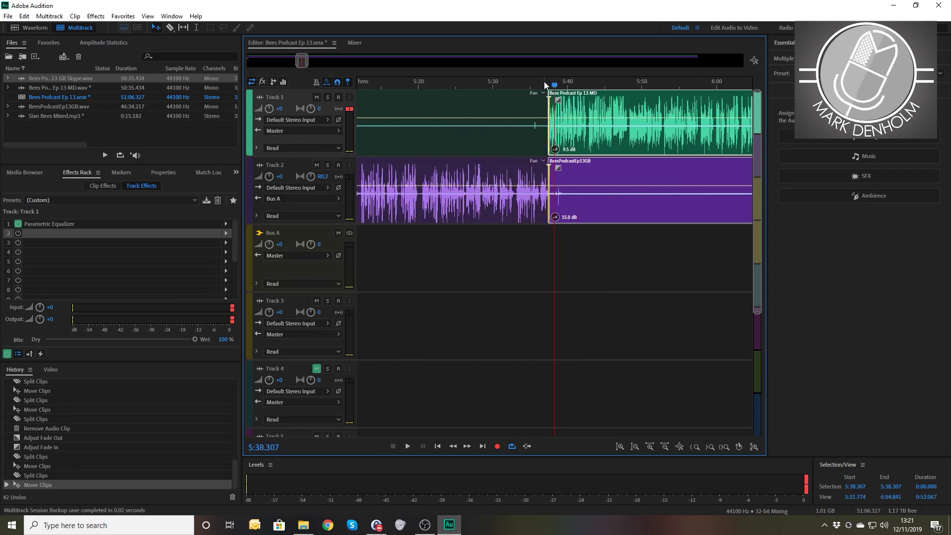
click(328, 165)
key(space)
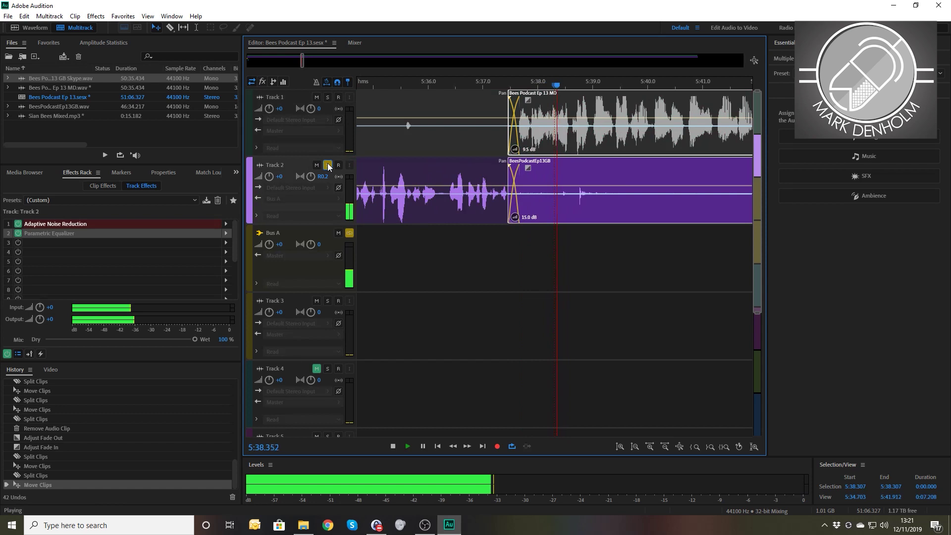
key(space)
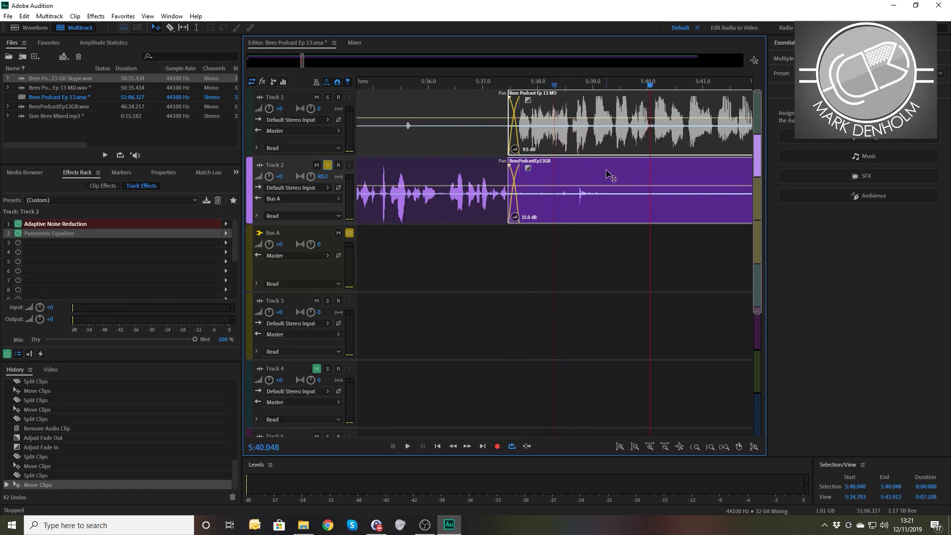
Step: Split both voice clips at 5:40.048 and delete the Track 2 part containing the noise before the cut
key(ctrl+k)
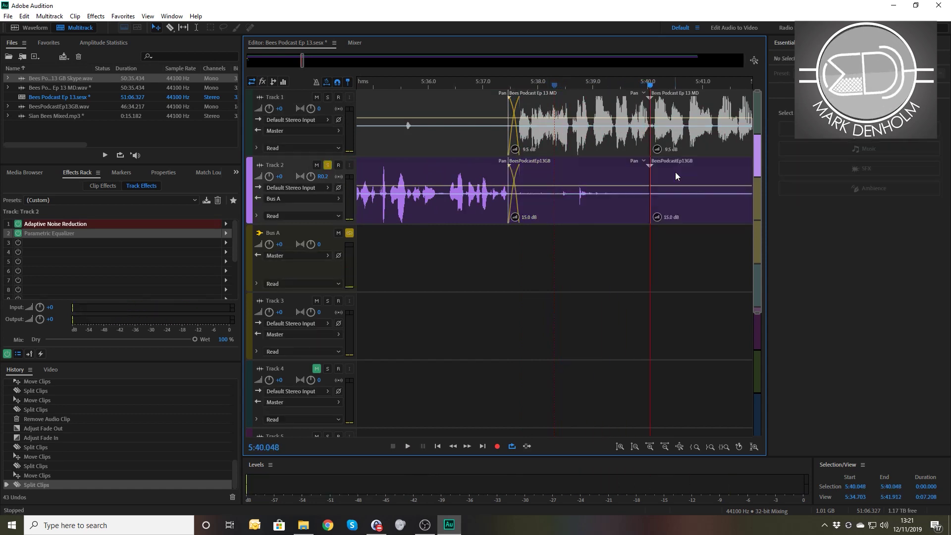
click(597, 172)
key(Delete)
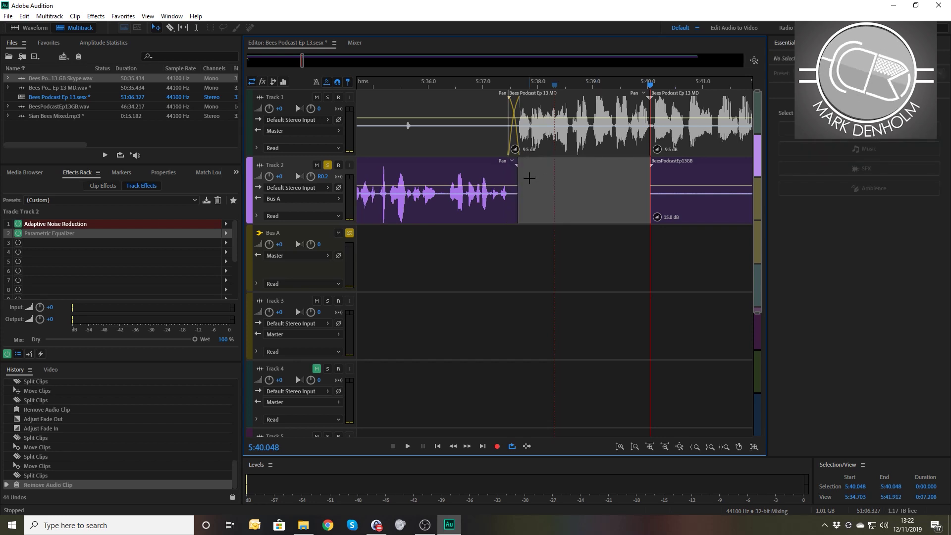
Step: Fade out the Track 2 clip before the gap and fade in the Track 2 clip starting at 5:40.048
click(513, 169)
drag(511, 169, 501, 167)
click(664, 179)
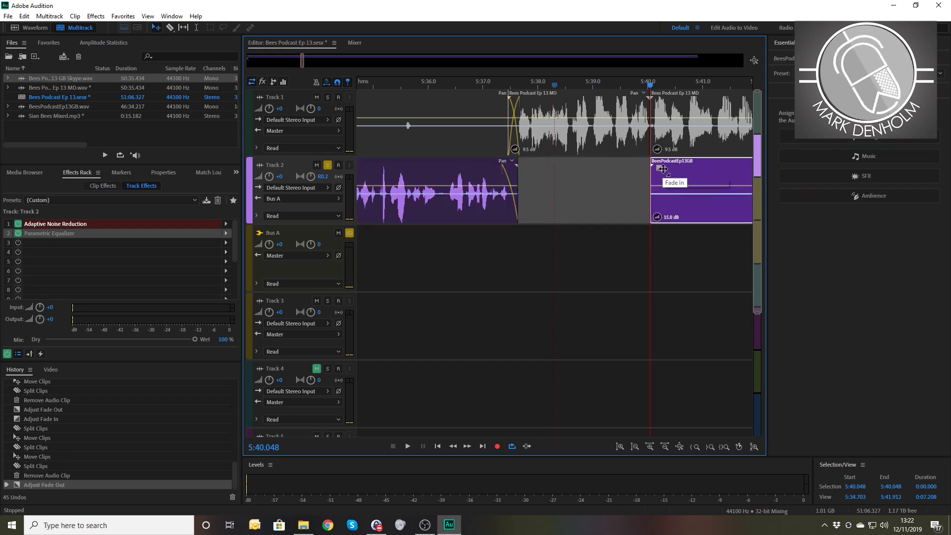
drag(663, 169, 680, 169)
Step: Listen to the soloed Track 2 from 5:40.048 and again around the small noises near 6:05
key(space)
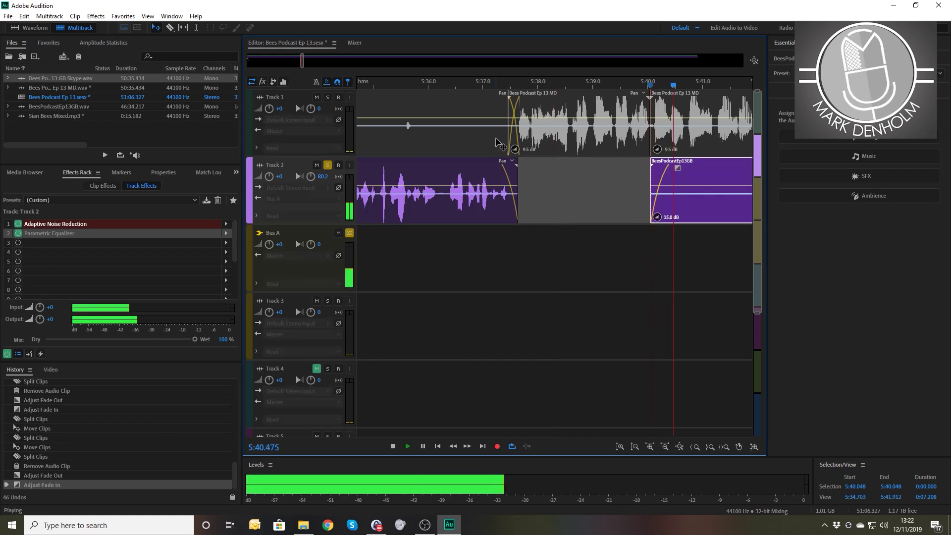
scroll(703, 141, down, 5)
scroll(707, 145, down, 3)
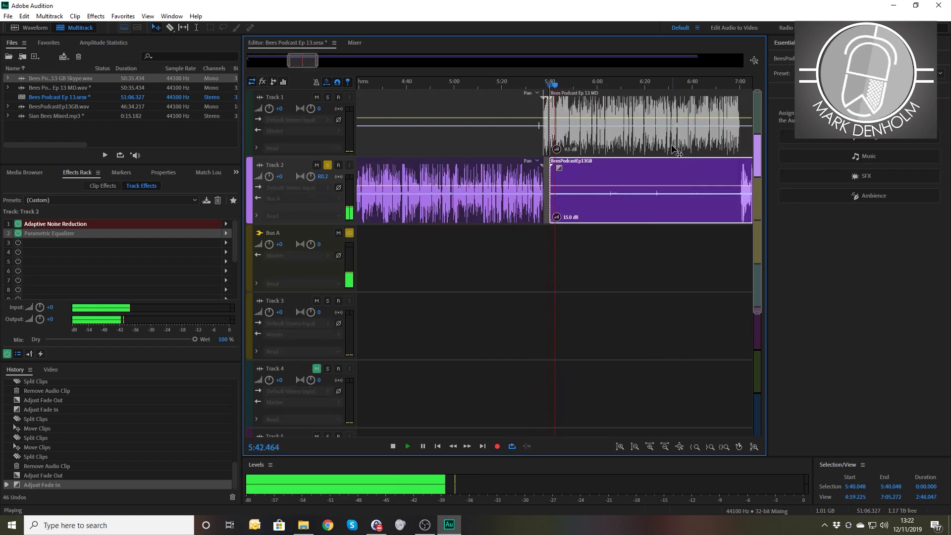
click(584, 87)
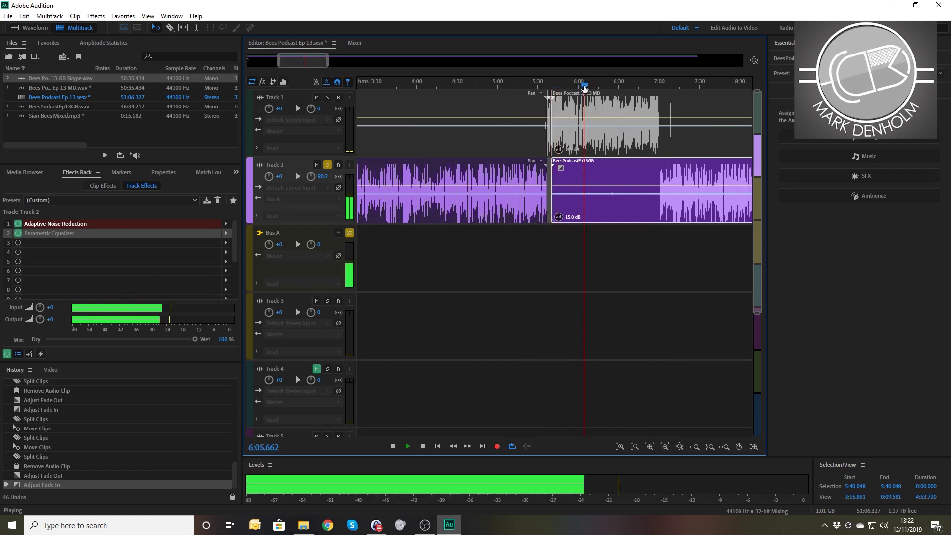
key(space)
Step: Split the Track 2 clip at 6:52.751 and delete its unneeded part before the cut
click(649, 85)
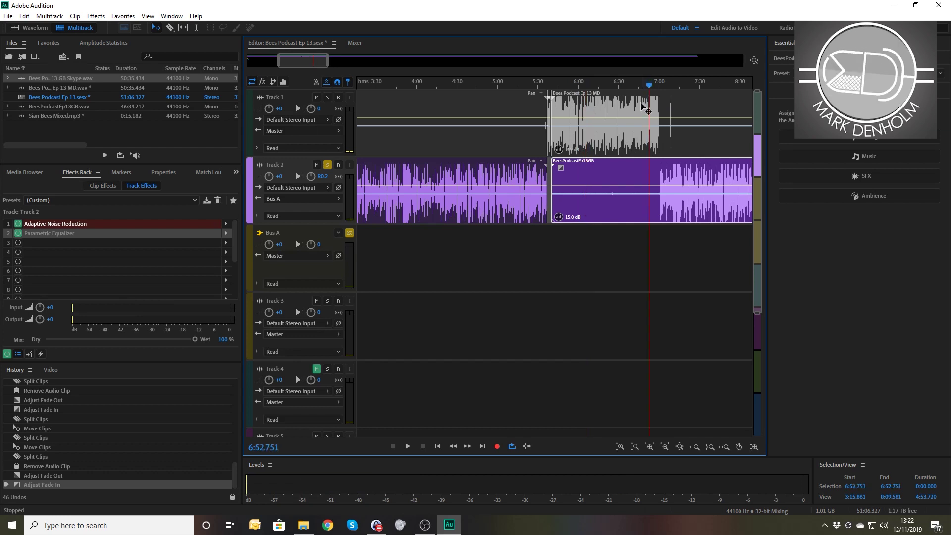
key(ctrl+k)
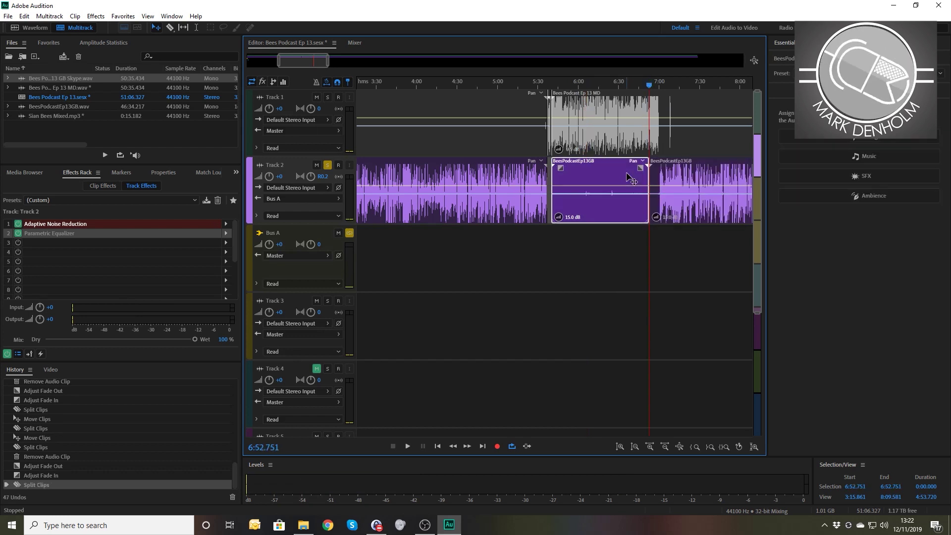
key(Delete)
Step: Turn off solo on Track 2 and play both voices from 6:52.751 to the speaker change near 7:00
key(equal)
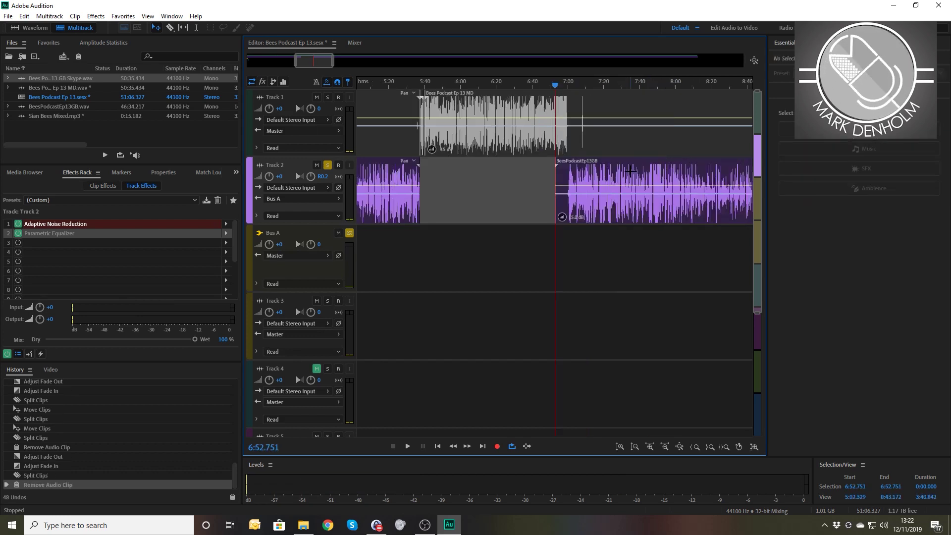
key(equal)
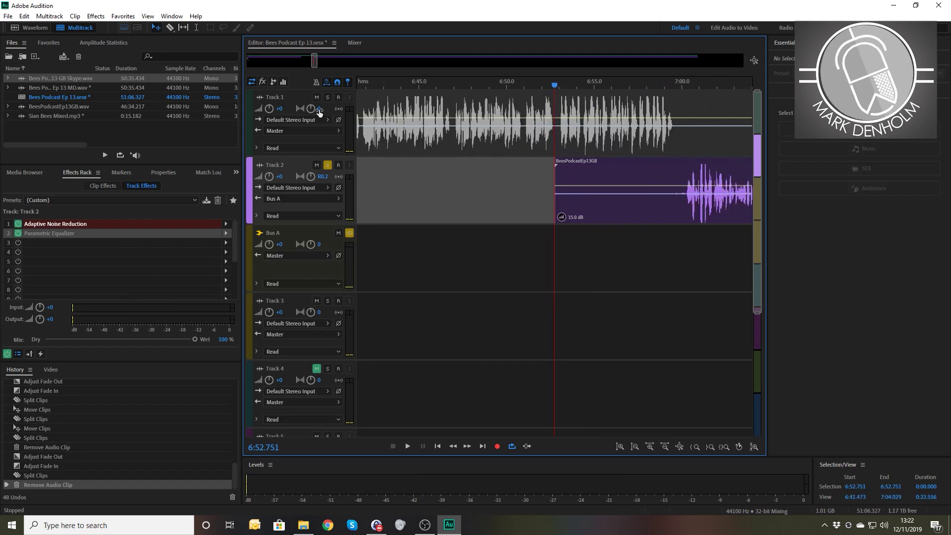
click(327, 166)
key(space)
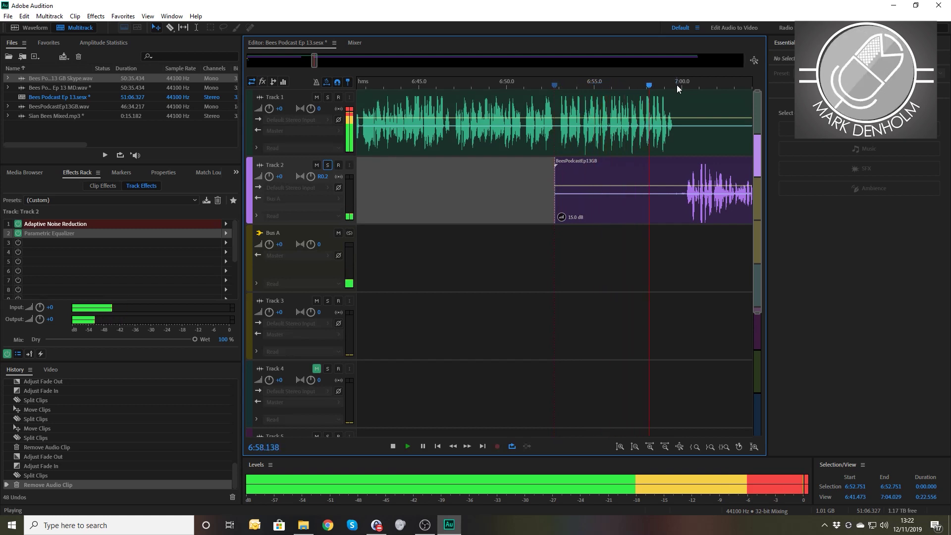
key(space)
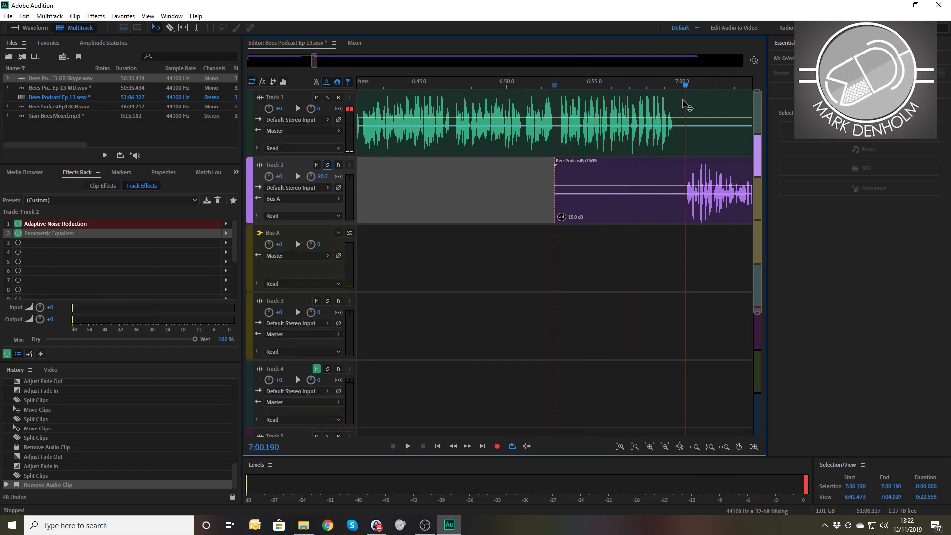
Step: Split both voice clips at 6:59.964 and delete the silent Track 2 remnant before the cut
drag(685, 85, 682, 84)
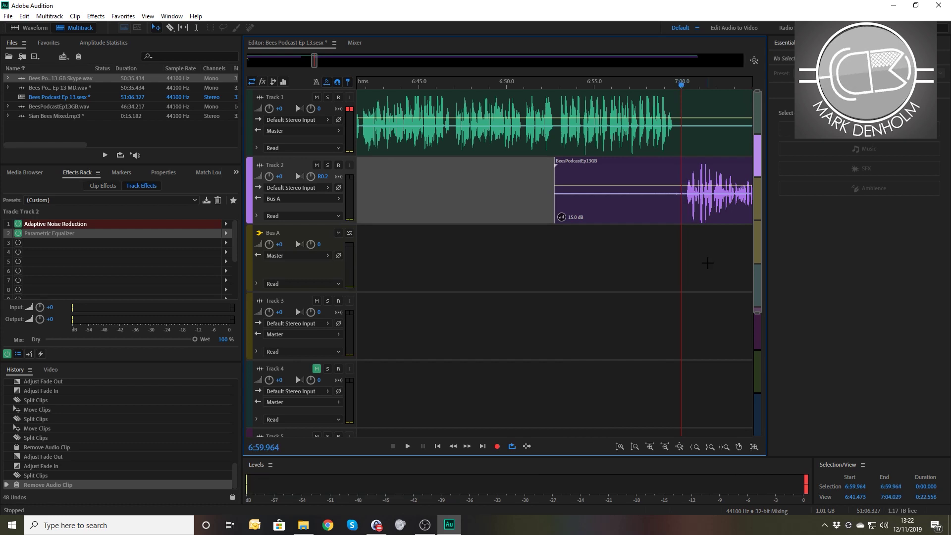
drag(708, 261, 686, 119)
key(ctrl+k)
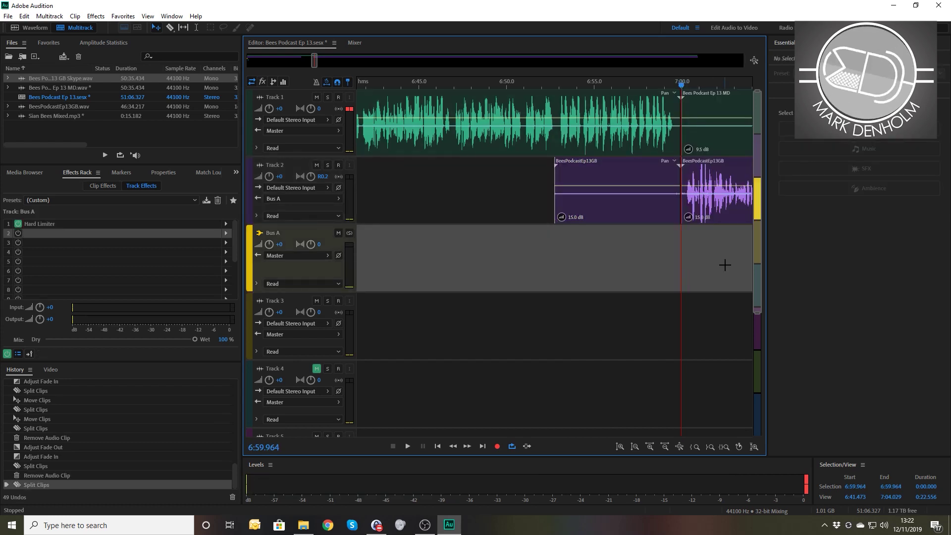
drag(724, 263, 706, 108)
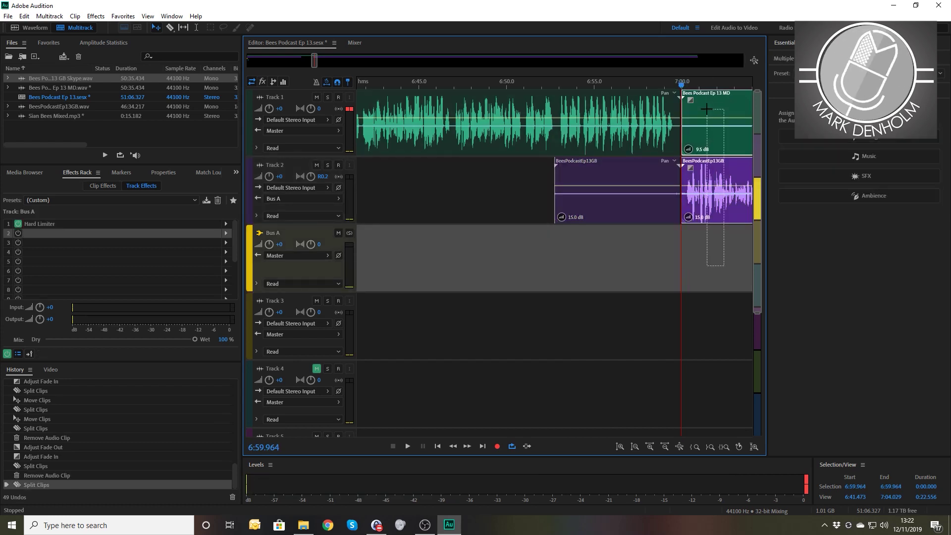
click(656, 170)
key(Delete)
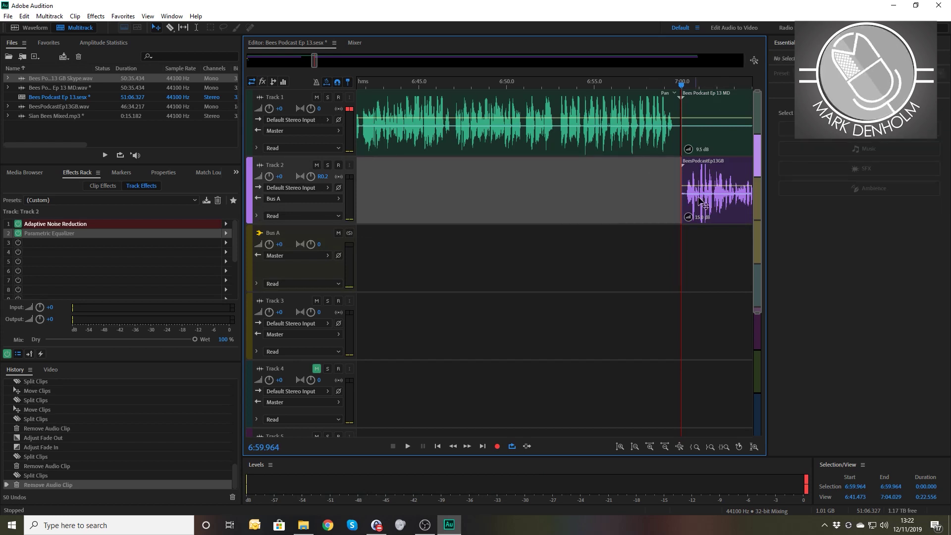
Step: Move both later voice clips back to about 6:59.5 and add a short fade-in to the Track 2 clip
drag(704, 143, 689, 109)
drag(717, 168, 710, 168)
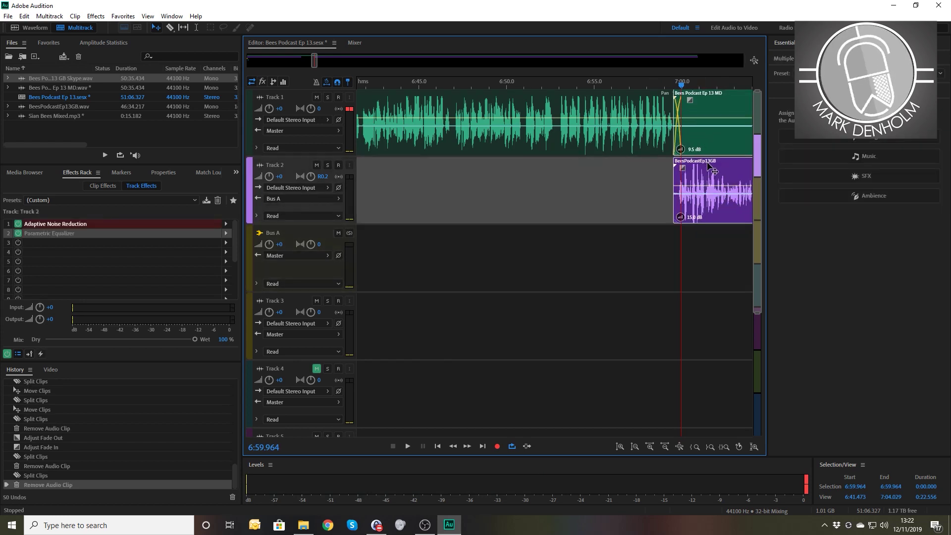
click(643, 190)
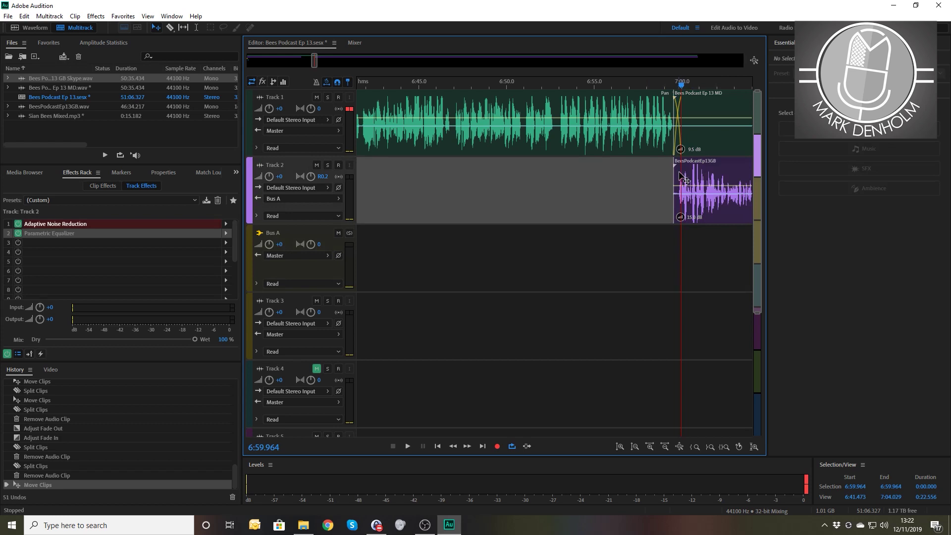
click(682, 170)
drag(683, 168, 690, 168)
Step: Play the tightened speaker change near 7:00 from 6:56.181
click(615, 81)
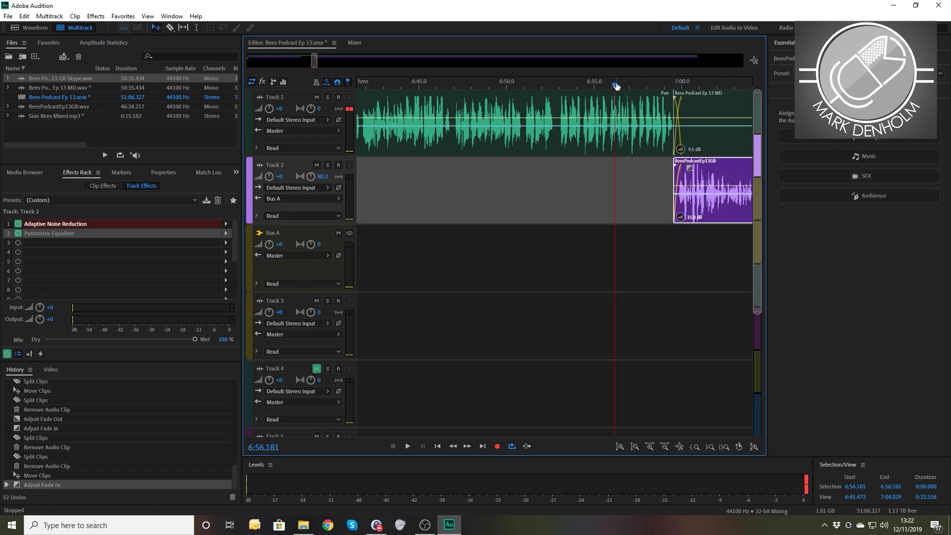
key(space)
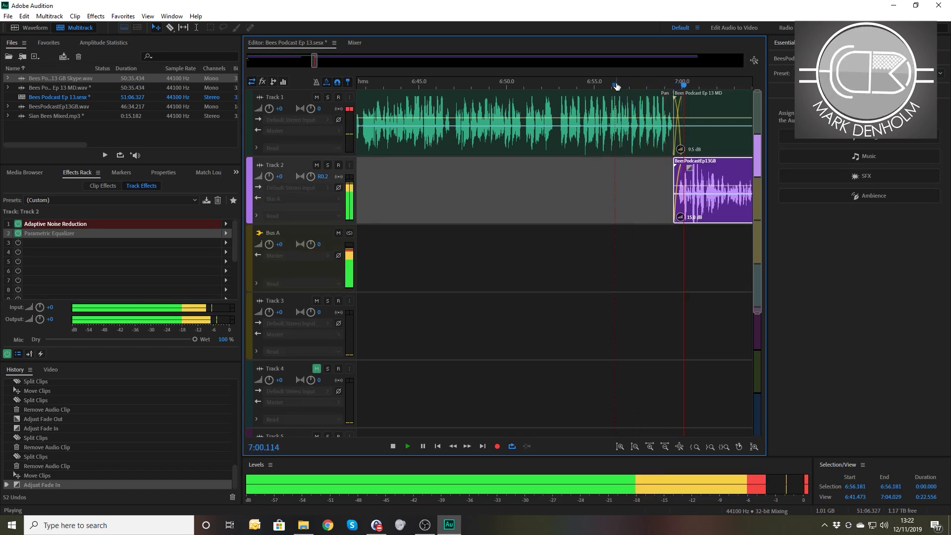
key(space)
Step: Listen to the short Track 1 sound near 7:07 from 7:07.021, and move the playhead to the speaker change at 9:02.214
scroll(619, 86, down, 7)
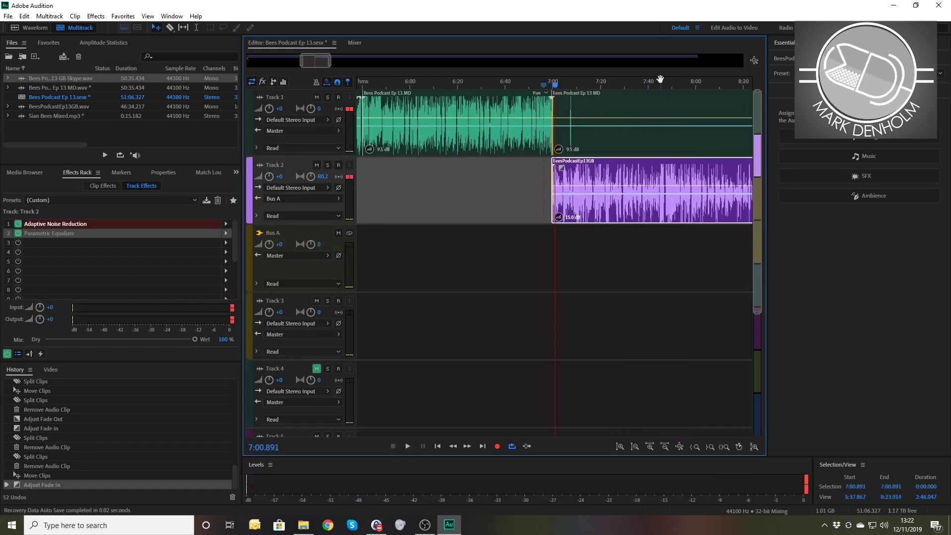
key(space)
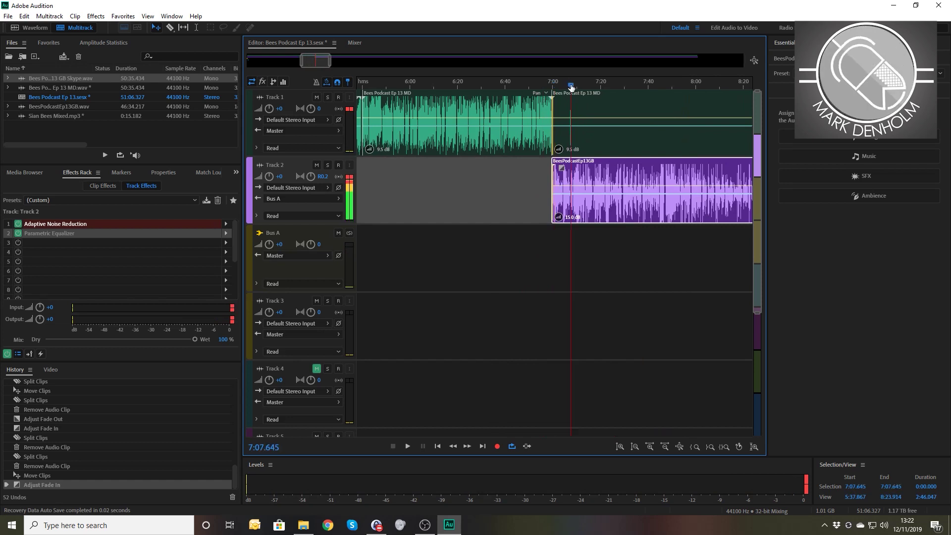
click(570, 85)
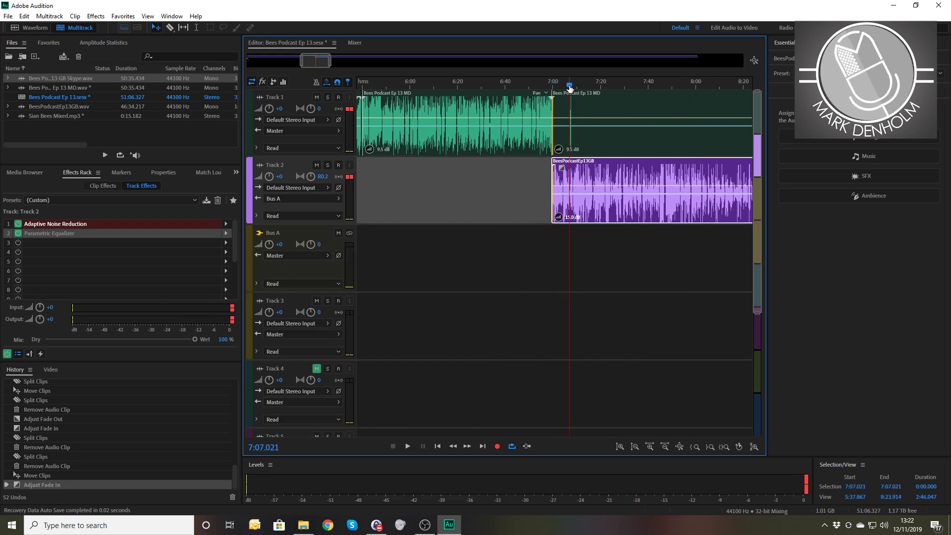
key(space)
scroll(570, 88, up, 3)
scroll(570, 88, down, 7)
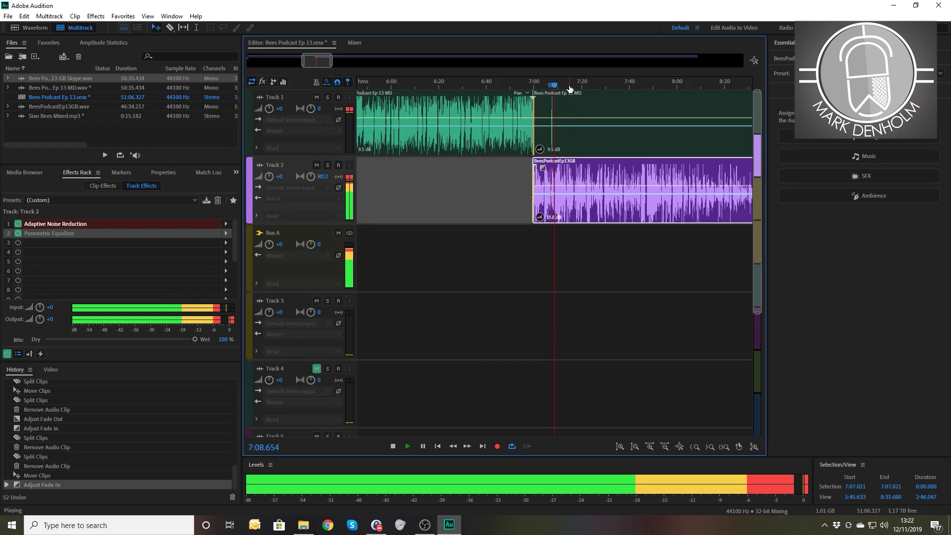
key(space)
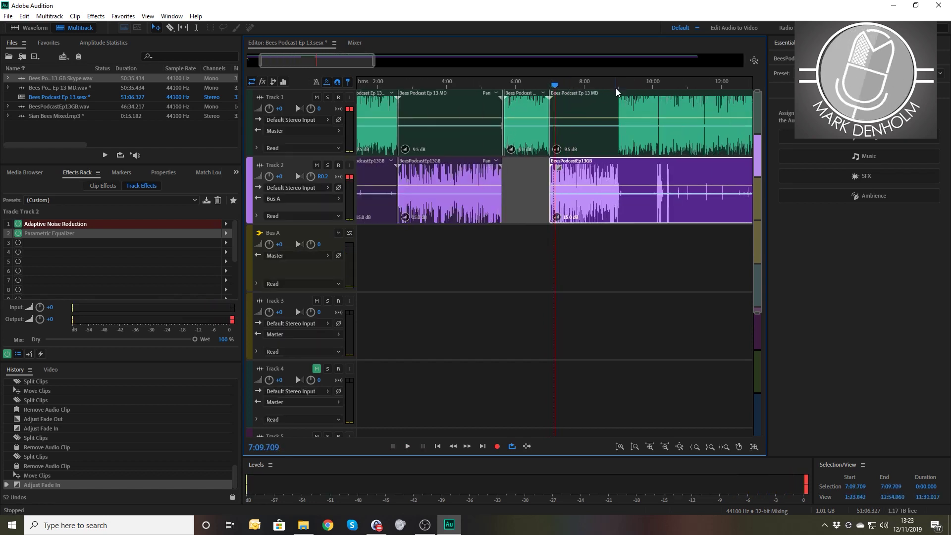
drag(617, 88, 620, 90)
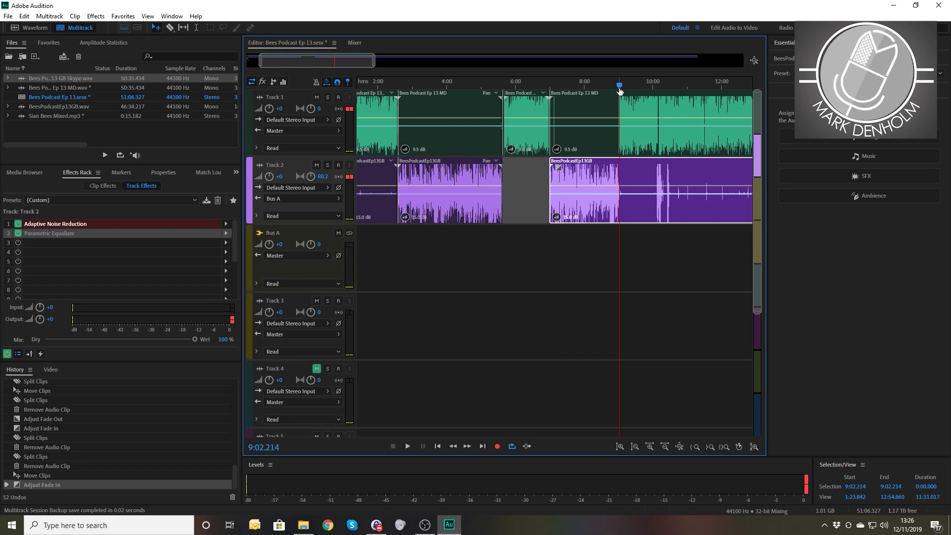
Step: Delete the leftover Track 1 and Track 2 clips after the episode's end at 45:51.221
key(space)
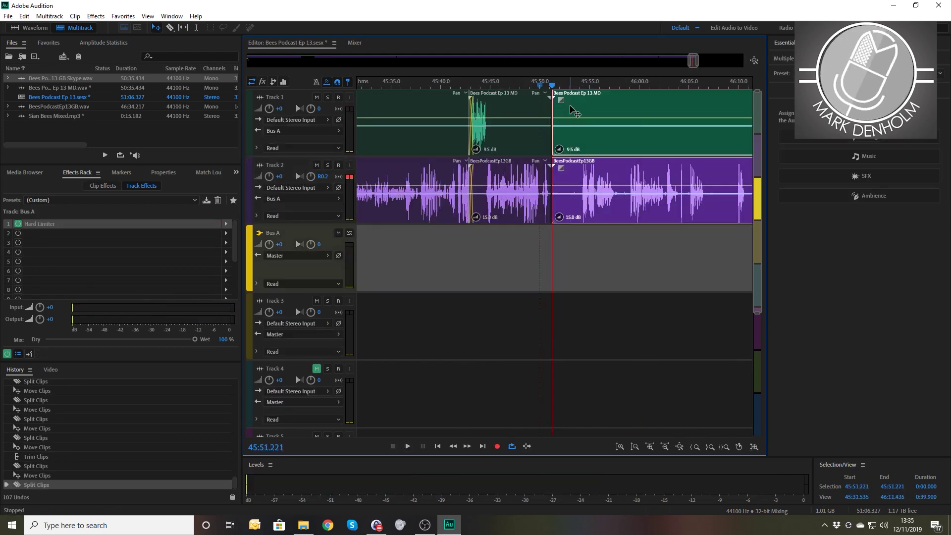
key(Delete)
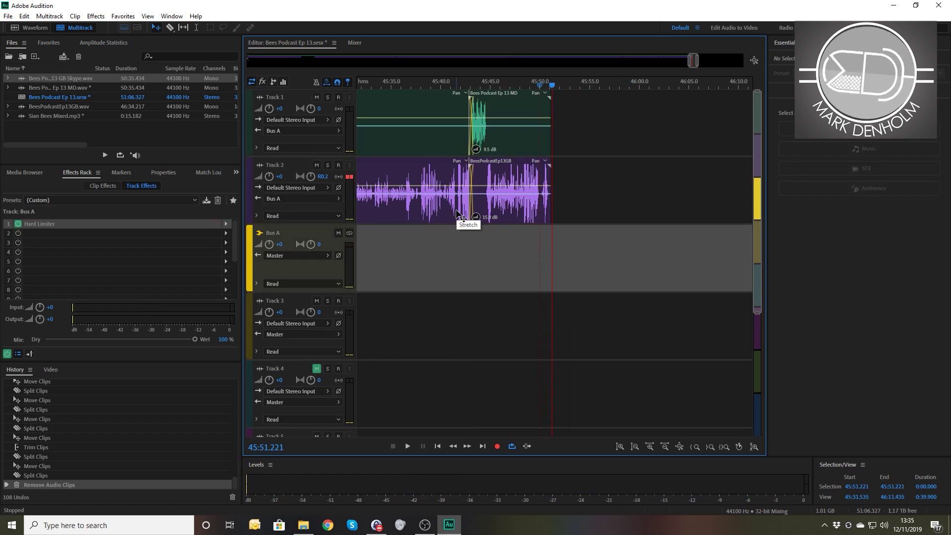
Step: Move the Sian Bees Mixed outro clip on Track 3 to the episode's end, starting at about 45:50.3
scroll(456, 215, down, 14)
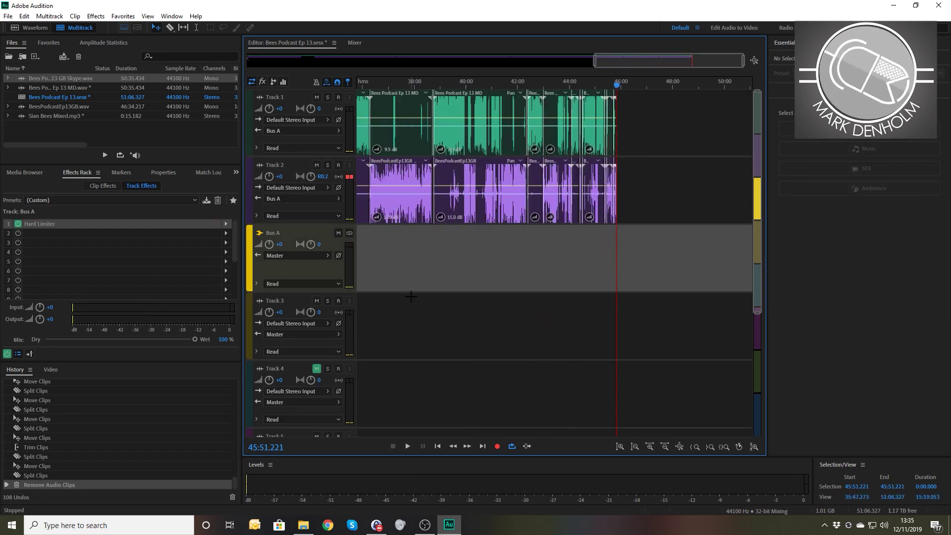
scroll(388, 310, down, 3)
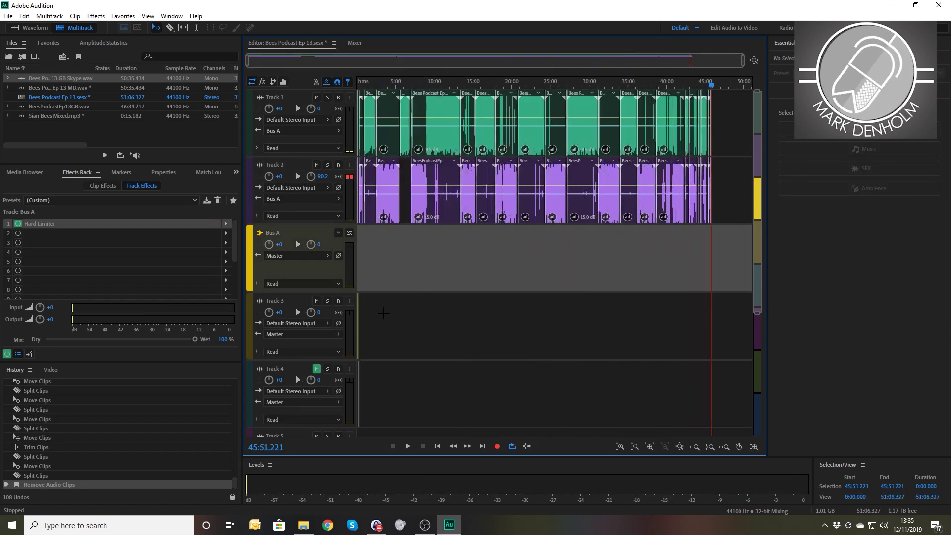
click(361, 366)
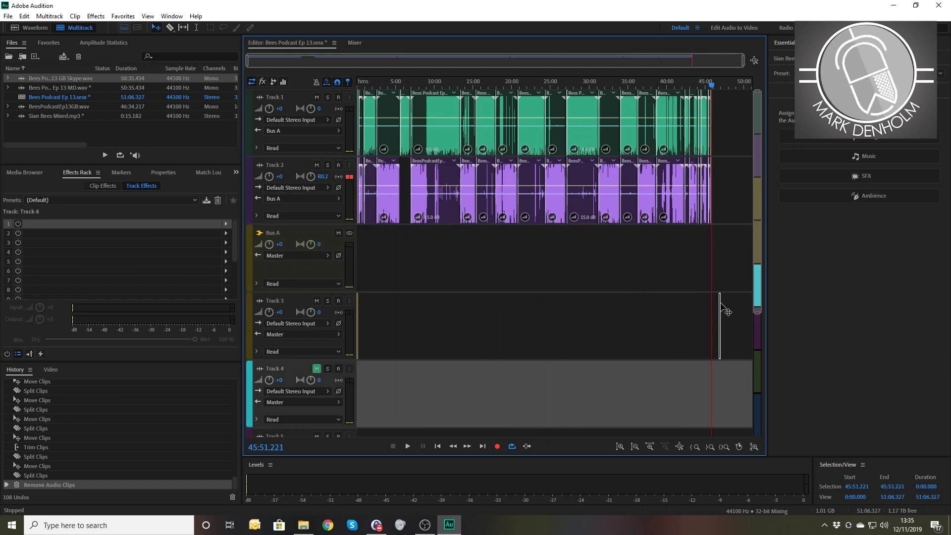
drag(718, 311, 715, 311)
scroll(713, 307, up, 10)
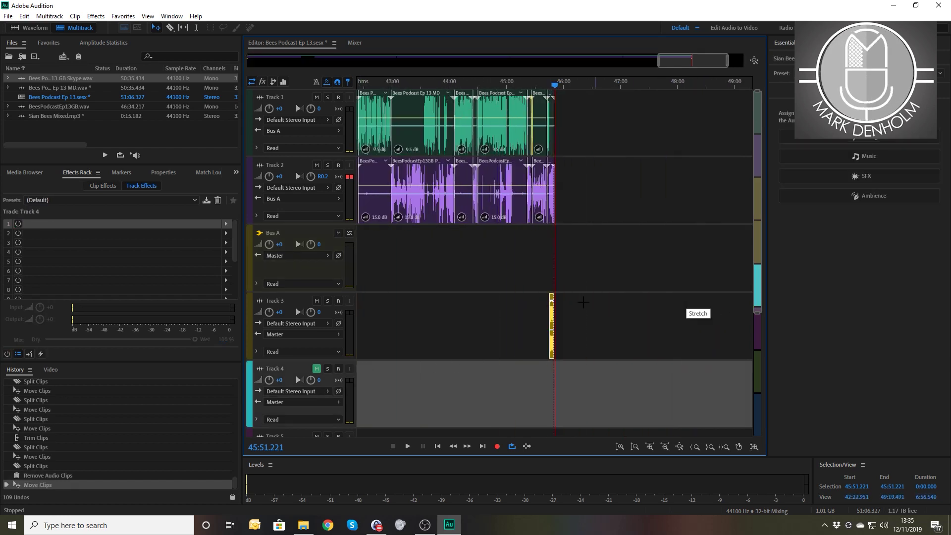
scroll(545, 307, up, 10)
click(493, 299)
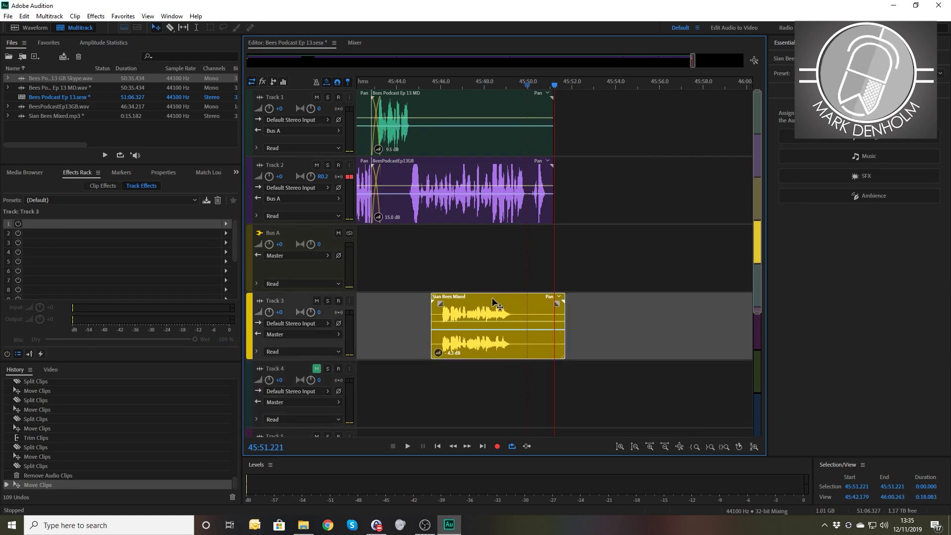
drag(605, 313, 585, 308)
Step: Play the episode's ending with the outro from 45:48.947 and unmute Track 4
key(space)
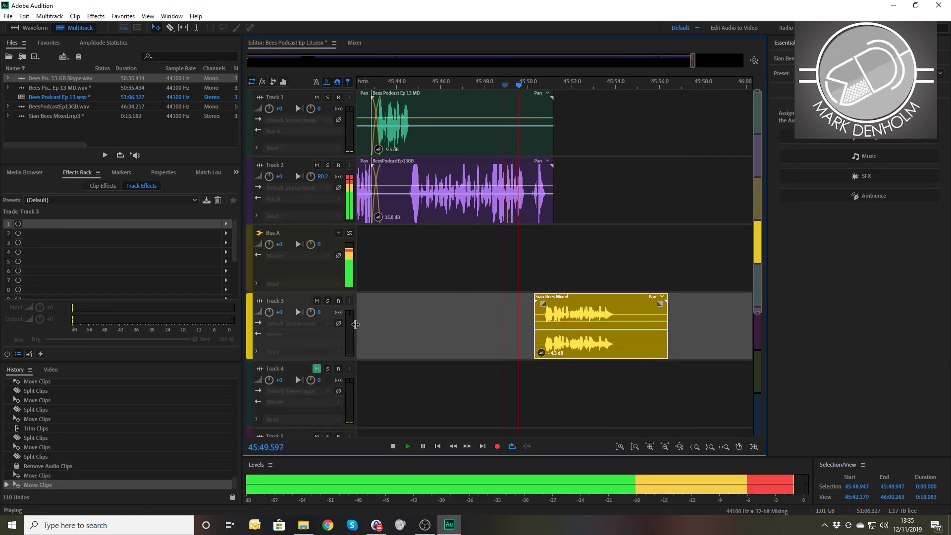
click(317, 369)
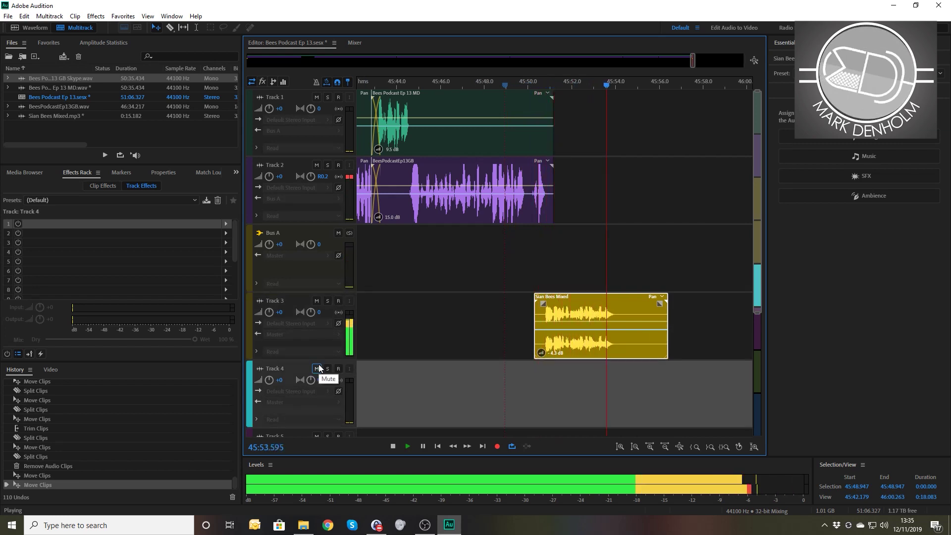
key(space)
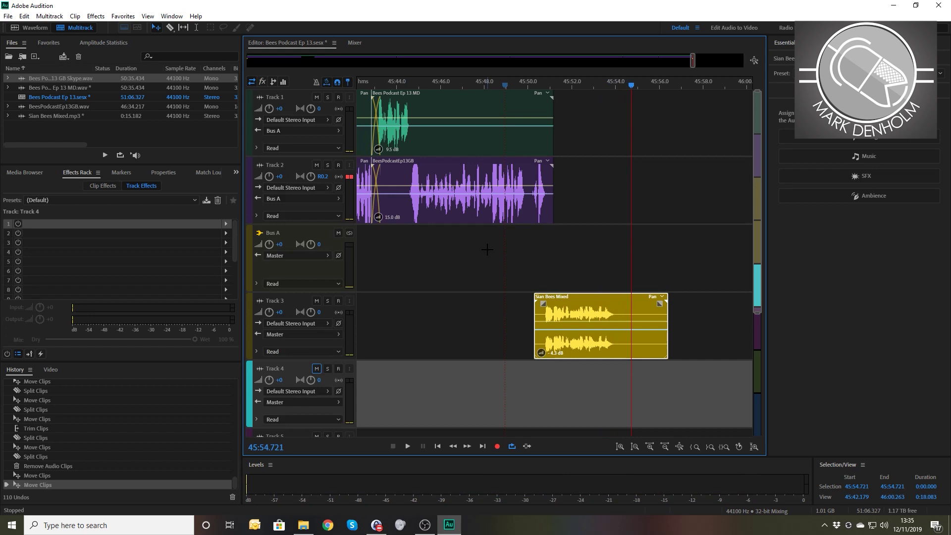
Step: Play the episode's opening from the start through the intro and the first voice clips
key(Home)
key(space)
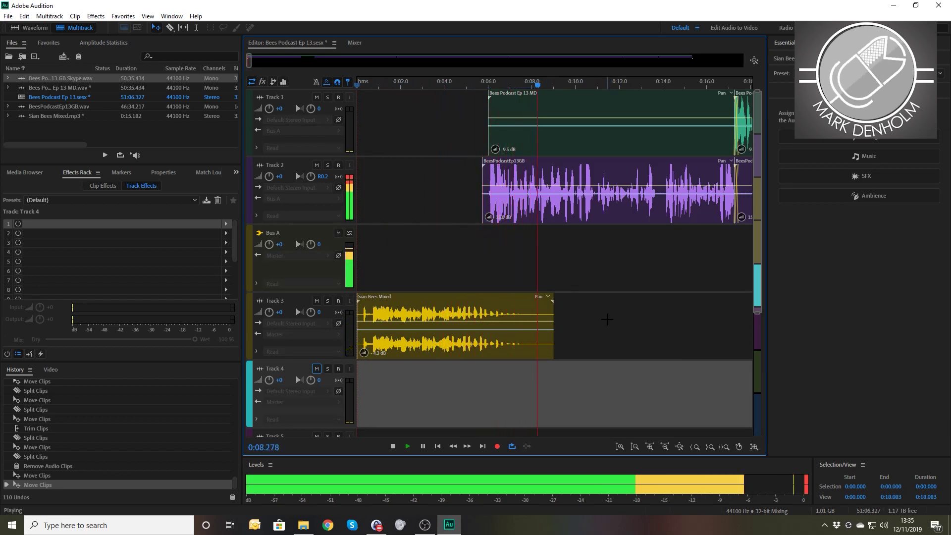
key(space)
Step: Add a Dynamics effect to the Master track with the compressor at -20 dB threshold and 1.5 ratio, and the limiter on
scroll(607, 320, down, 5)
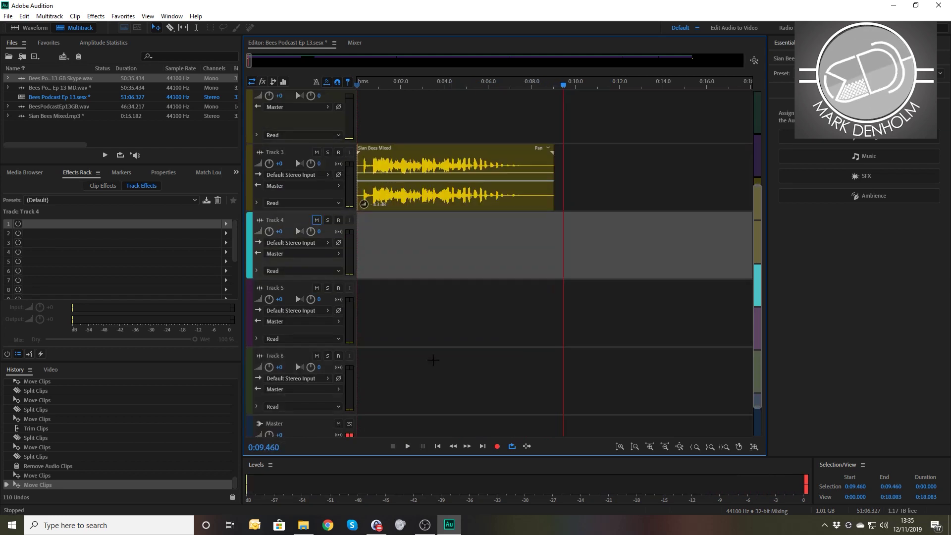
click(271, 394)
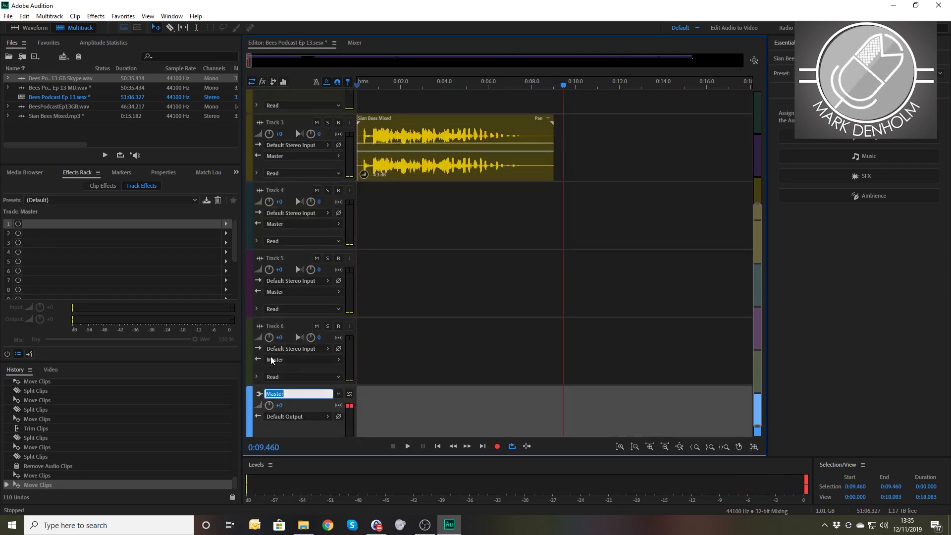
click(225, 223)
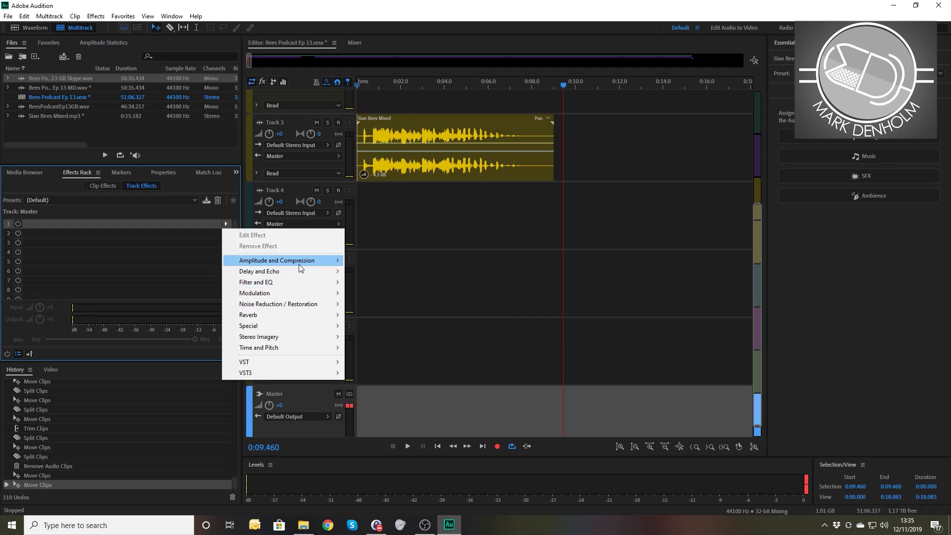
mouse_move(299, 263)
click(392, 294)
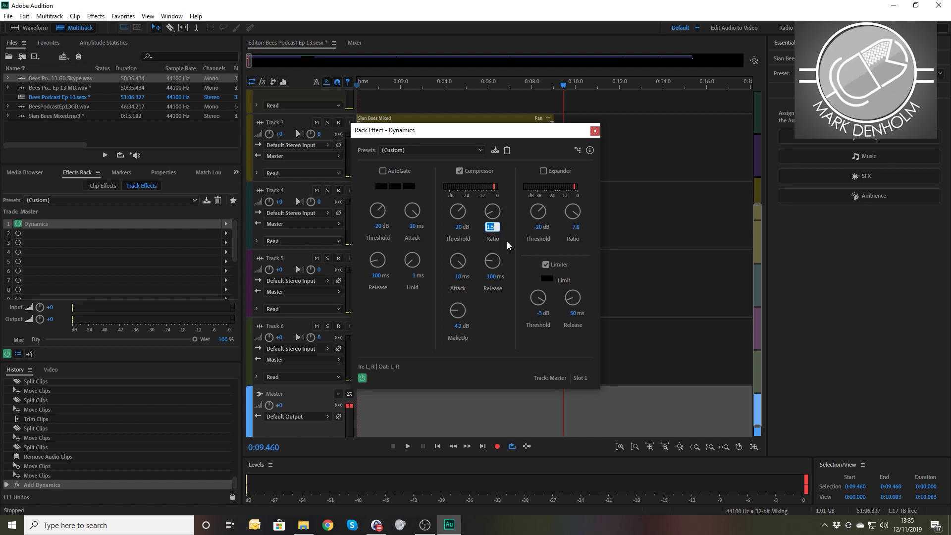
click(594, 131)
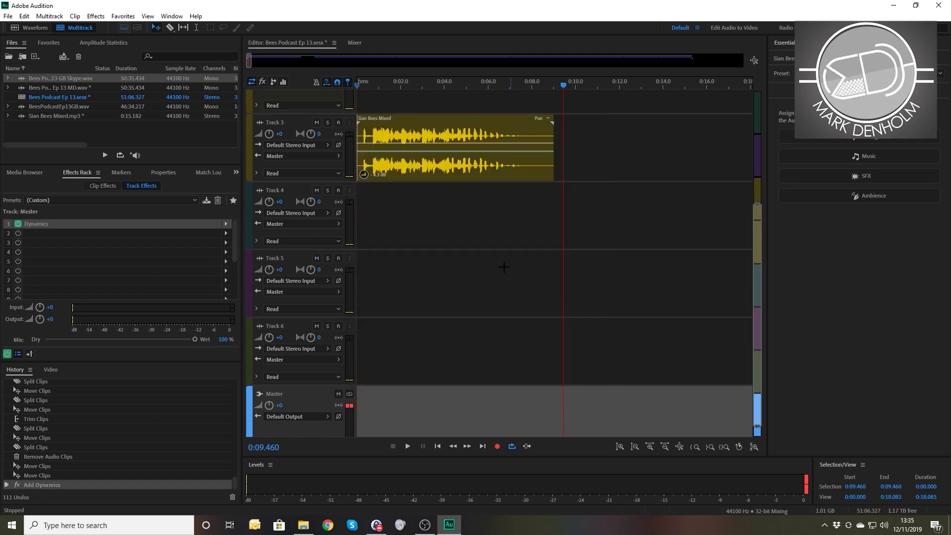
Step: Play the mix from 0:09.460 and set the limiter threshold of the Master track's Dynamics effect to -1 dB
scroll(629, 122, up, 3)
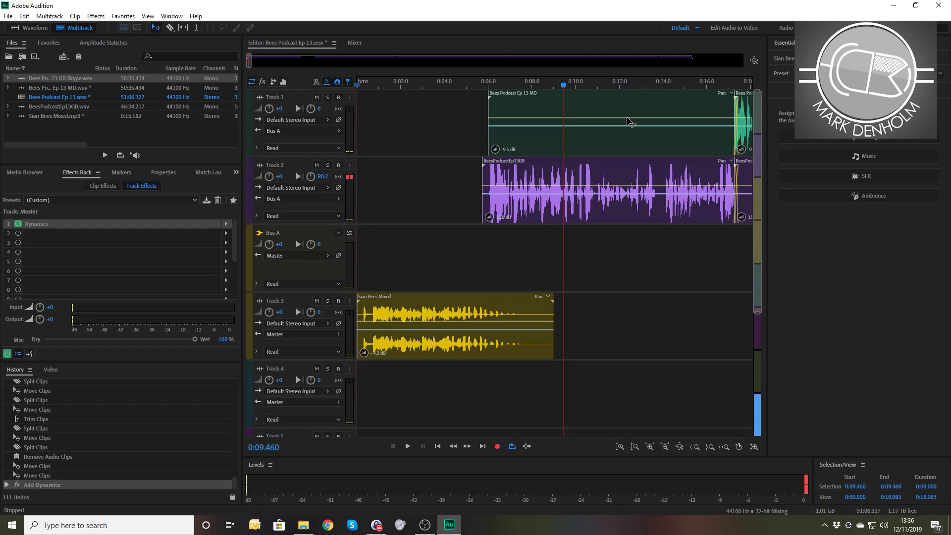
key(space)
scroll(431, 381, down, 3)
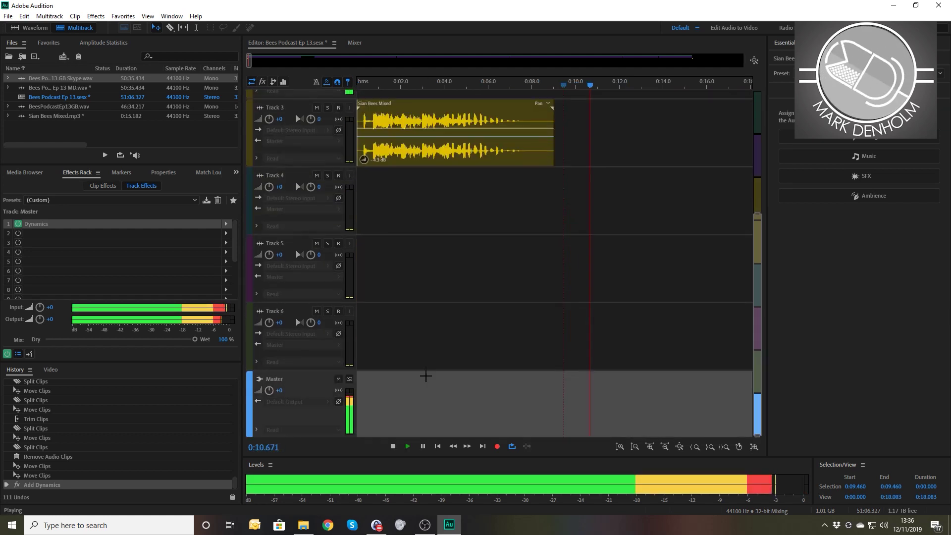
double_click(46, 223)
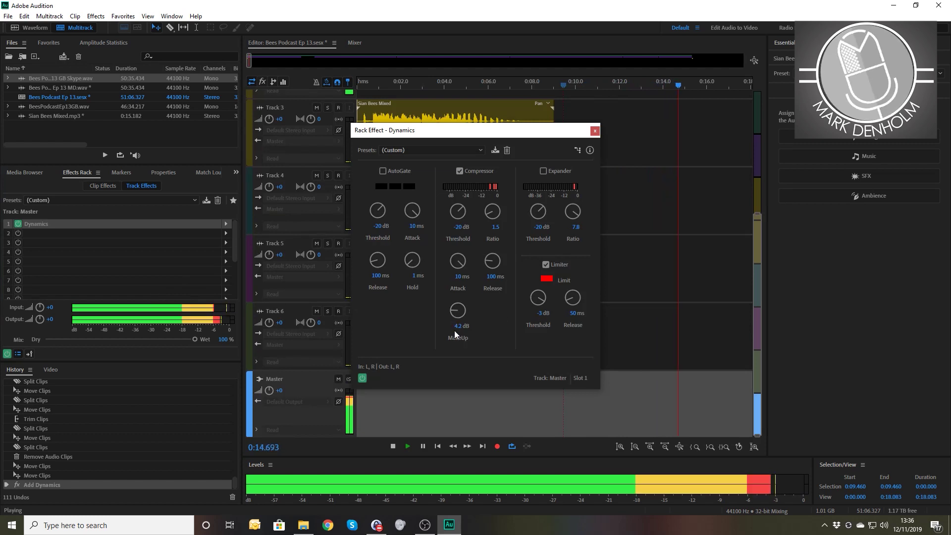
click(542, 313)
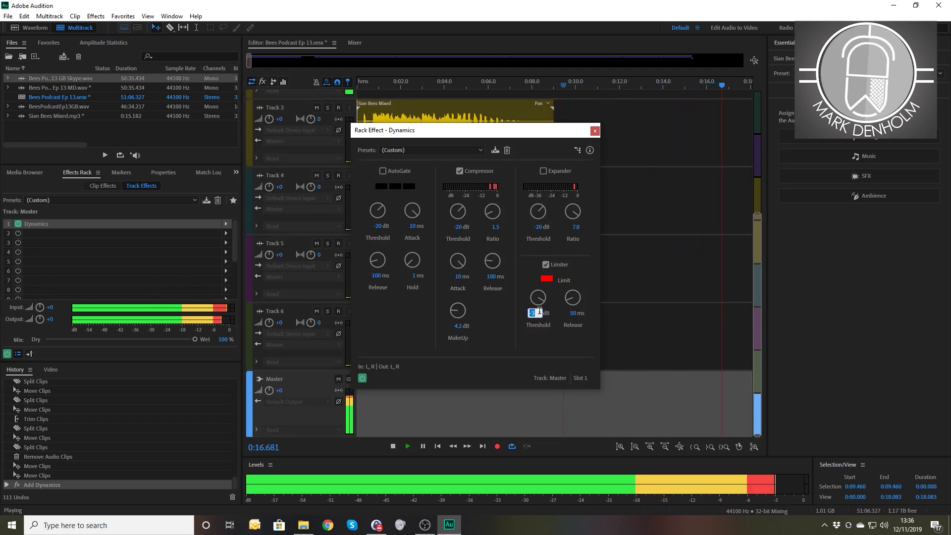
key(Return)
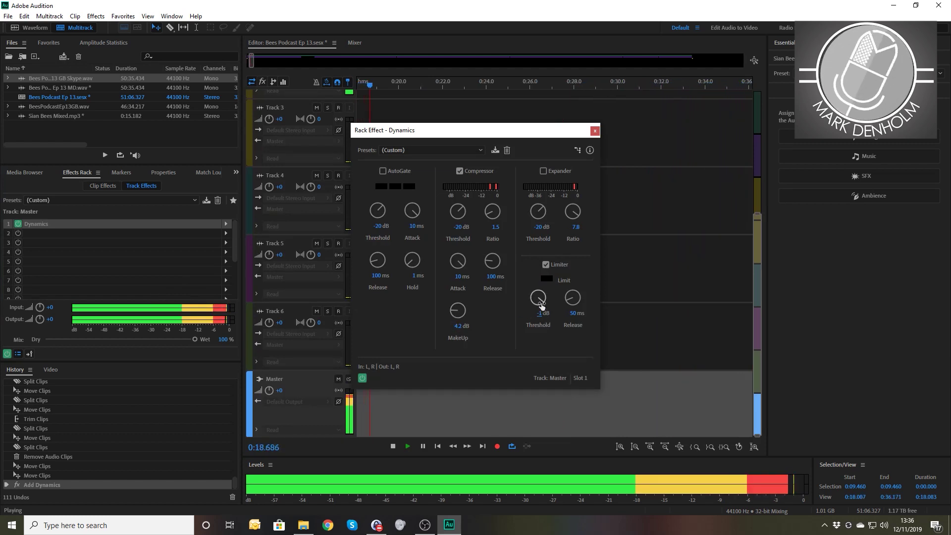
Step: Audition the compressor with 0 dB MakeUp gain, set it to 2 dB, and close the Dynamics settings
key(space)
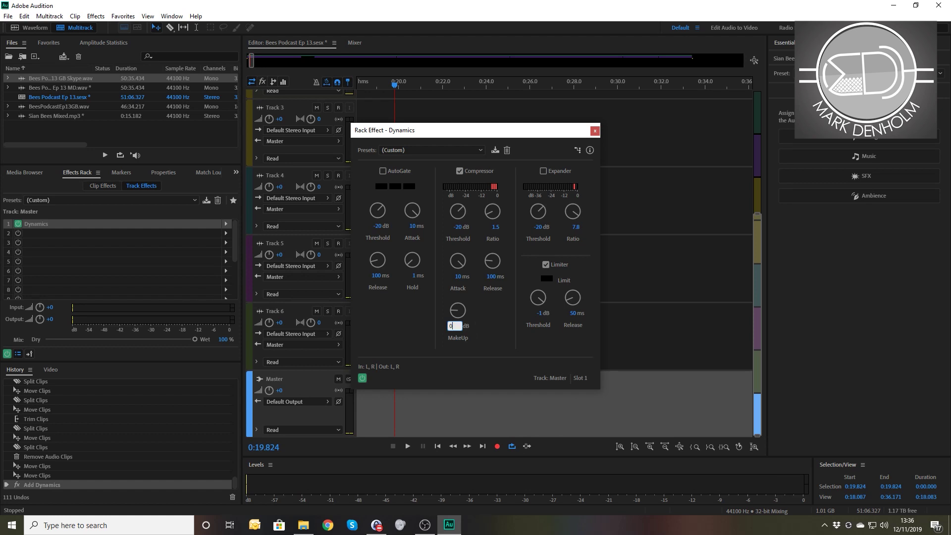
key(space)
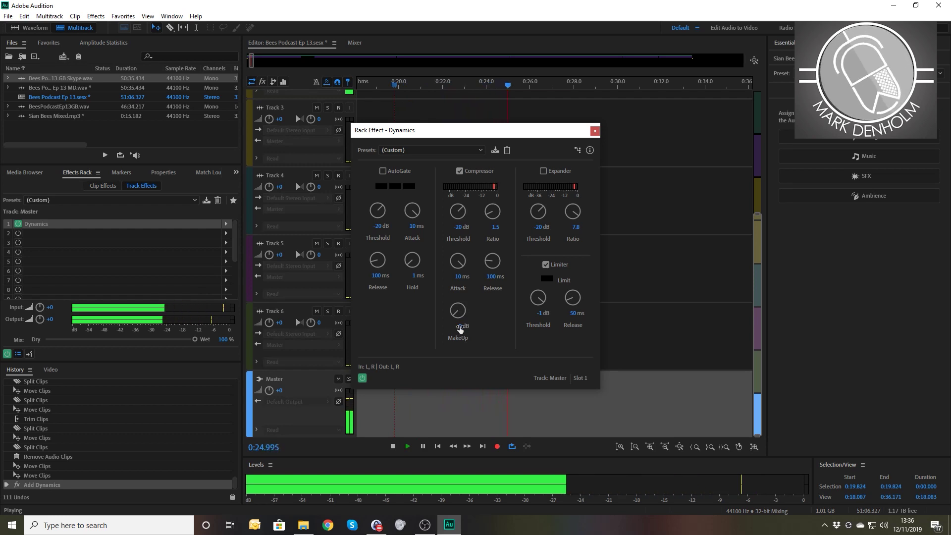
click(459, 326)
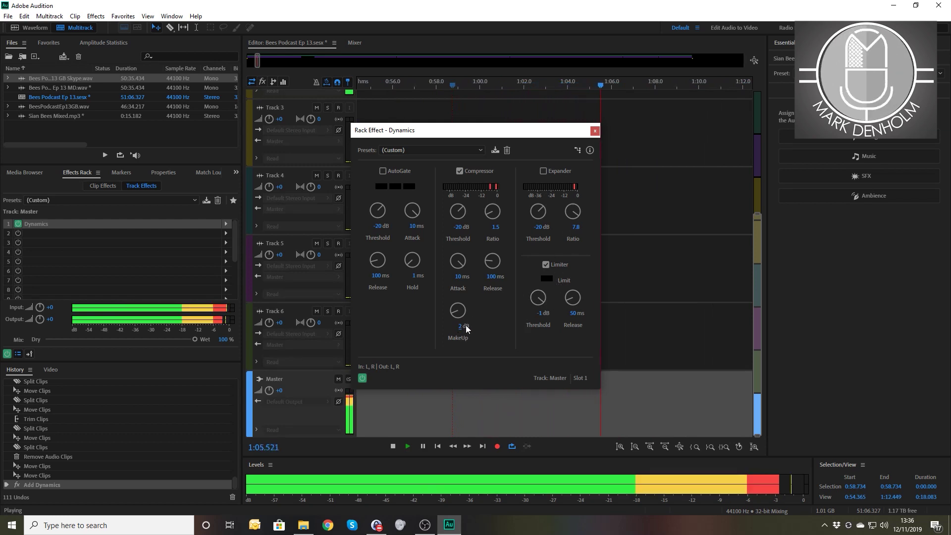
click(595, 130)
key(space)
Step: Save the session without copying media to its folder, saving changes to Bees Podcast Ep 13 MD.wav but not to Sian Bees Mixed.mp3
scroll(573, 247, up, 5)
scroll(573, 248, up, 1)
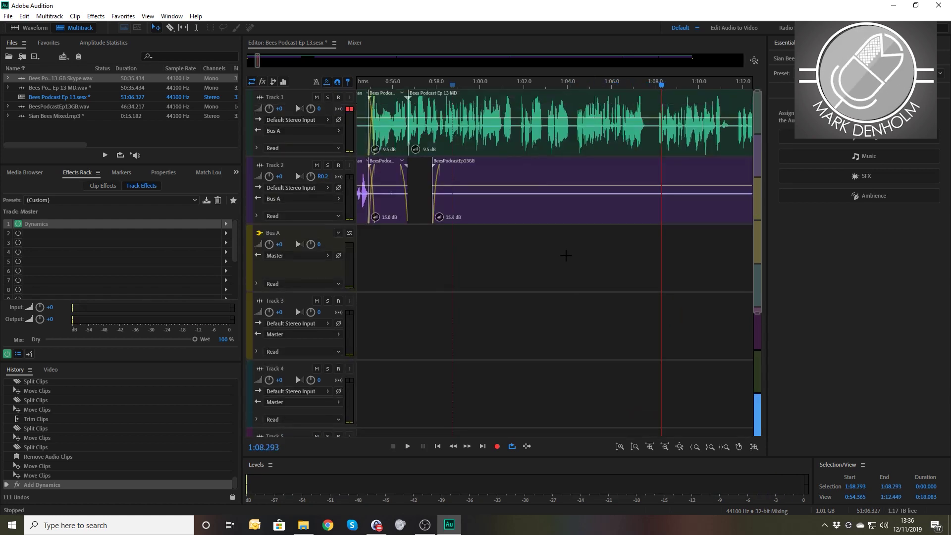
click(551, 271)
key(backslash)
click(570, 294)
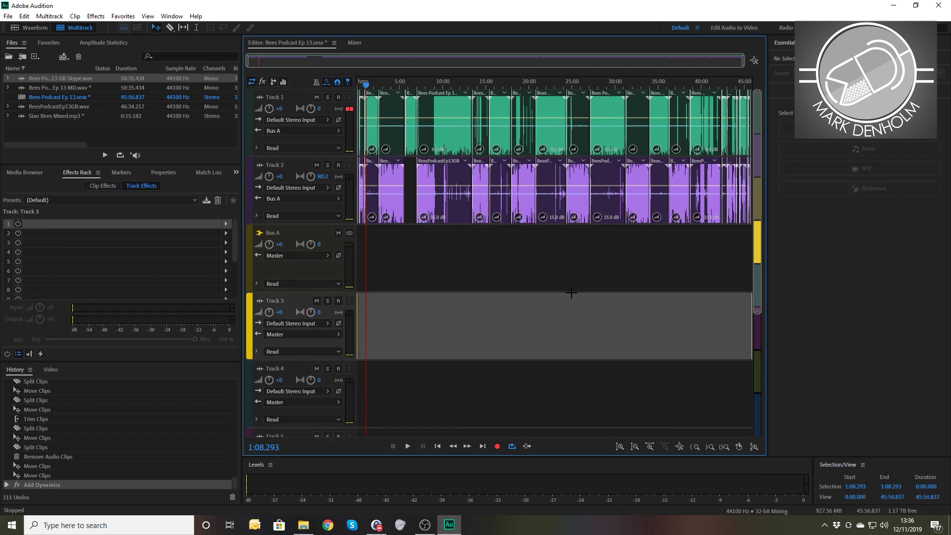
key(ctrl+s)
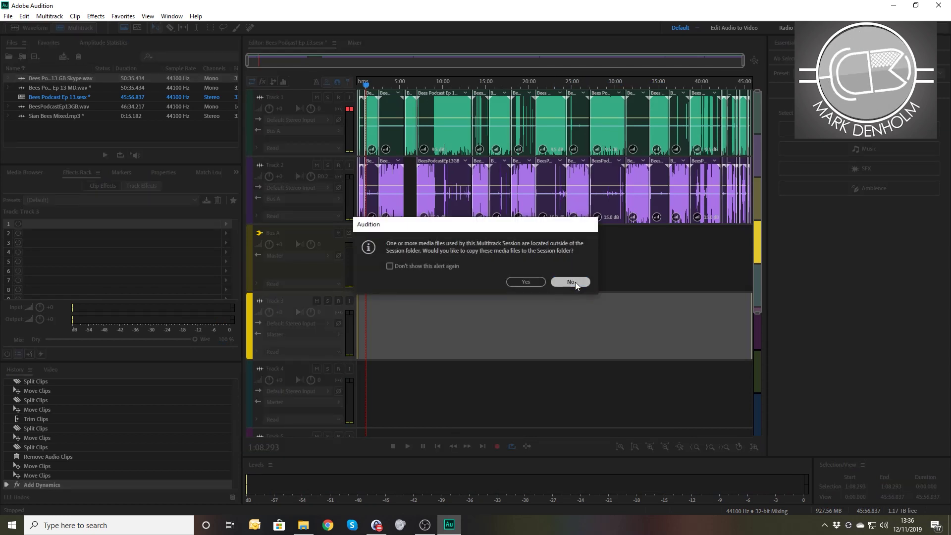
click(574, 282)
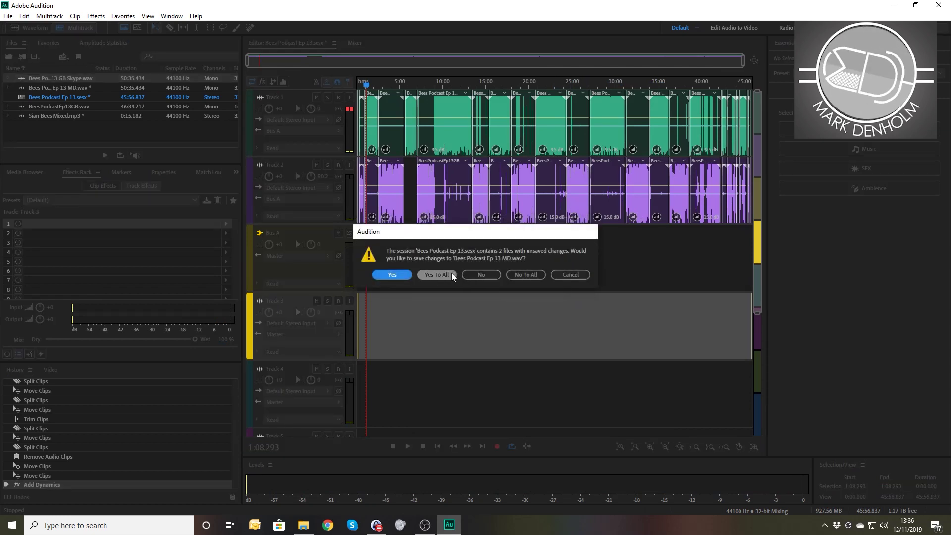
click(397, 276)
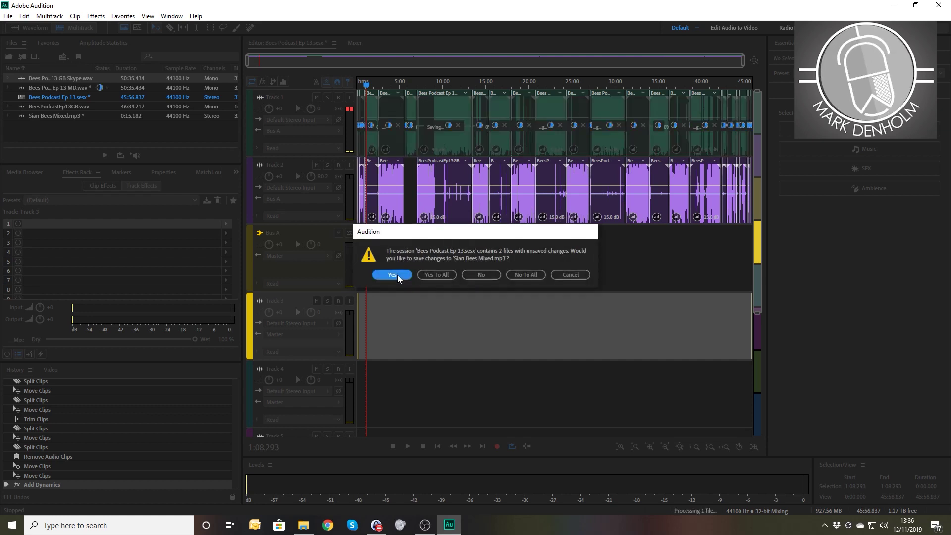
click(484, 276)
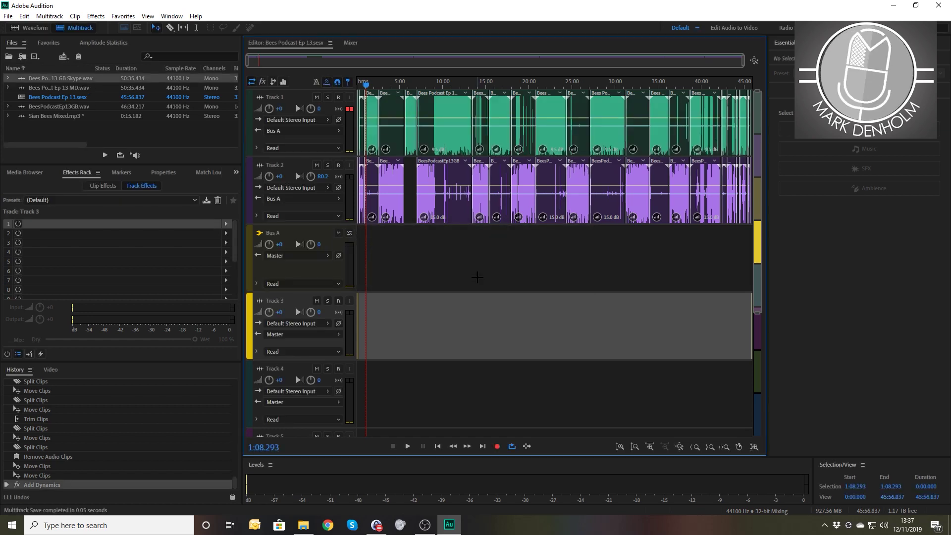
Step: Mix down the entire session to a new file and play the mixdown from the beginning
right_click(483, 276)
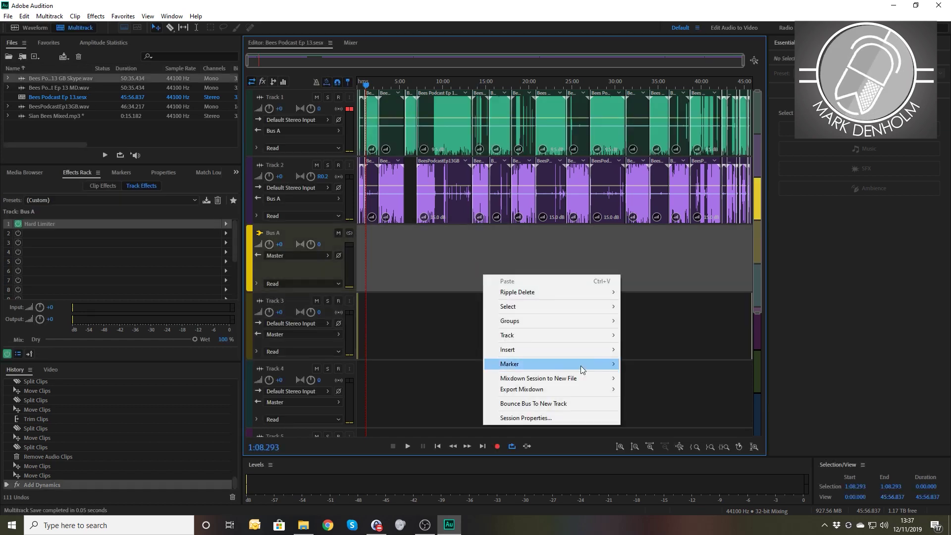
mouse_move(576, 378)
click(652, 391)
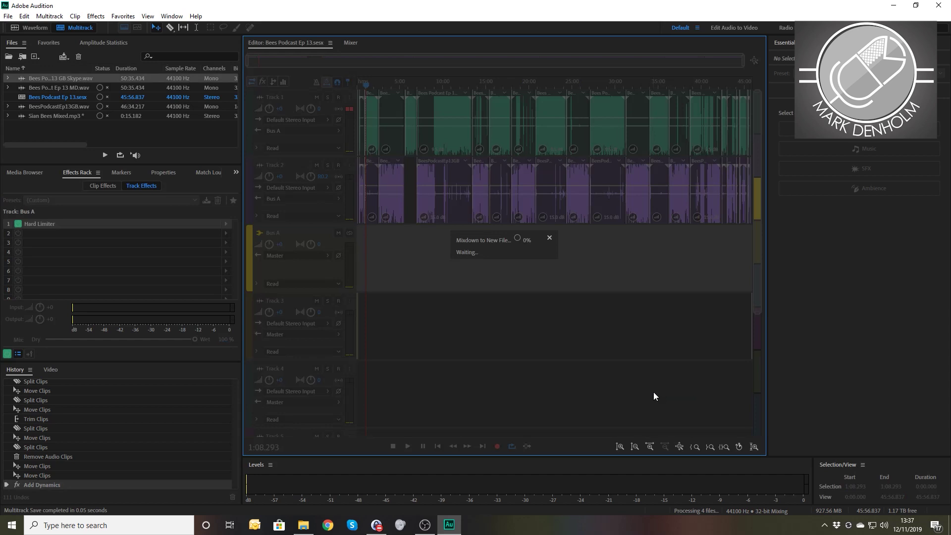
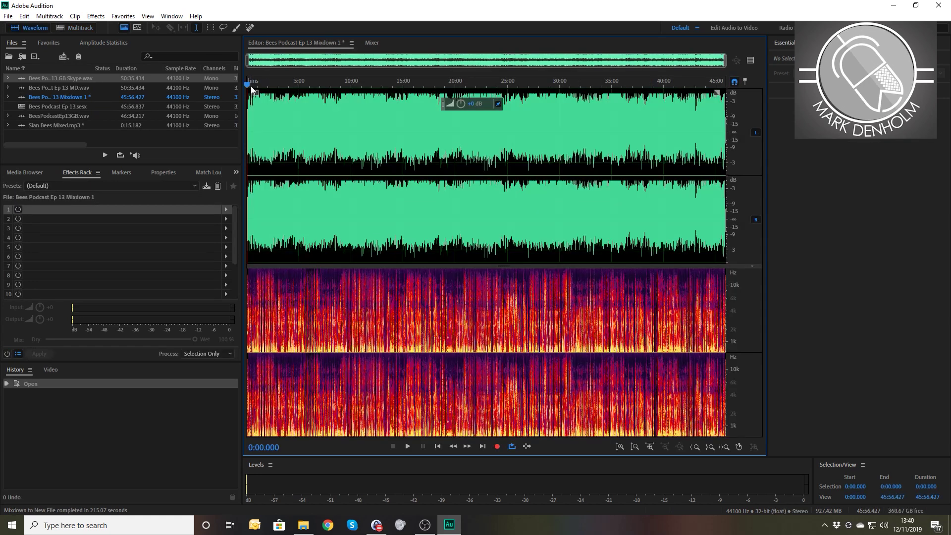
key(space)
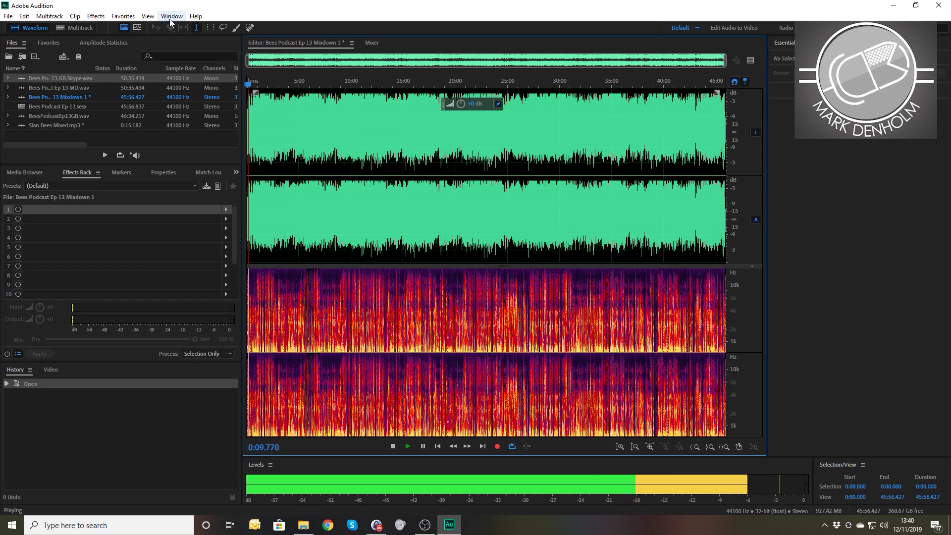
Step: Hide the Essential Sound controls and show the metadata of the mixdown file
click(172, 17)
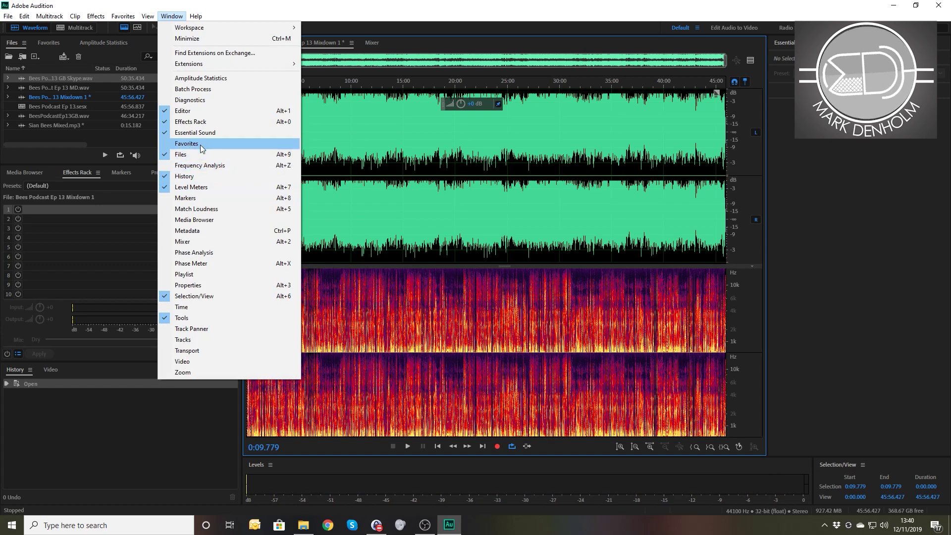
click(194, 133)
click(171, 17)
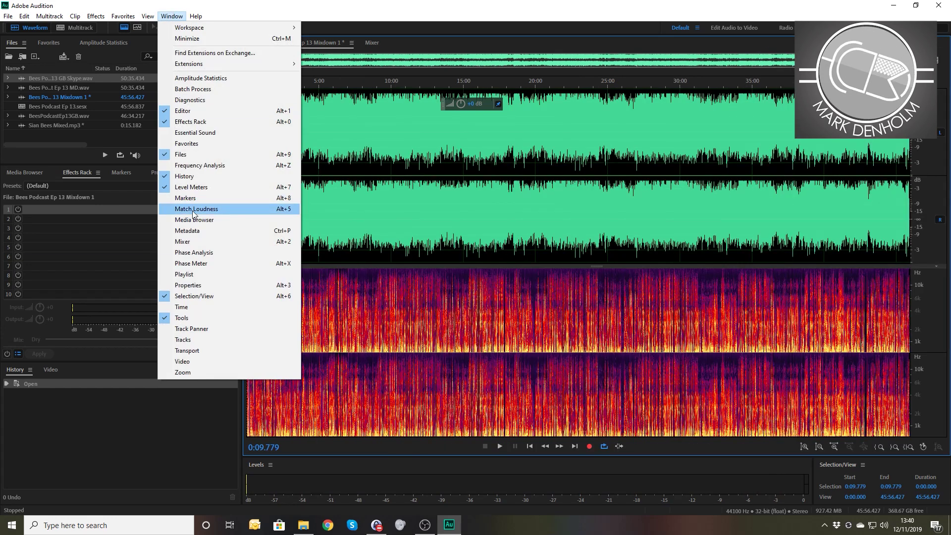
click(197, 231)
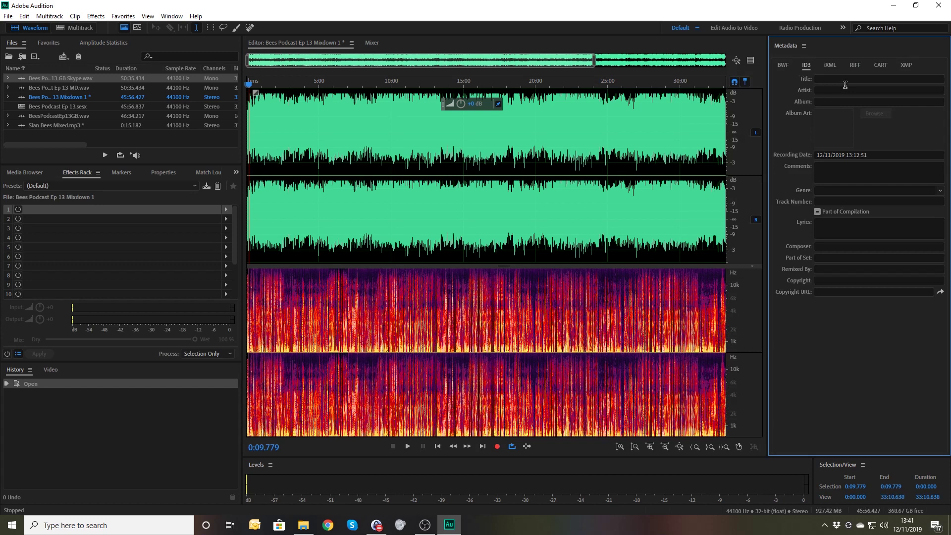
Step: Set the mixdown's ID3 title to Bees Radio Network Ep 13 and its artist to Bracknell Bees
click(847, 81)
text(Bees Radk)
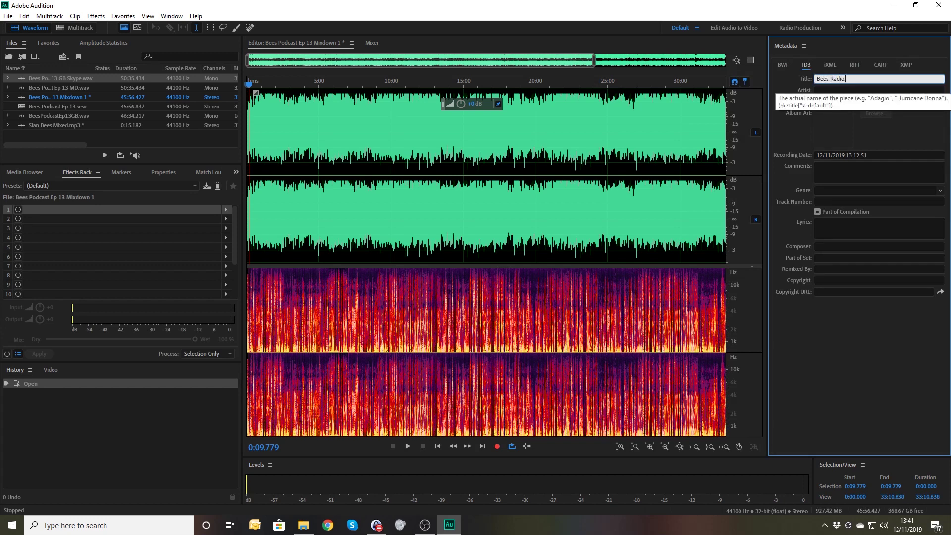
text( Network Ep 13)
key(Tab)
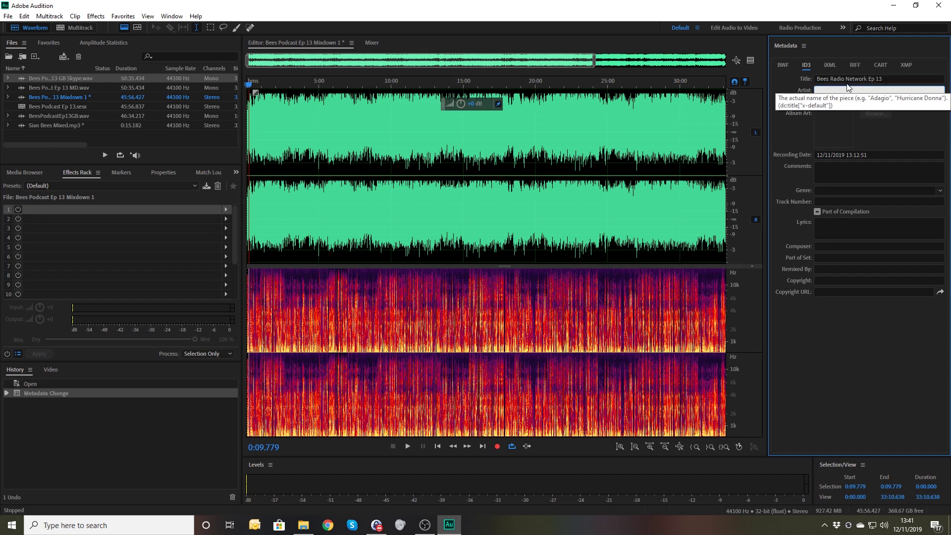
text(Bracknell Bees)
key(Tab)
Step: Enter the comment "In this episode" in the mixdown's ID3 metadata
key(Tab)
key(Tab)
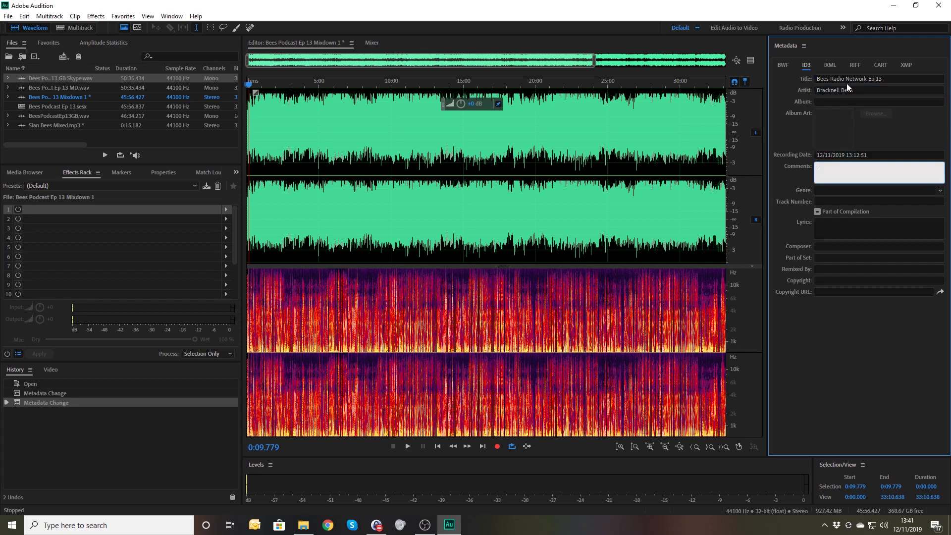
text(In this episode)
key(Tab)
key(Tab)
key(Tab)
key(Tab)
key(Tab)
key(Tab)
key(Tab)
key(Tab)
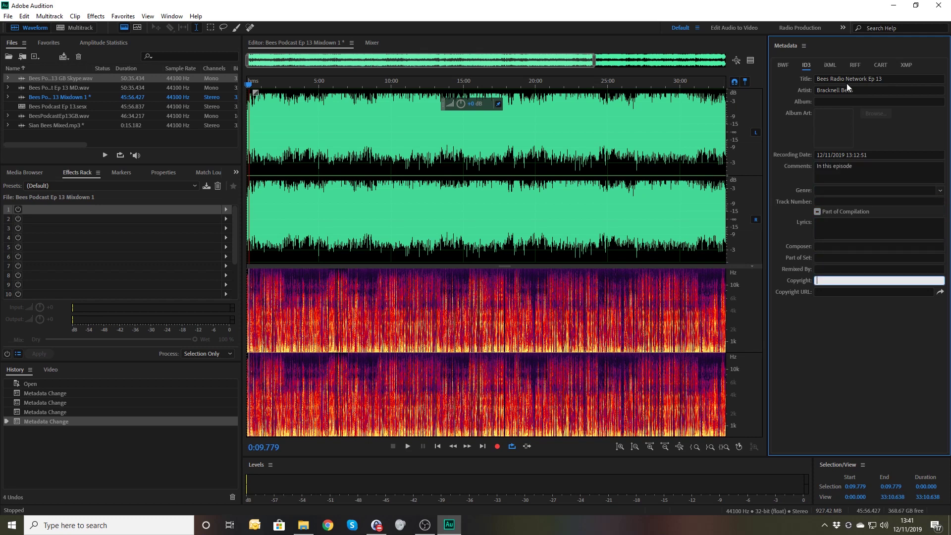
text(Bracknell Bees)
key(Tab)
text(htt)
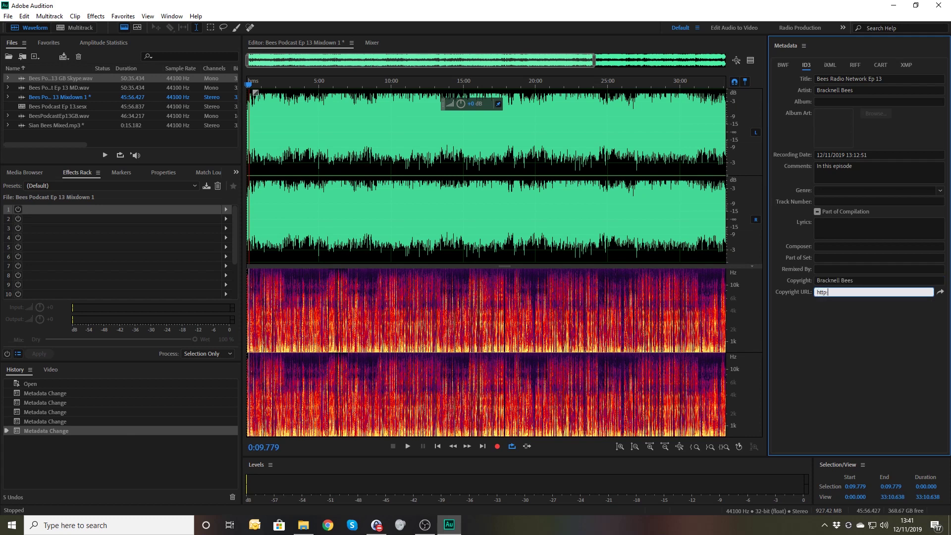
text(p://wwww.)
key(BackSpace)
key(BackSpace)
text(/www.bracknellbees.com)
Step: Enter the custom genre Podcast in the mixdown's ID3 metadata
click(937, 191)
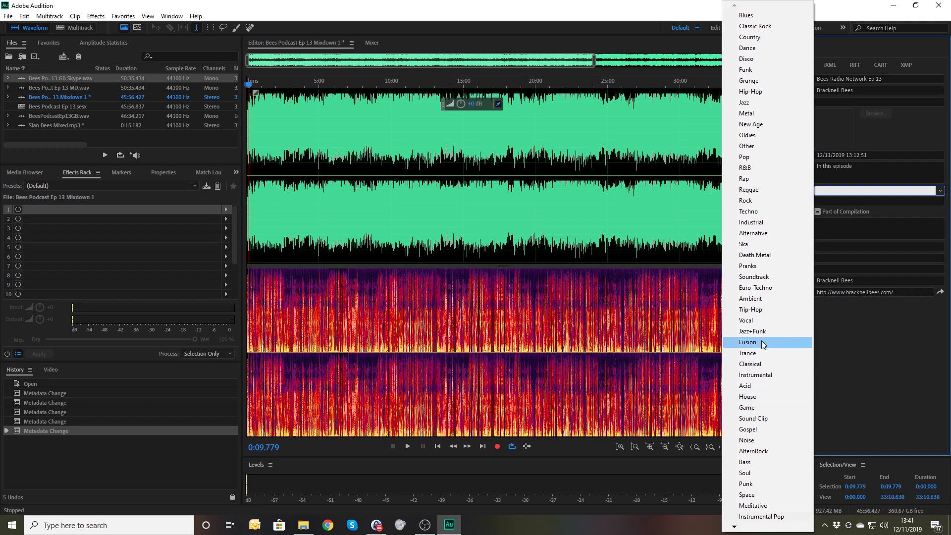
text(podcast)
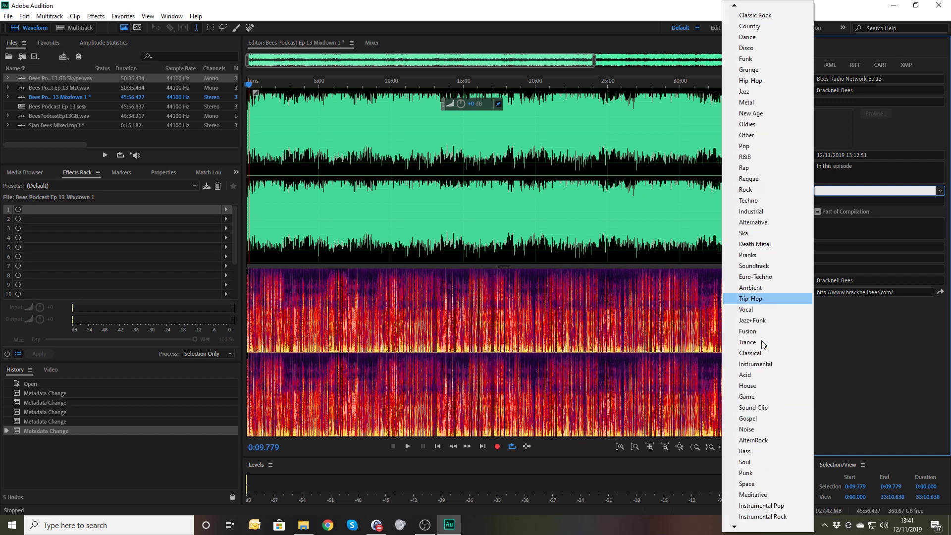
click(857, 188)
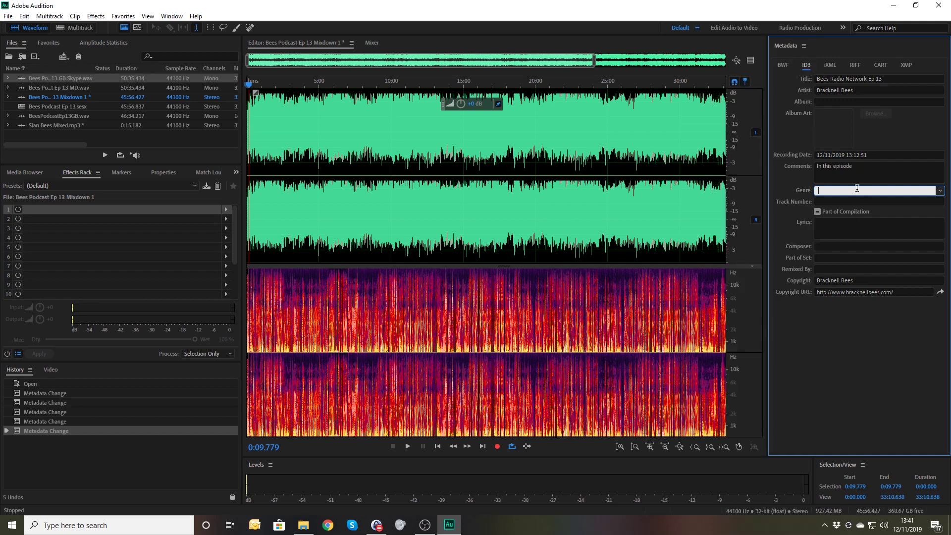
text(Podcast)
key(Tab)
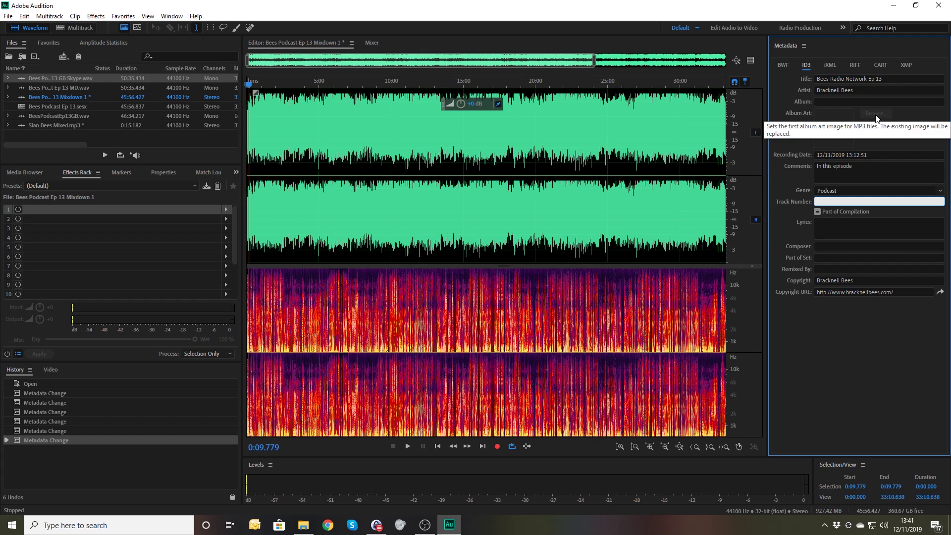
Step: Bring up the Match Loudness settings and return to the mixdown's waveform
click(616, 134)
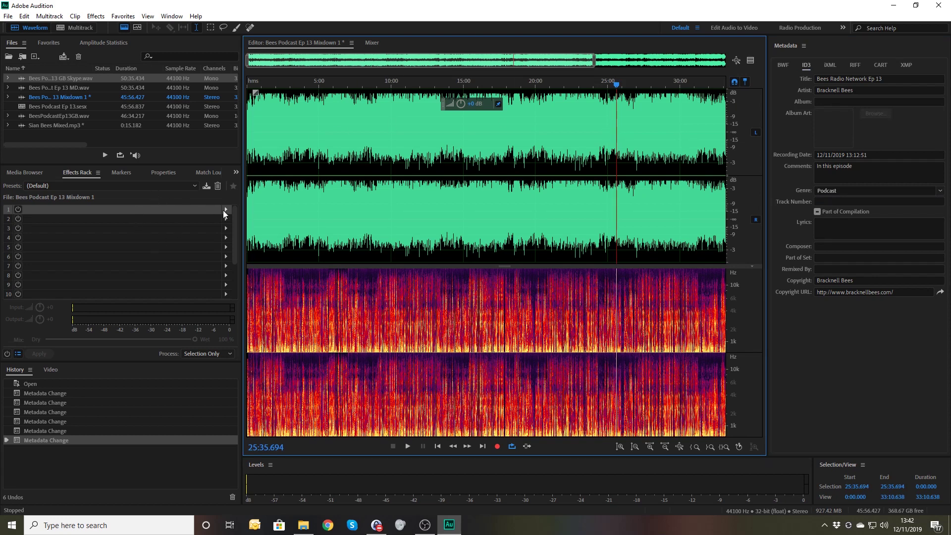
click(211, 173)
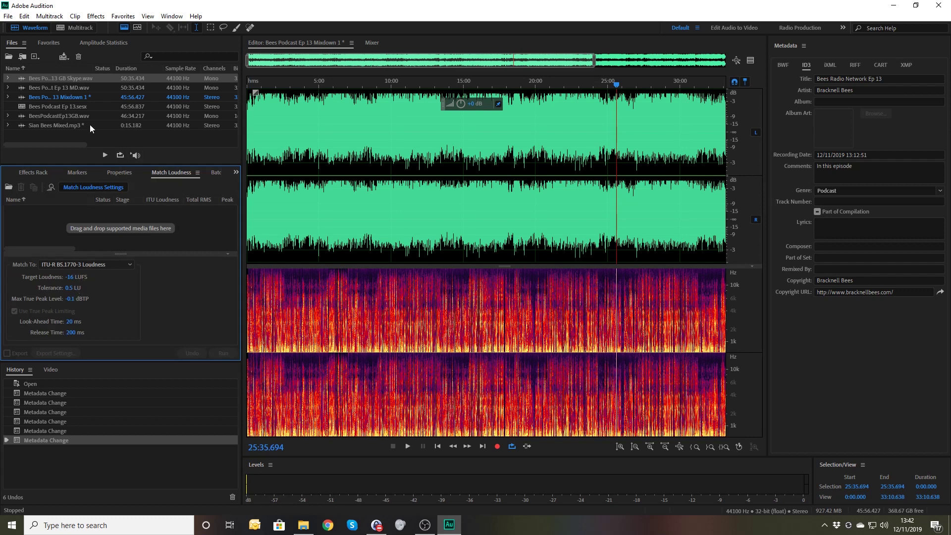
click(320, 125)
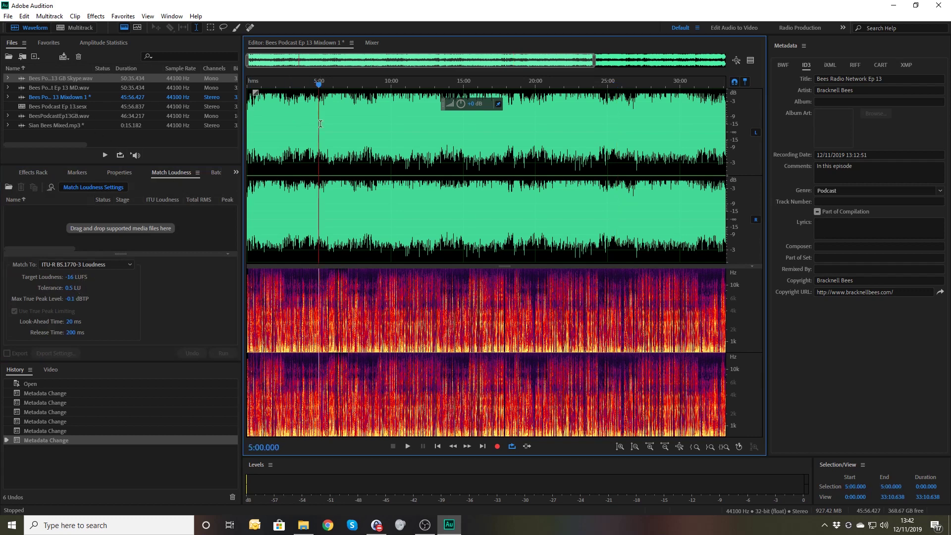
Step: Try to save the mixdown as Bees Podcast Ep 13.wav in E:\Audition Files, declining to overwrite the existing file
key(alt+f)
key(a)
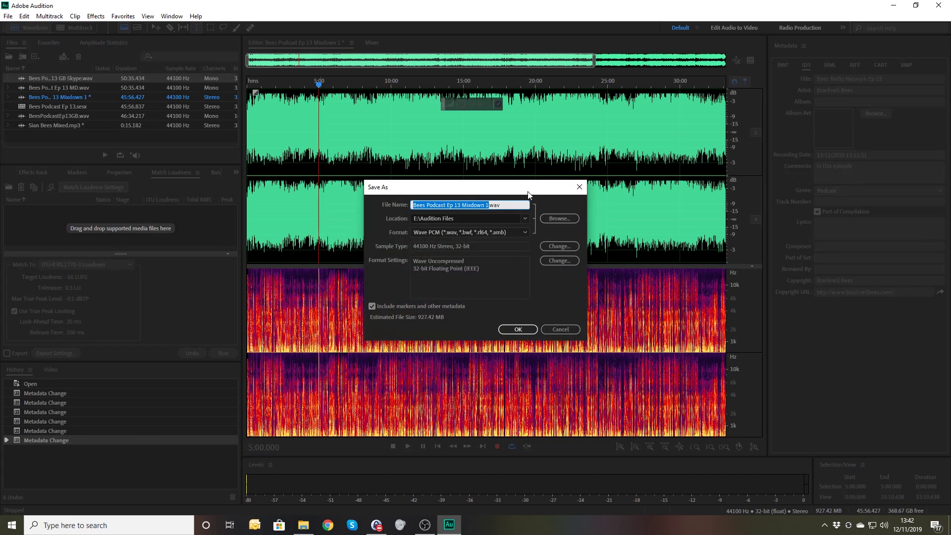
click(460, 204)
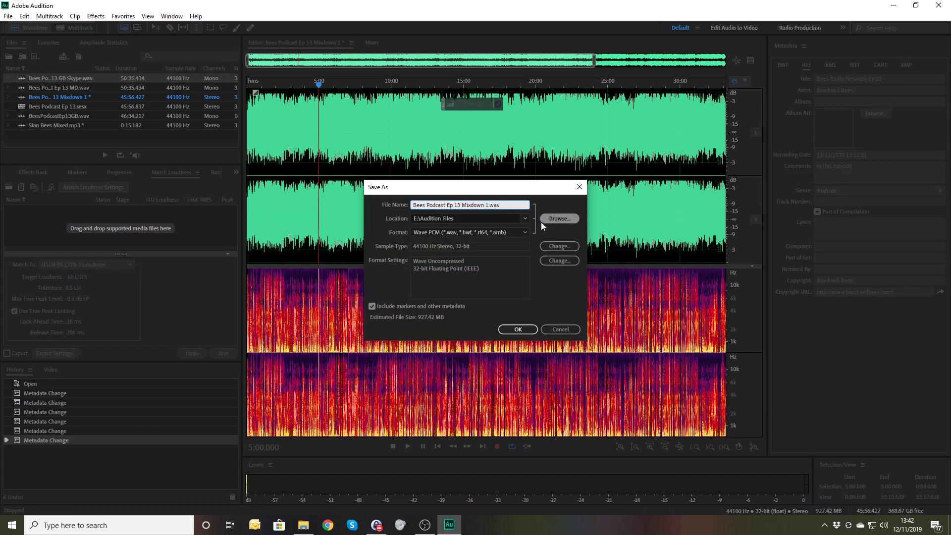
key(ctrl+shift+Right)
key(BackSpace)
key(BackSpace)
key(Tab)
key(Tab)
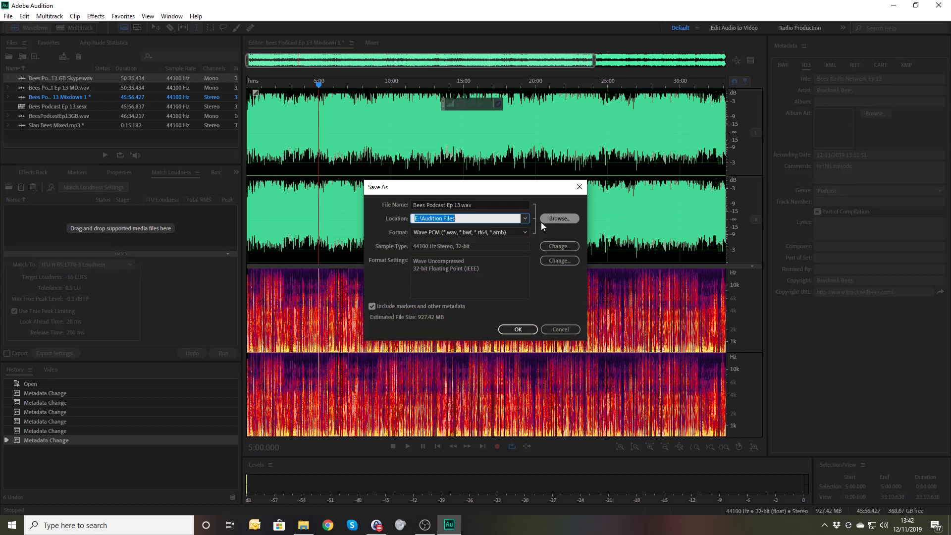
click(524, 330)
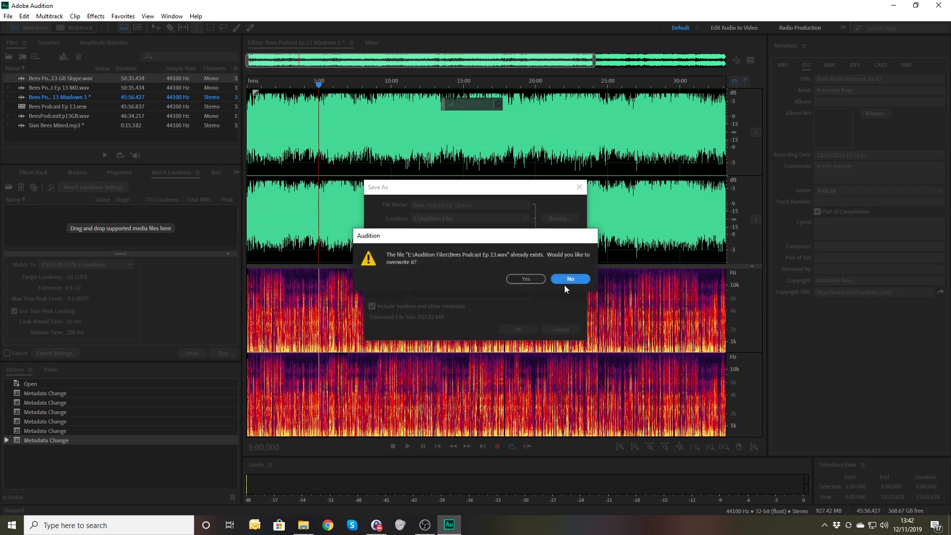
click(568, 279)
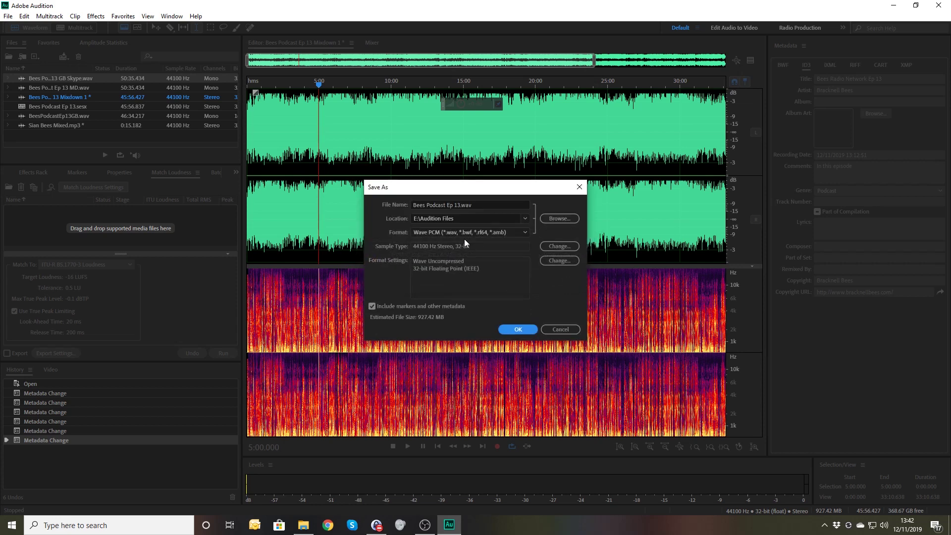
Step: Rename the mixdown Bees Podcast Ep 13. Mixedwav and save it as Wave PCM in E:\Audition Files
click(461, 206)
text(Mixed)
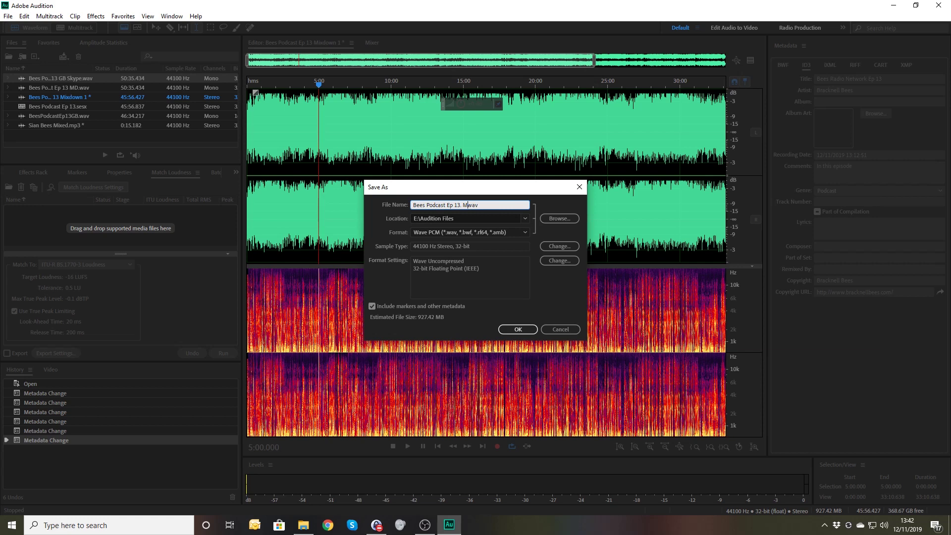
key(Return)
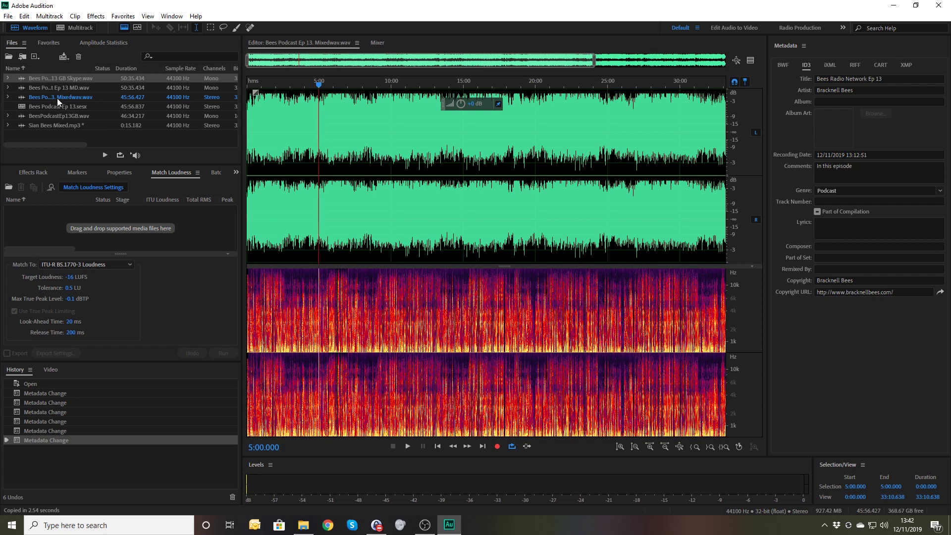
Step: Add the saved mixdown to Match Loudness and match it to -16 LUFS using ITU-R BS.1770-3 Loudness
drag(57, 98, 55, 220)
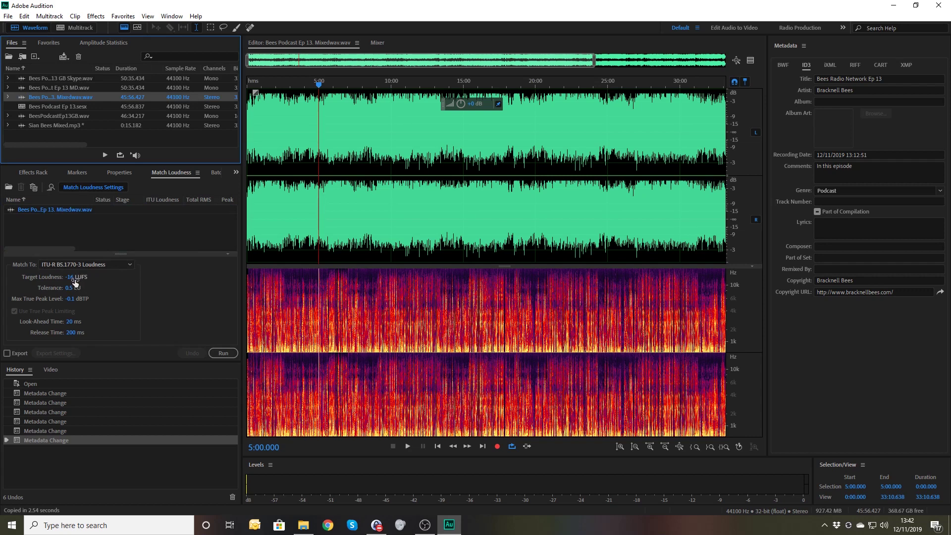
click(229, 353)
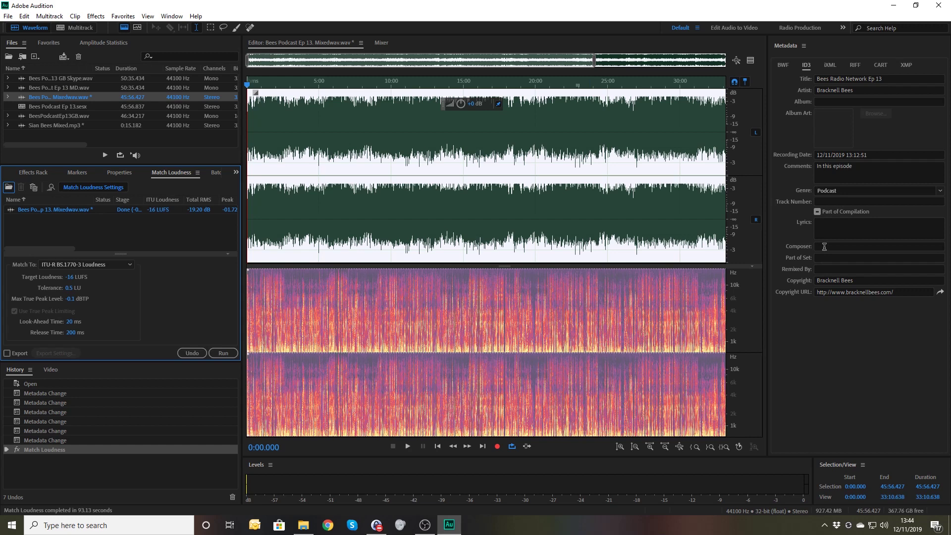
click(864, 167)
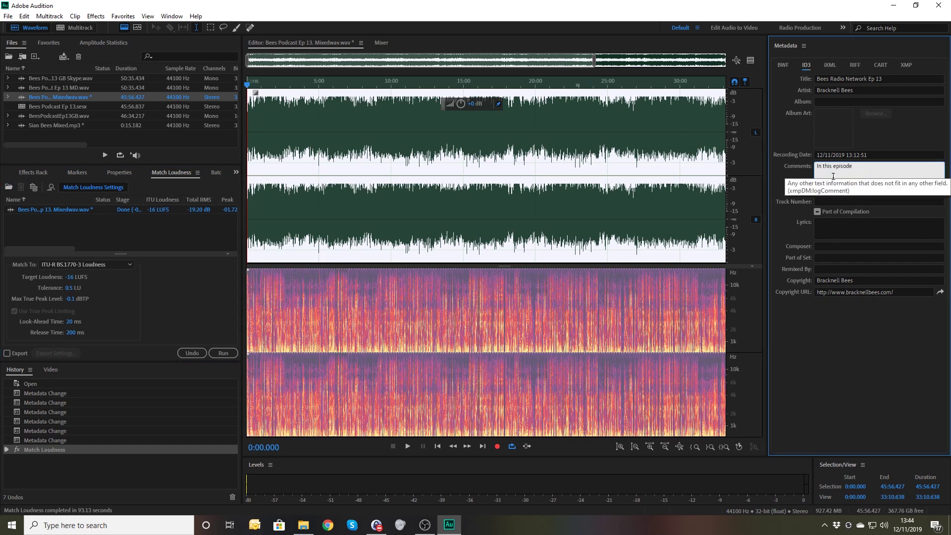
click(437, 204)
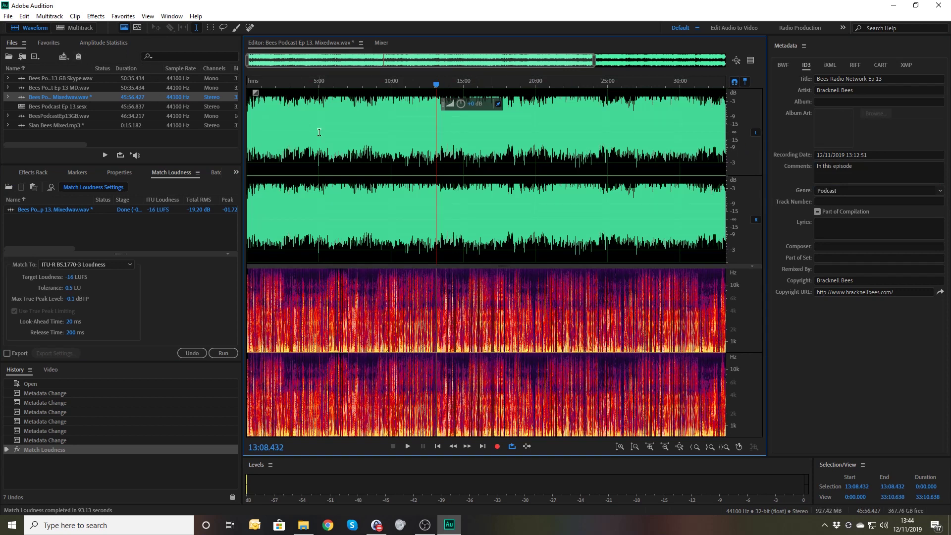
Step: Measure the mixdown with the Loudness Radar Meter by playing from about 5:04, and close the meter without applying it
click(171, 16)
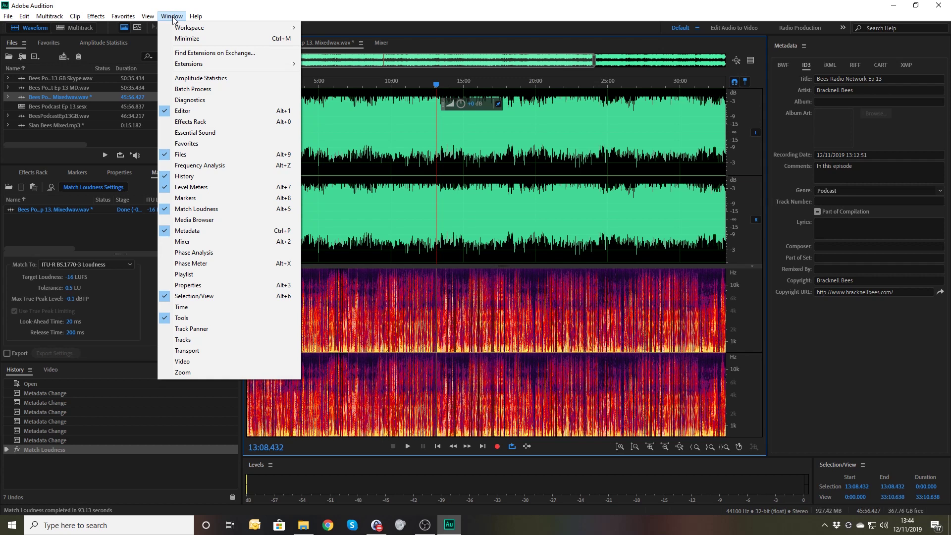
mouse_move(96, 17)
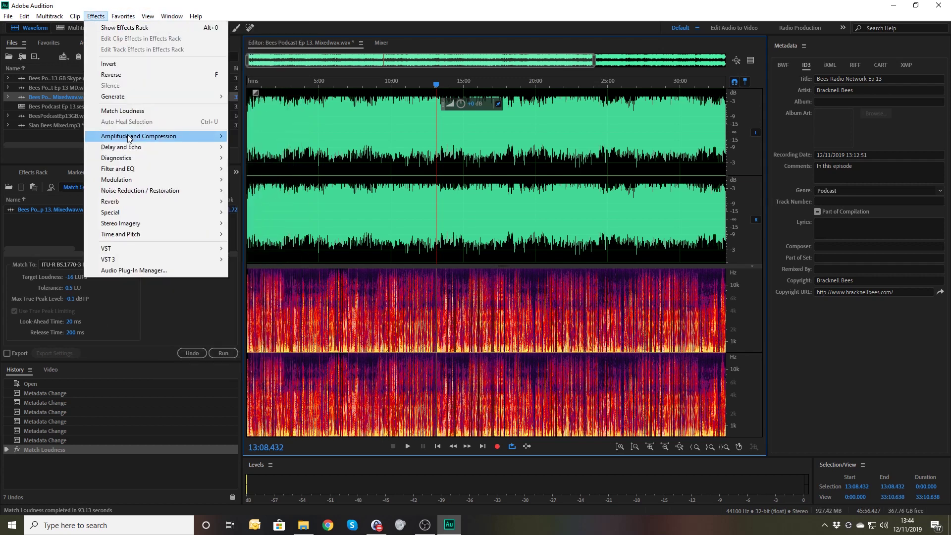
mouse_move(128, 138)
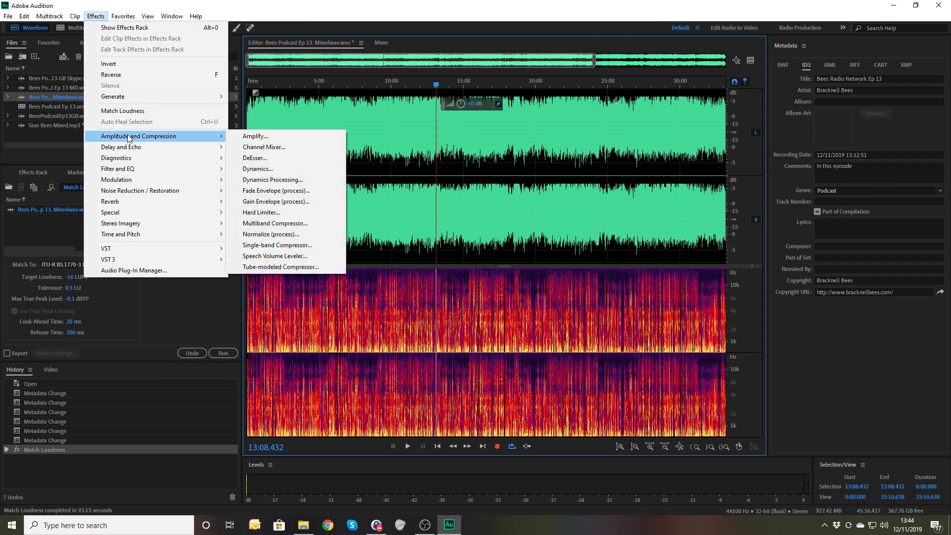
mouse_move(137, 217)
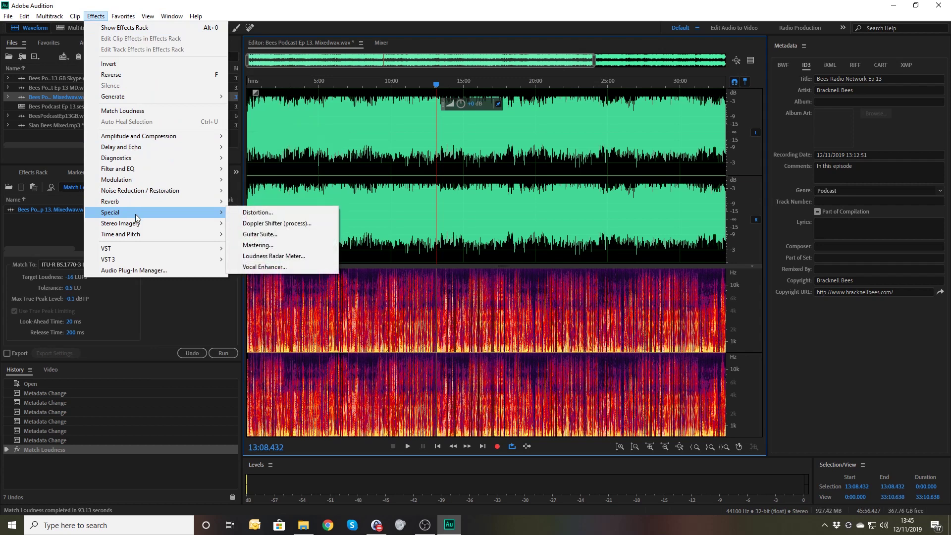
click(291, 256)
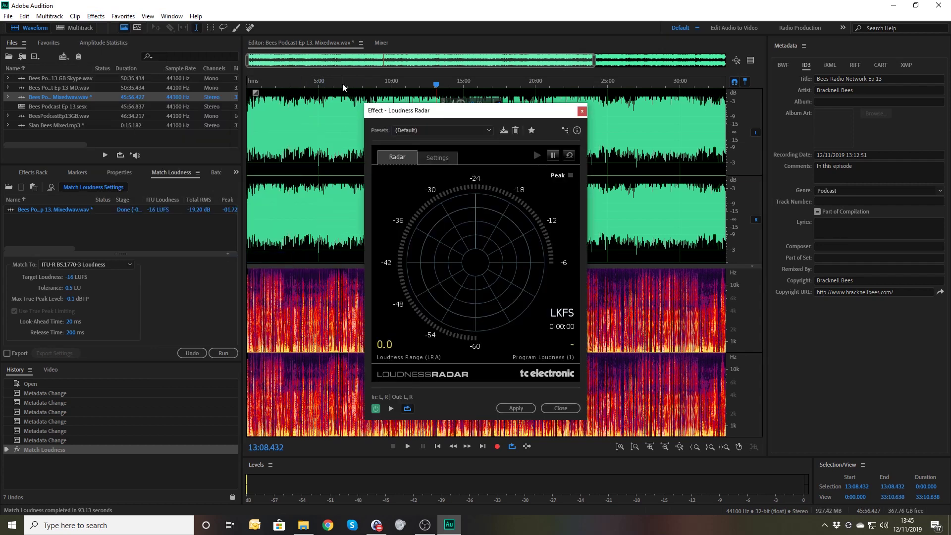
click(320, 91)
key(space)
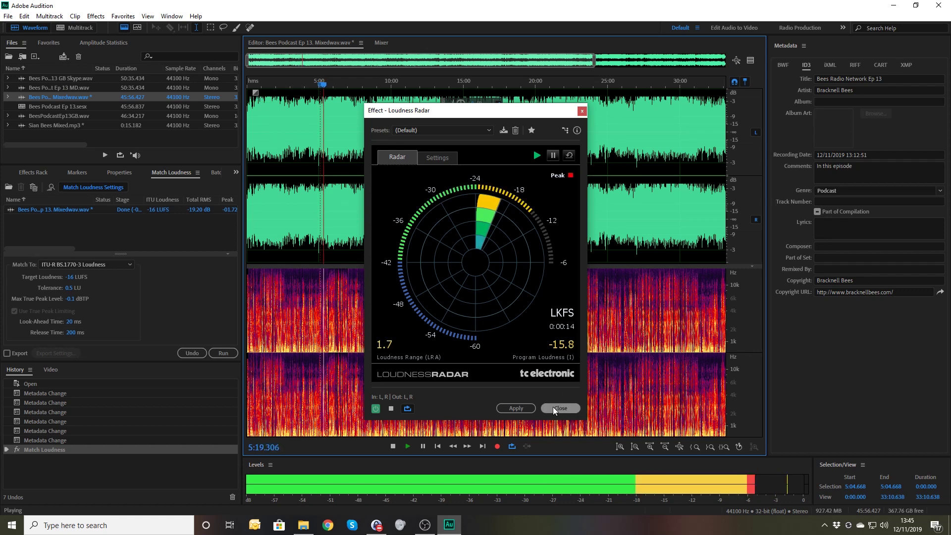
key(space)
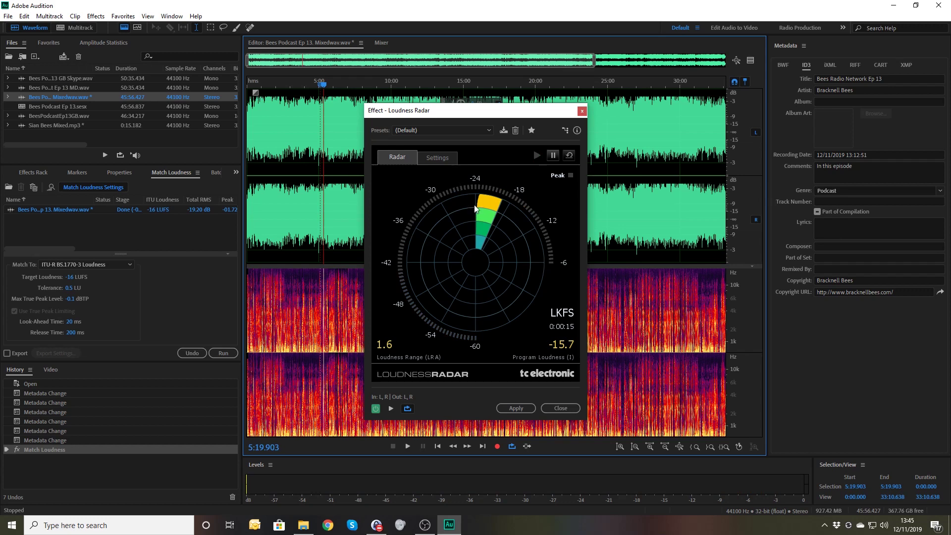
click(562, 409)
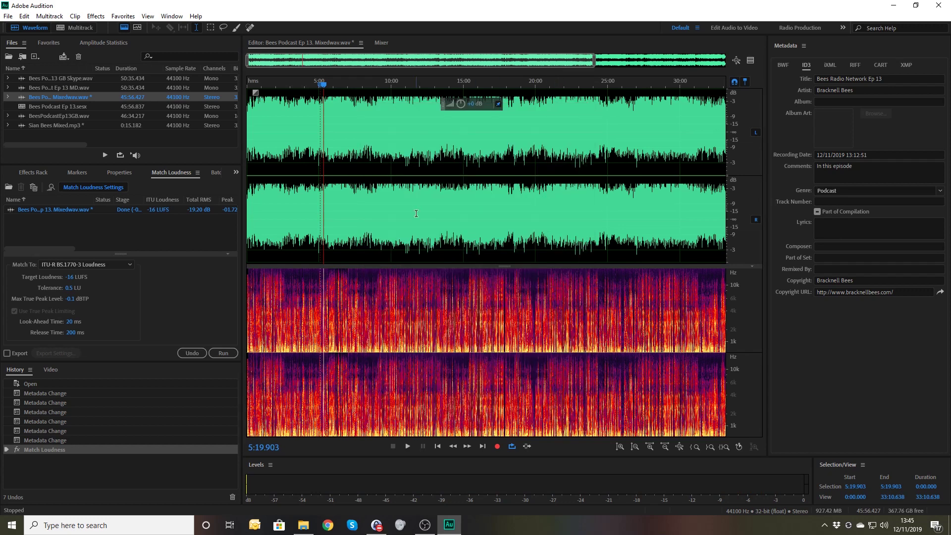